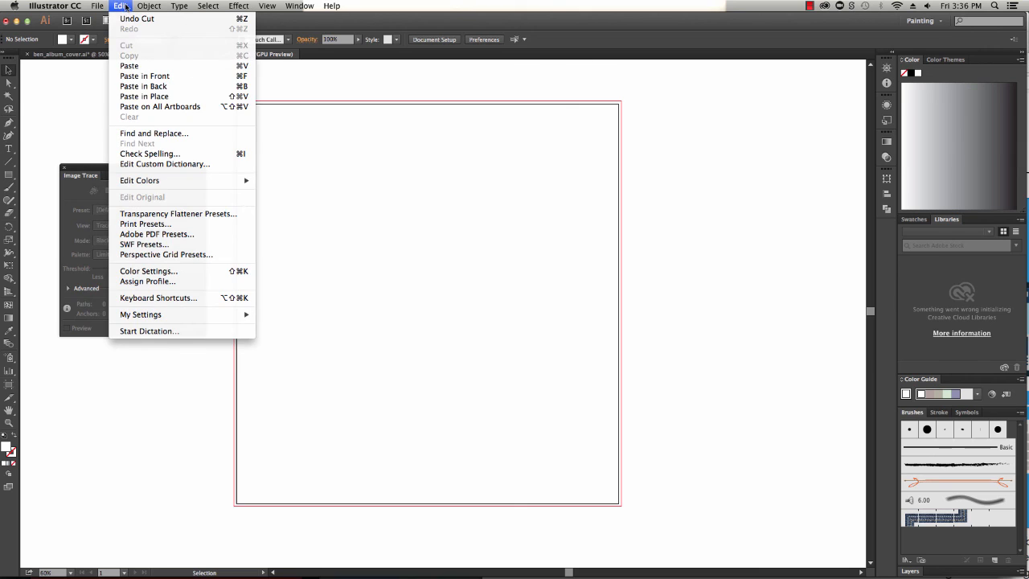
Paste the scanned portrait sketch onto the artboard and select it
{"action": "left_click", "coordinate": [179, 80]}
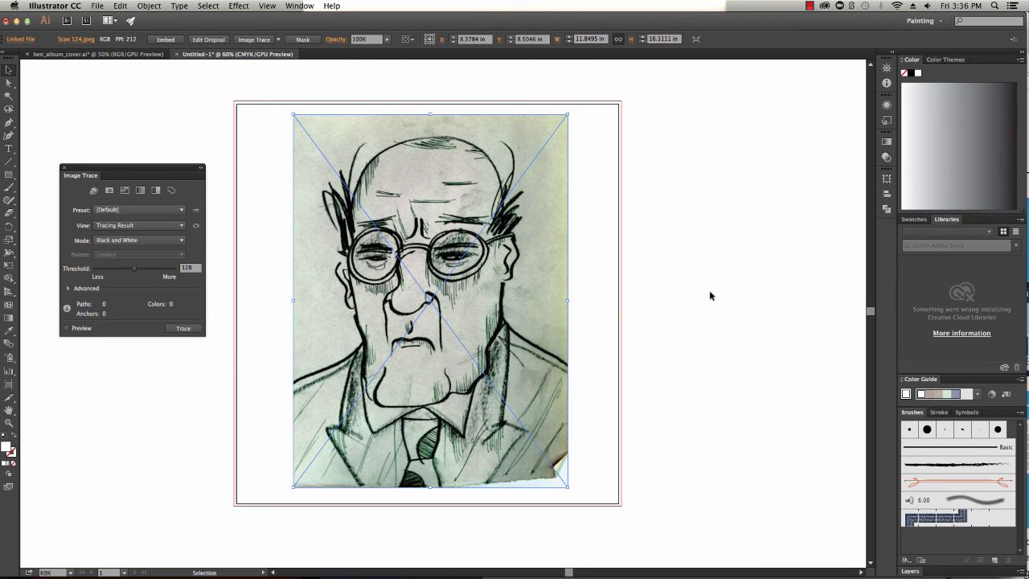
{"action": "left_click", "coordinate": [597, 327]}
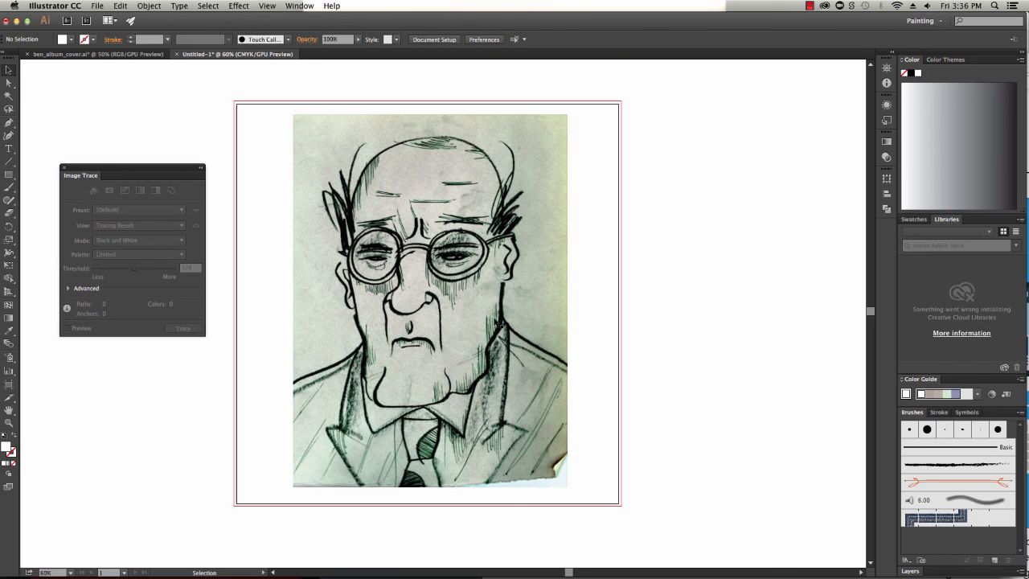
{"action": "left_click", "coordinate": [518, 303]}
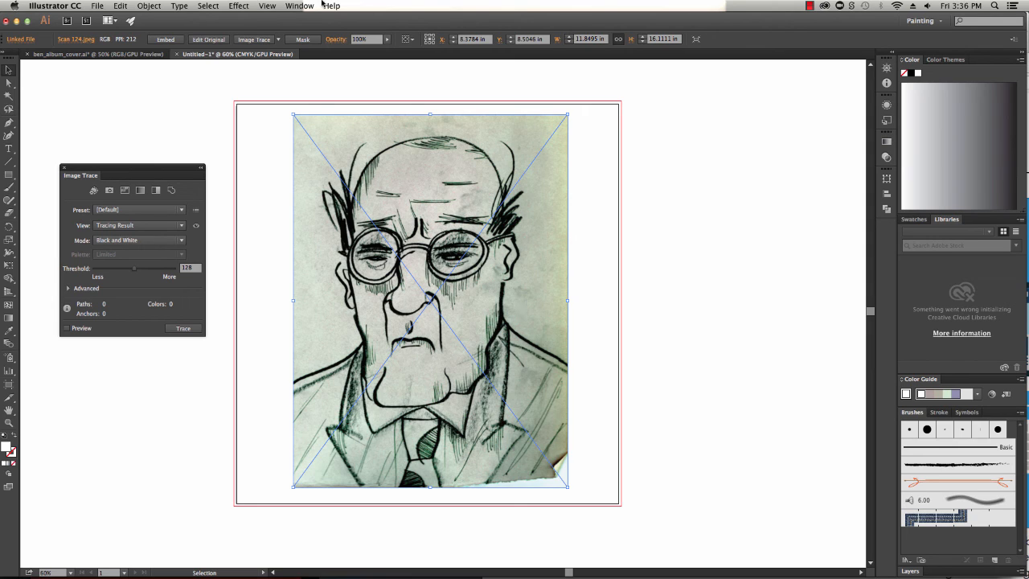
Trace the sketch with Image Trace in Black and White mode and expand the tracing into paths
{"action": "left_click", "coordinate": [254, 39]}
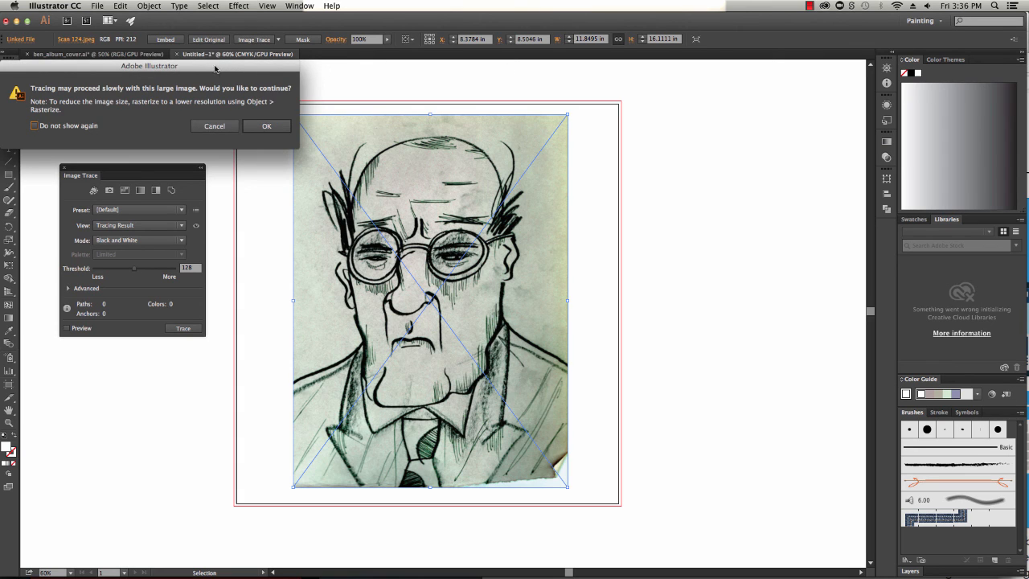
{"action": "left_click_drag", "start_coordinate": [214, 68], "coordinate": [267, 77]}
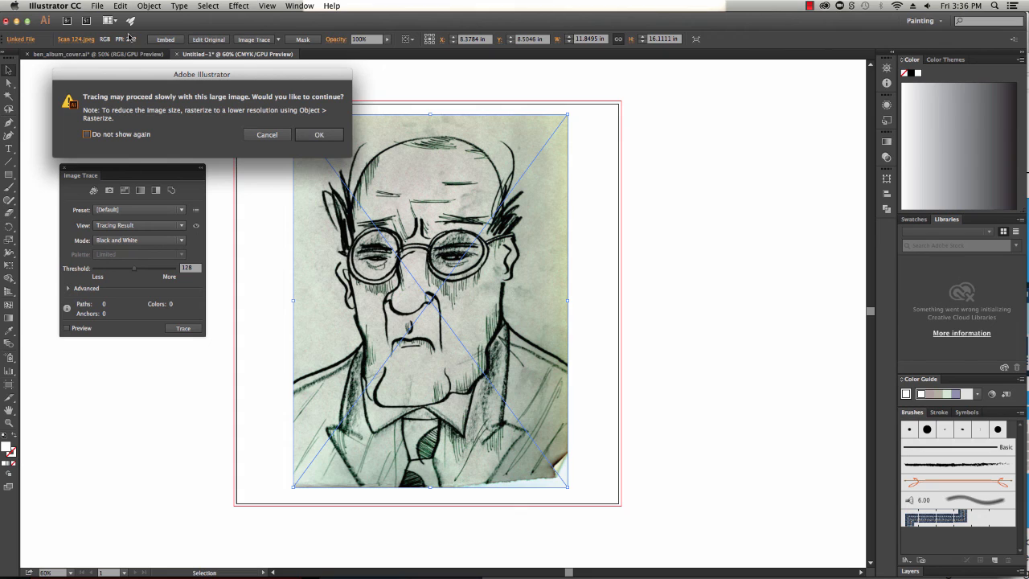
{"action": "left_click", "coordinate": [319, 135]}
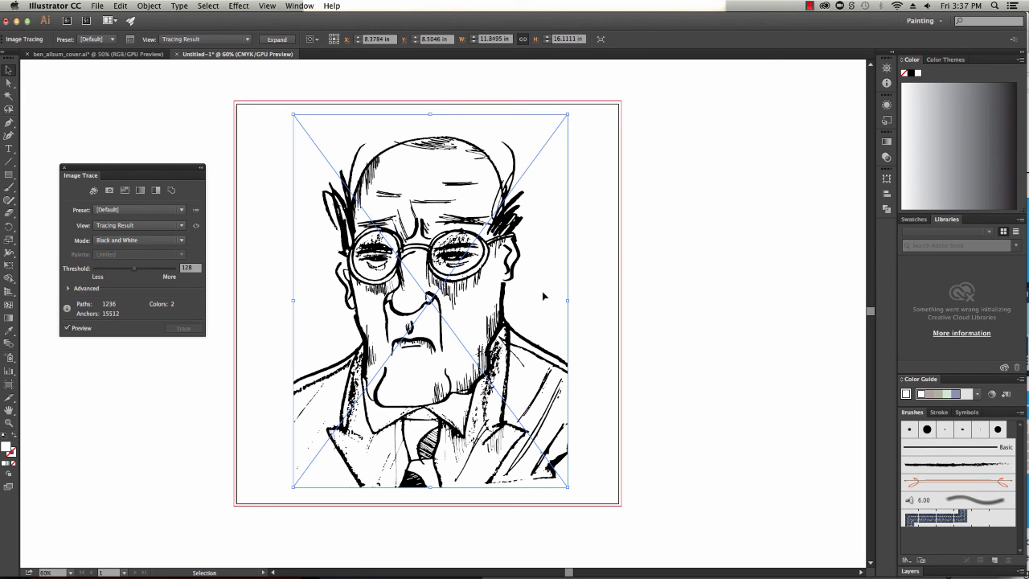
{"action": "left_click", "coordinate": [276, 39]}
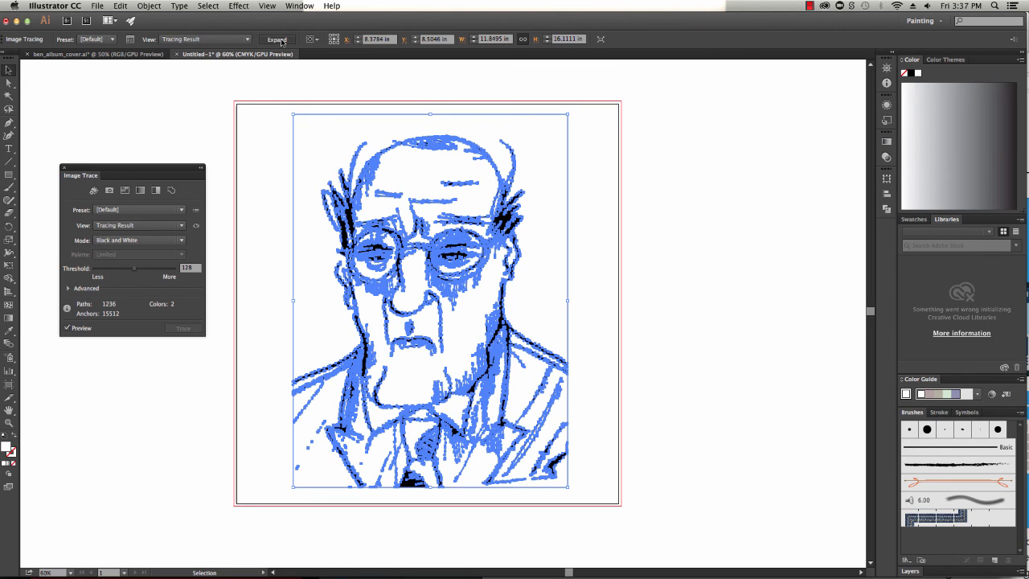
{"action": "left_click", "coordinate": [737, 228]}
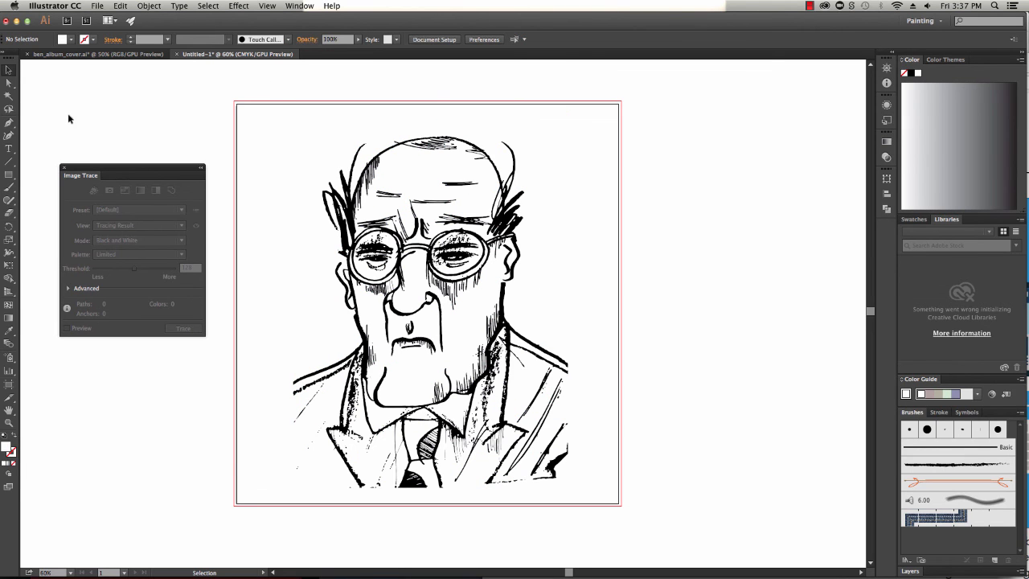
Fill the white face and background area of the traced drawing with a grey-mauve swatch
{"action": "left_click", "coordinate": [9, 83]}
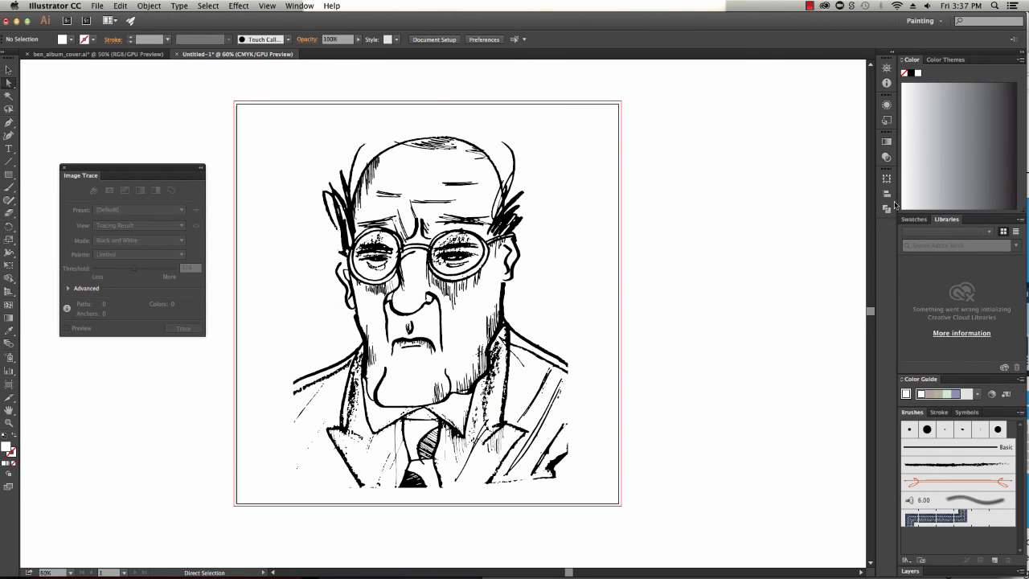
{"action": "left_click", "coordinate": [549, 276]}
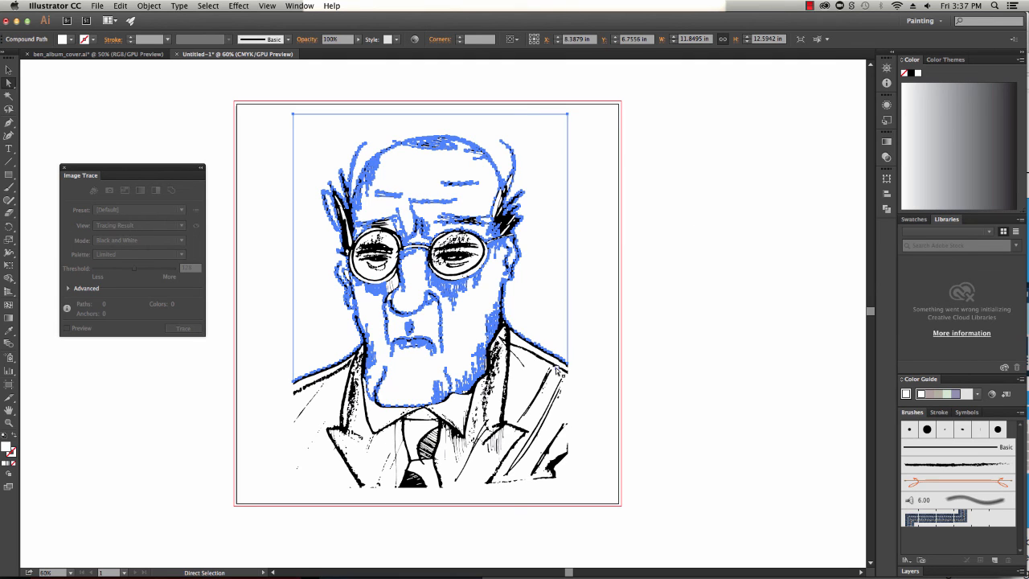
{"action": "left_click", "coordinate": [930, 396]}
{"action": "left_click", "coordinate": [720, 261]}
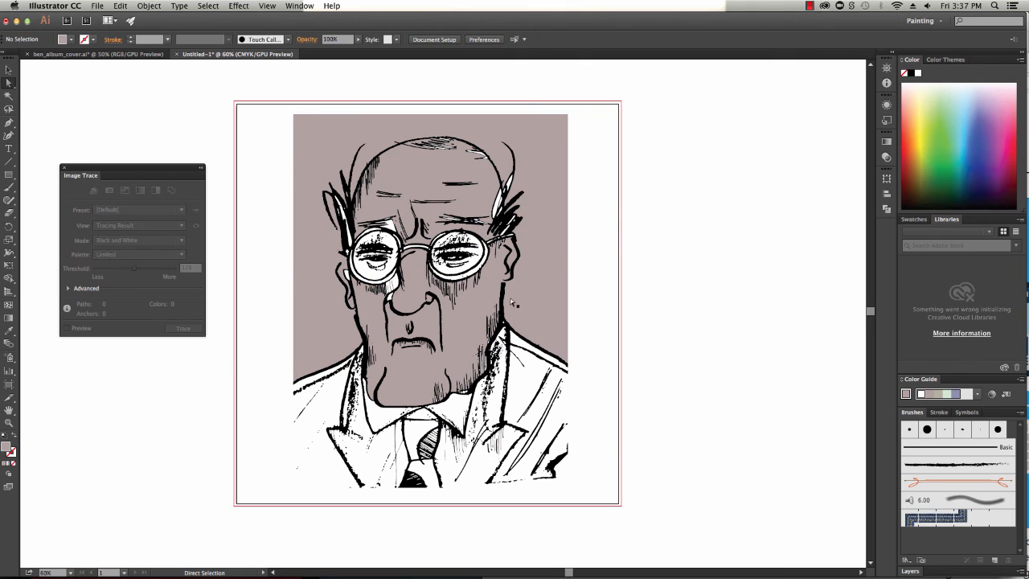
Move the grey face shape off the artboard to the right
{"action": "left_click_drag", "start_coordinate": [522, 298], "coordinate": [794, 295]}
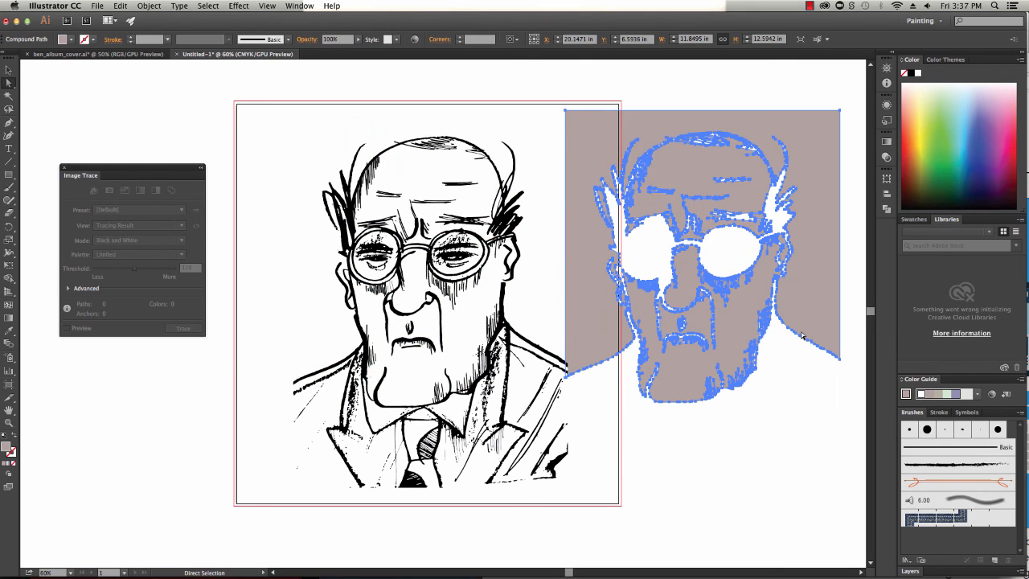
{"action": "scroll", "coordinate": [766, 377], "scroll_direction": "right", "scroll_amount": 5}
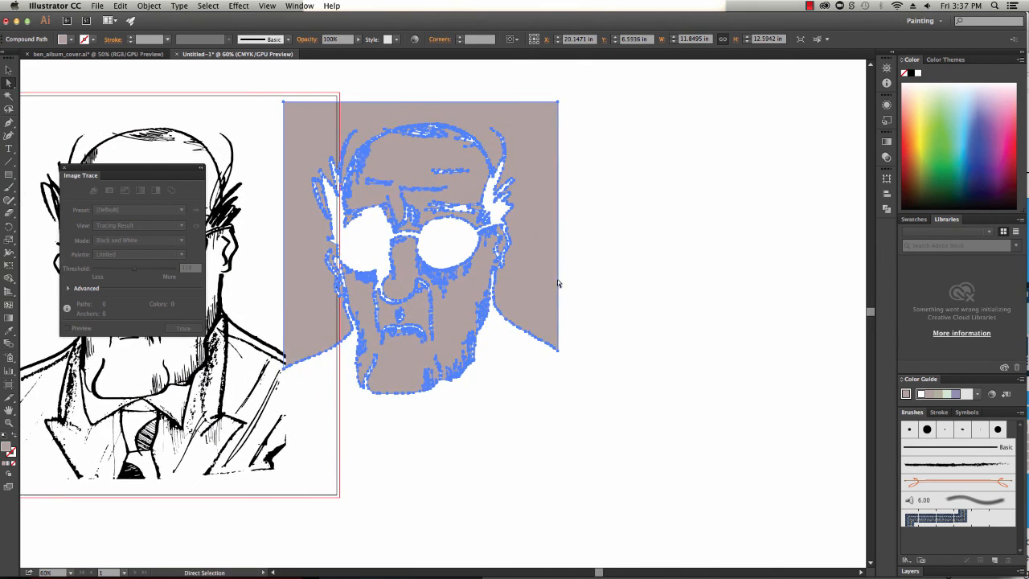
{"action": "left_click_drag", "start_coordinate": [557, 281], "coordinate": [719, 283]}
{"action": "left_click", "coordinate": [681, 517]}
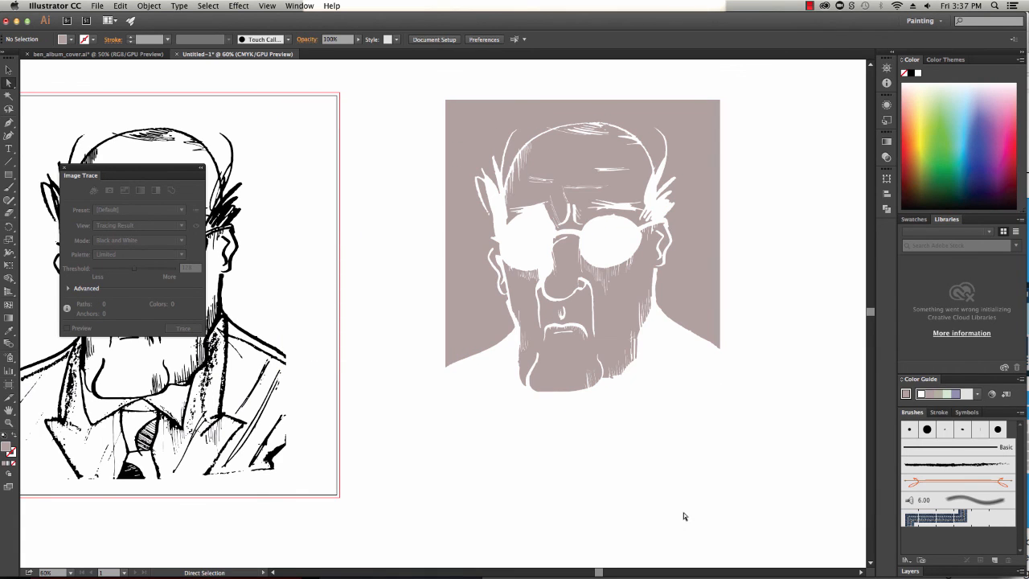
Select the suit's white area, move it under the grey face shape, and fill it with the same grey
{"action": "left_click", "coordinate": [245, 375]}
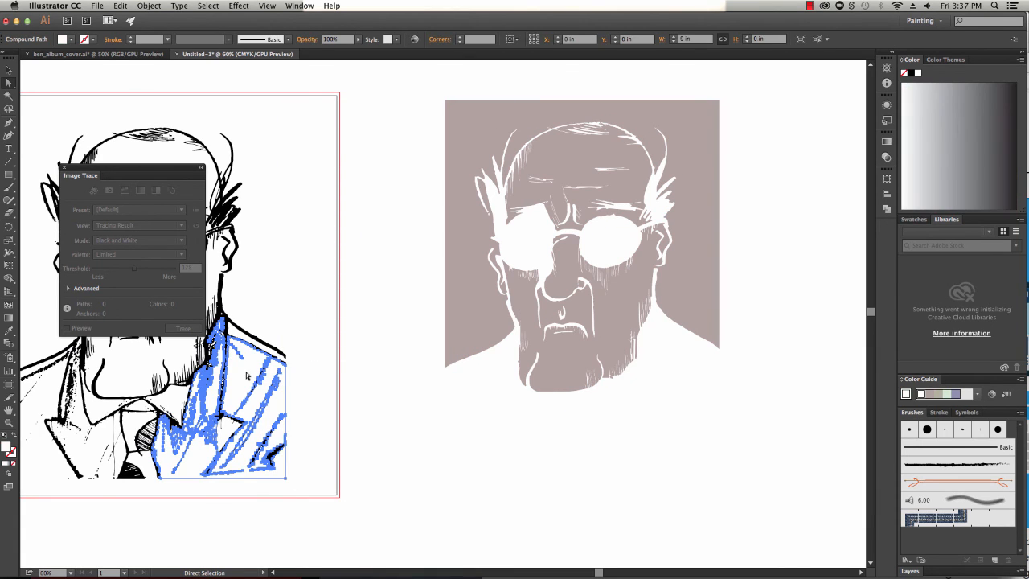
{"action": "right_click", "coordinate": [103, 413]}
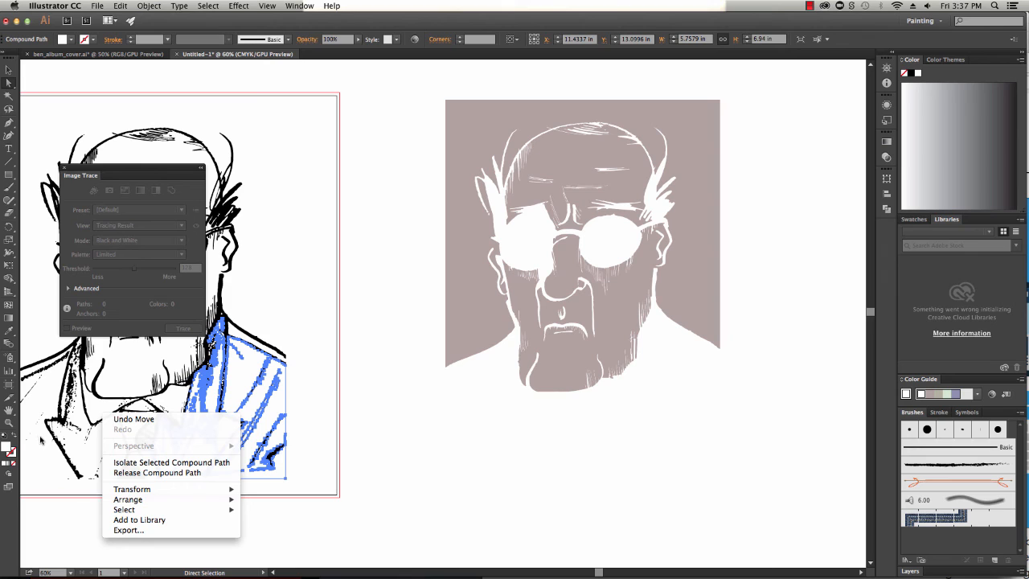
{"action": "left_click", "coordinate": [41, 440]}
{"action": "left_click", "coordinate": [47, 442], "text": "shift"}
{"action": "left_click", "coordinate": [89, 452], "text": "shift"}
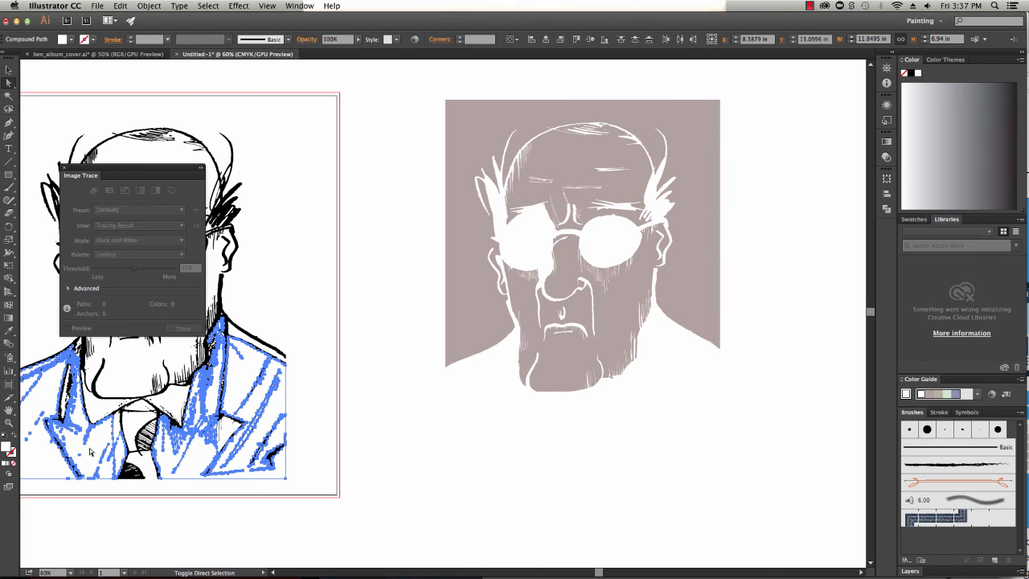
{"action": "left_click", "coordinate": [99, 414], "text": "shift"}
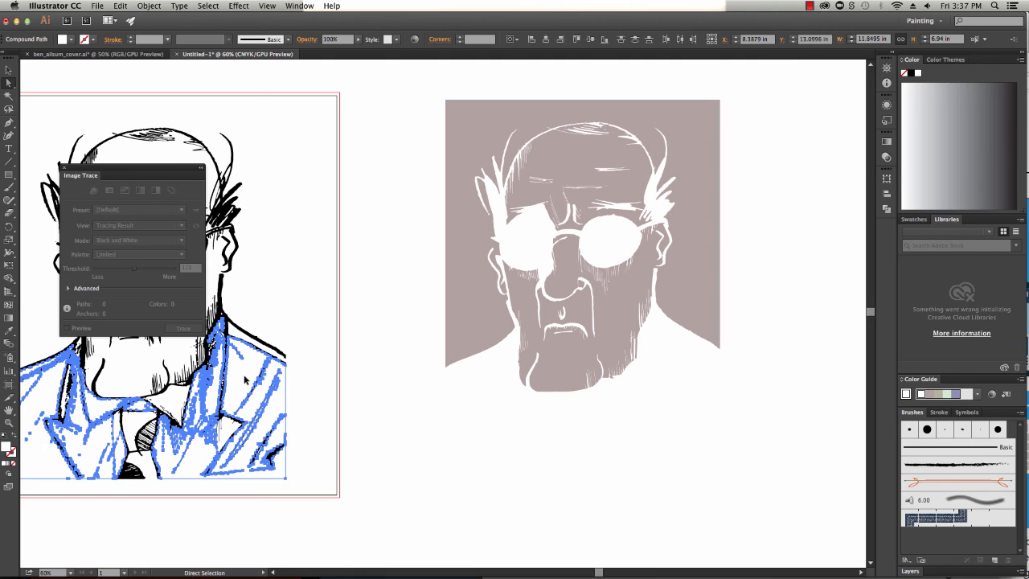
{"action": "left_click_drag", "start_coordinate": [245, 378], "coordinate": [682, 380]}
{"action": "left_click", "coordinate": [931, 395]}
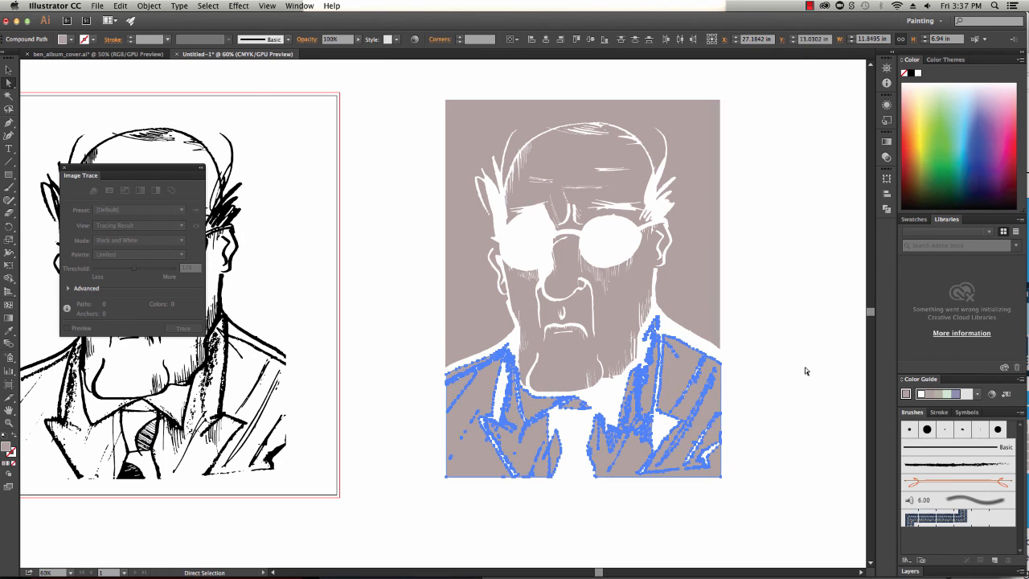
{"action": "left_click", "coordinate": [804, 369]}
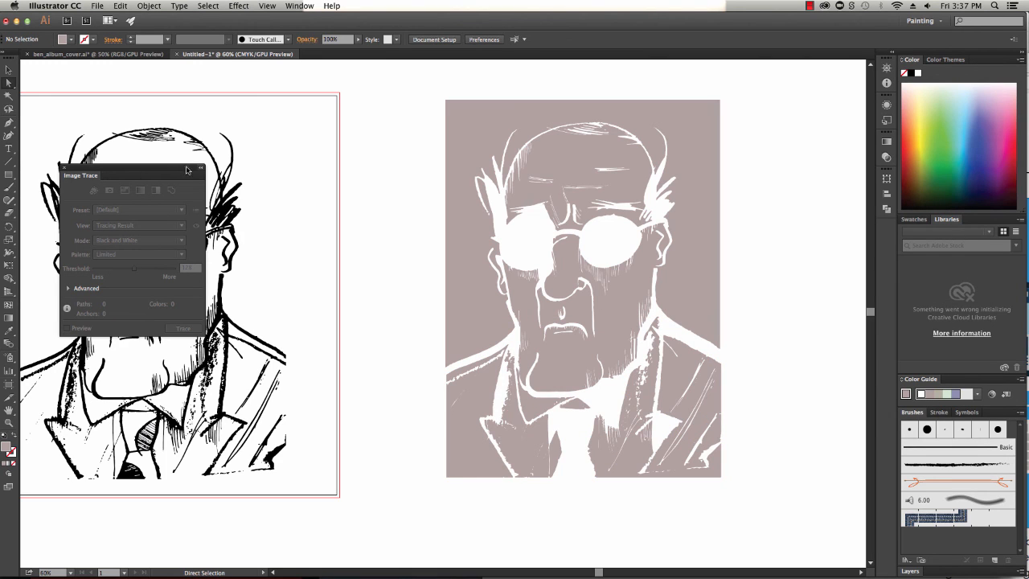
Move the Image Trace panel down out of the way of the artwork
{"action": "mouse_move", "coordinate": [156, 167]}
{"action": "left_mouse_down"}
{"action": "mouse_move", "coordinate": [166, 171]}
{"action": "mouse_move", "coordinate": [190, 510]}
{"action": "left_mouse_up"}
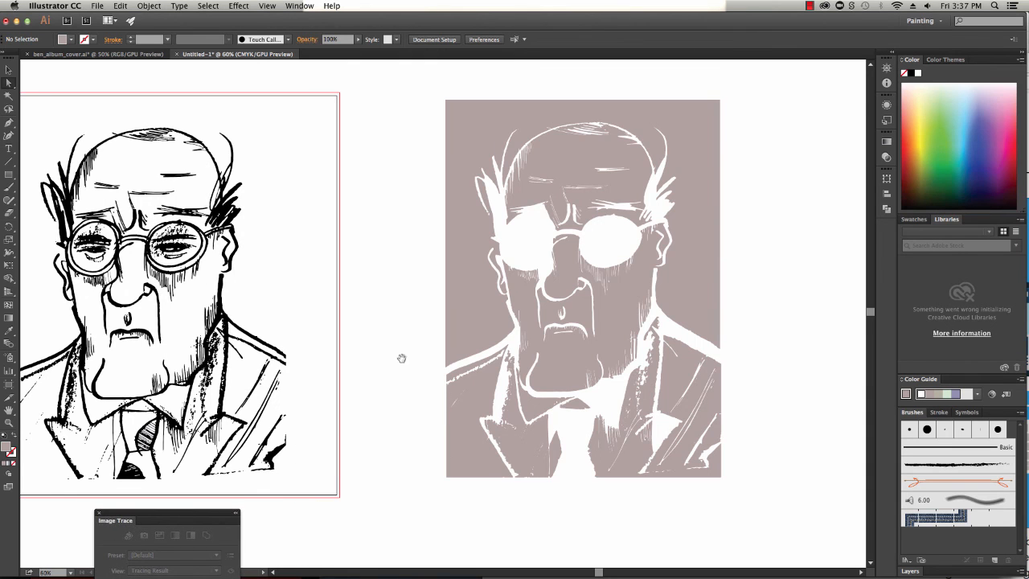
{"action": "scroll", "coordinate": [519, 322], "scroll_direction": "left", "scroll_amount": 5}
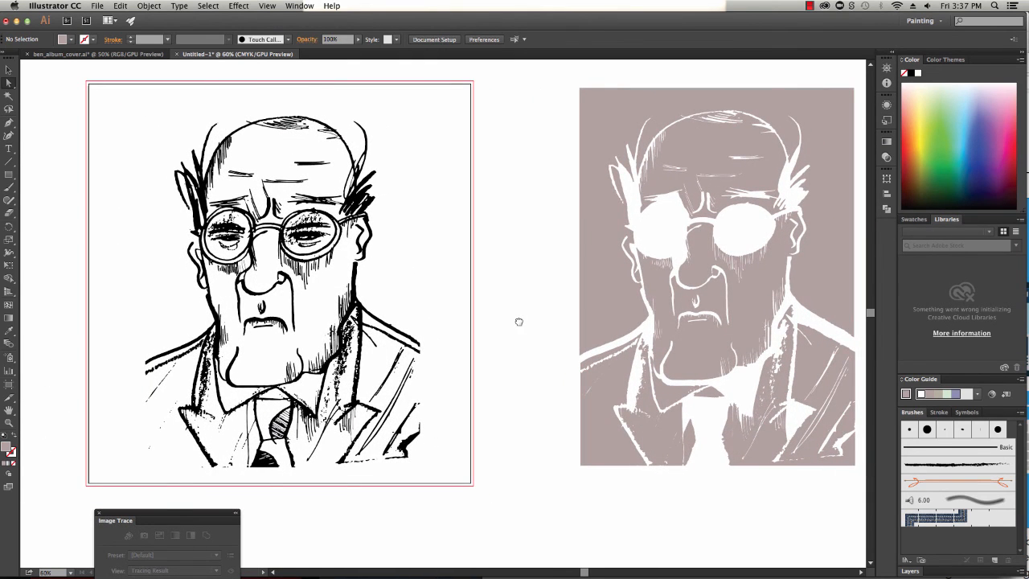
{"action": "left_click_drag", "start_coordinate": [517, 319], "coordinate": [490, 324]}
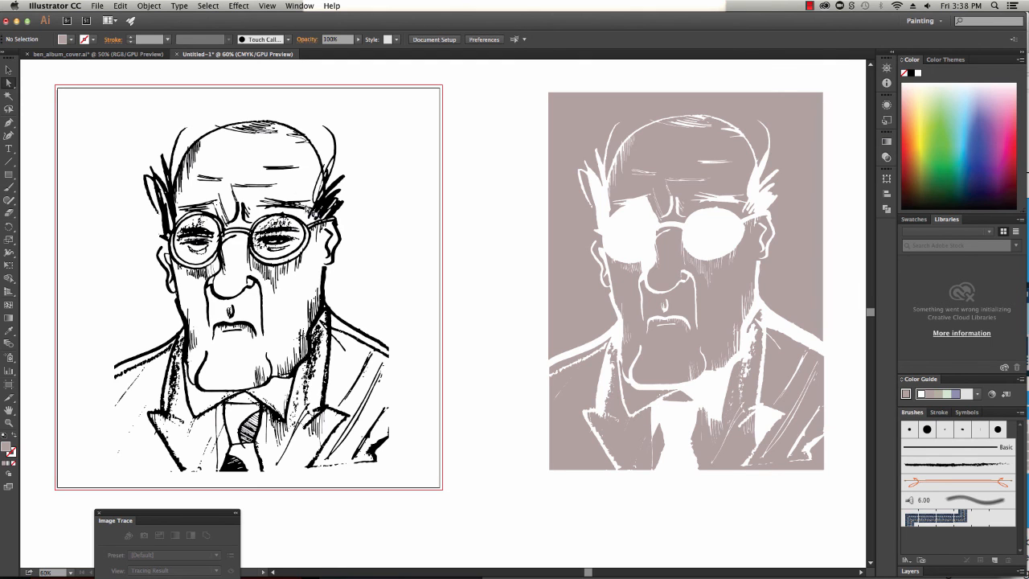
Drag the black line art down off the artboard and undo the move
{"action": "left_click", "coordinate": [331, 208]}
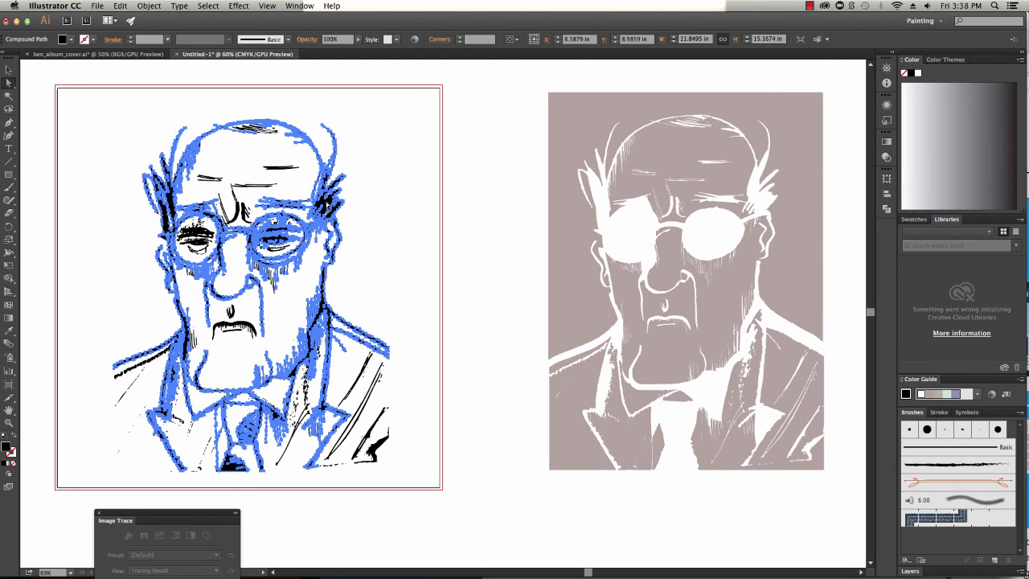
{"action": "mouse_move", "coordinate": [331, 208]}
{"action": "left_mouse_down"}
{"action": "mouse_move", "coordinate": [572, 196]}
{"action": "mouse_move", "coordinate": [435, 146]}
{"action": "mouse_move", "coordinate": [536, 195]}
{"action": "mouse_move", "coordinate": [286, 458]}
{"action": "mouse_move", "coordinate": [409, 534]}
{"action": "left_mouse_up"}
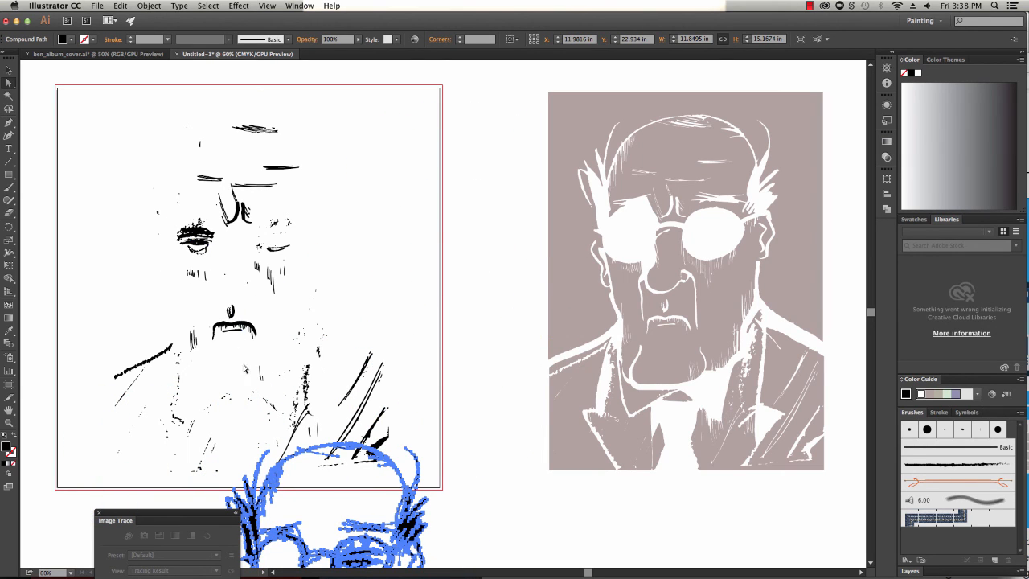
{"action": "key", "text": "super"}
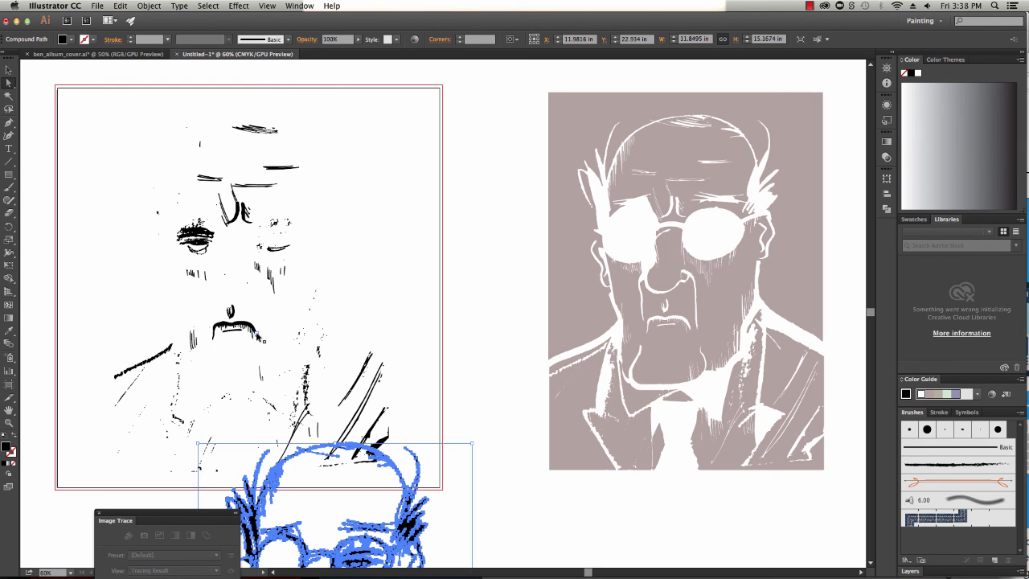
{"action": "key", "text": "super+z"}
{"action": "key", "text": "super+z"}
{"action": "key", "text": "super+z"}
{"action": "key", "text": "super+z"}
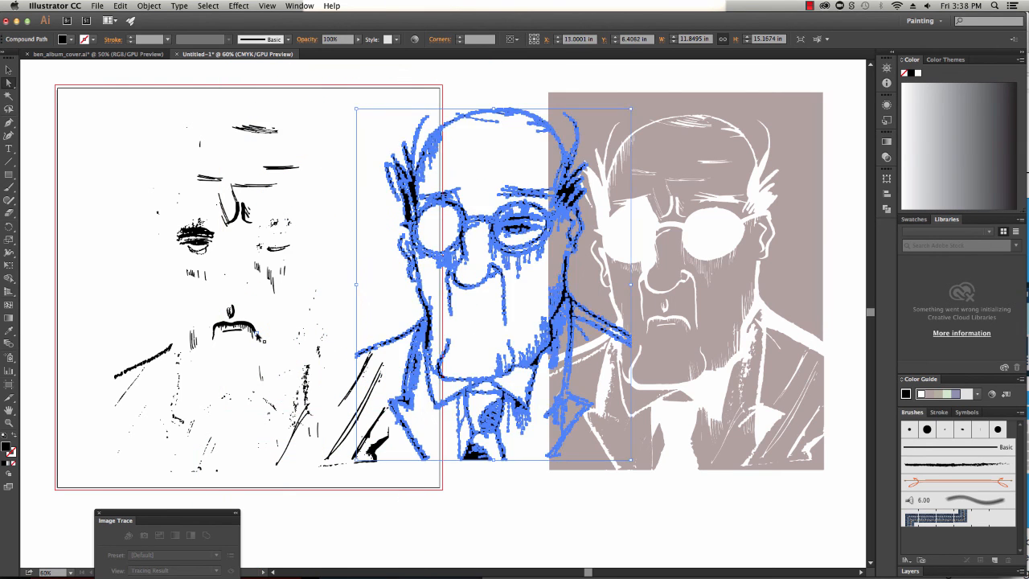
{"action": "key", "text": "super+z"}
{"action": "key", "text": "super+z"}
{"action": "key", "text": "super+z"}
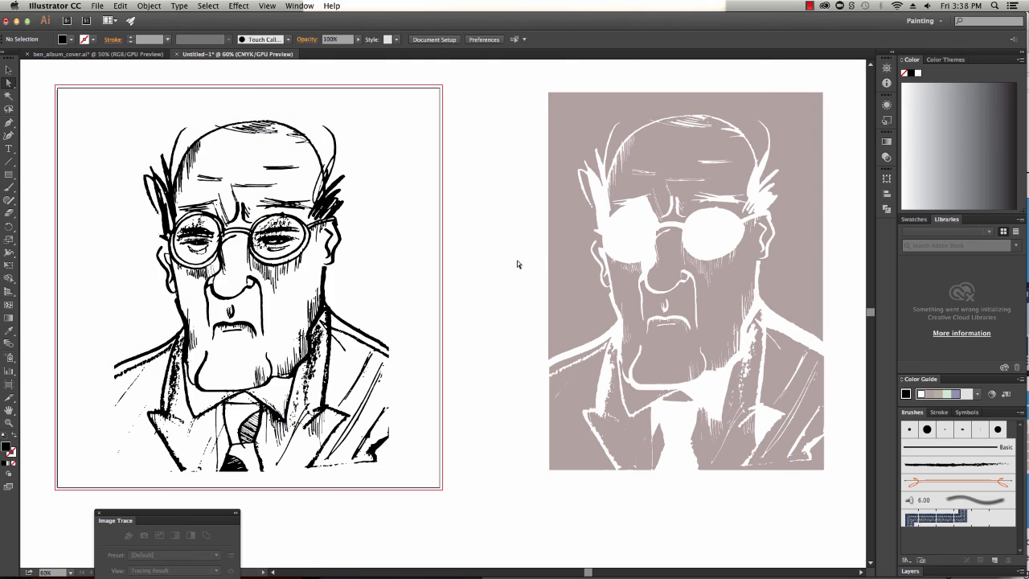
Select all the traced line art and fill it with a grey-violet swatch
{"action": "mouse_move", "coordinate": [75, 98]}
{"action": "left_mouse_down"}
{"action": "mouse_move", "coordinate": [333, 228]}
{"action": "mouse_move", "coordinate": [421, 490]}
{"action": "left_mouse_up"}
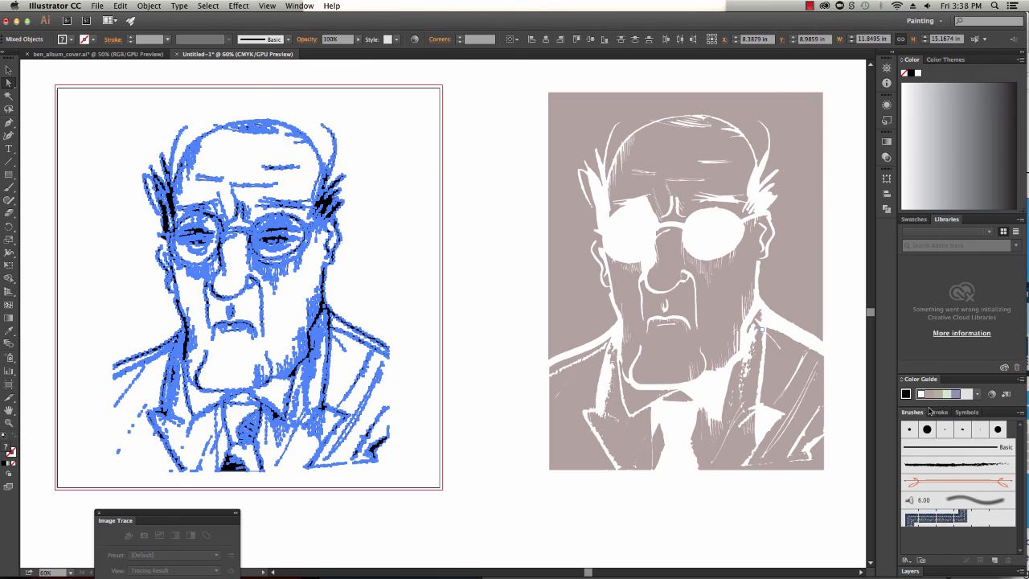
{"action": "left_click", "coordinate": [955, 396]}
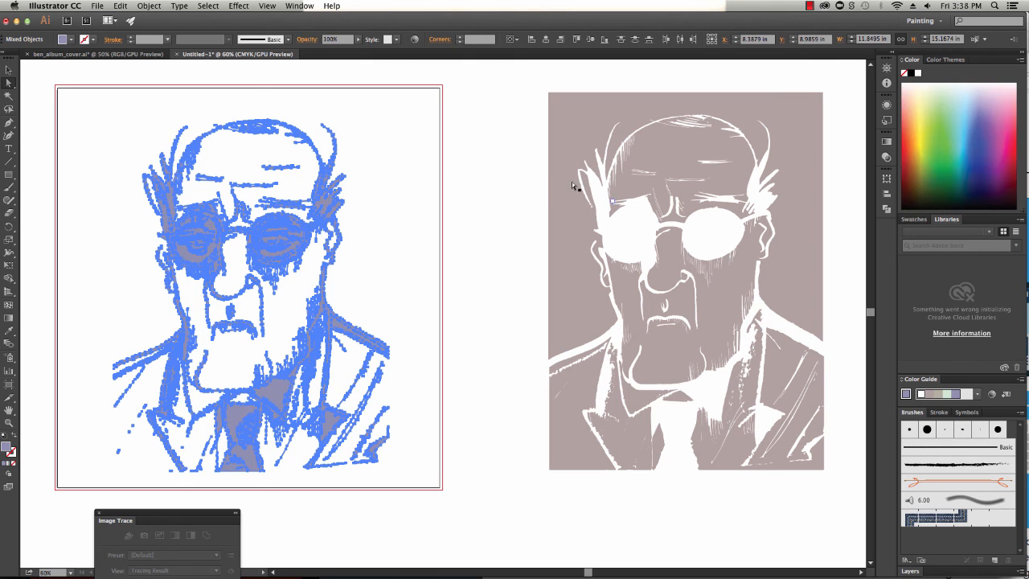
{"action": "left_click", "coordinate": [467, 191]}
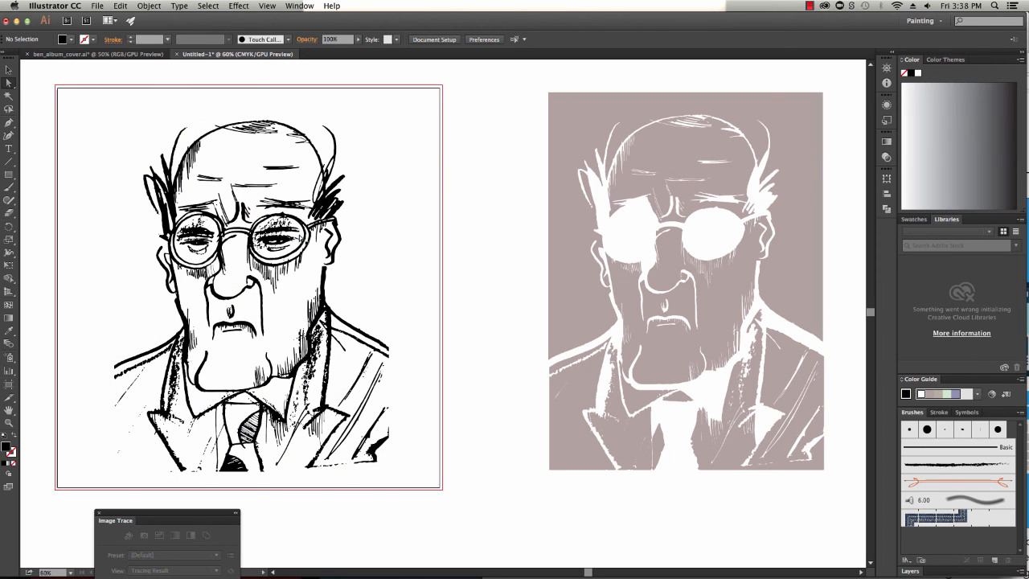
Move both white lens shapes onto the grey traced artwork and fill them with the artwork's grey
{"action": "left_click", "coordinate": [269, 229]}
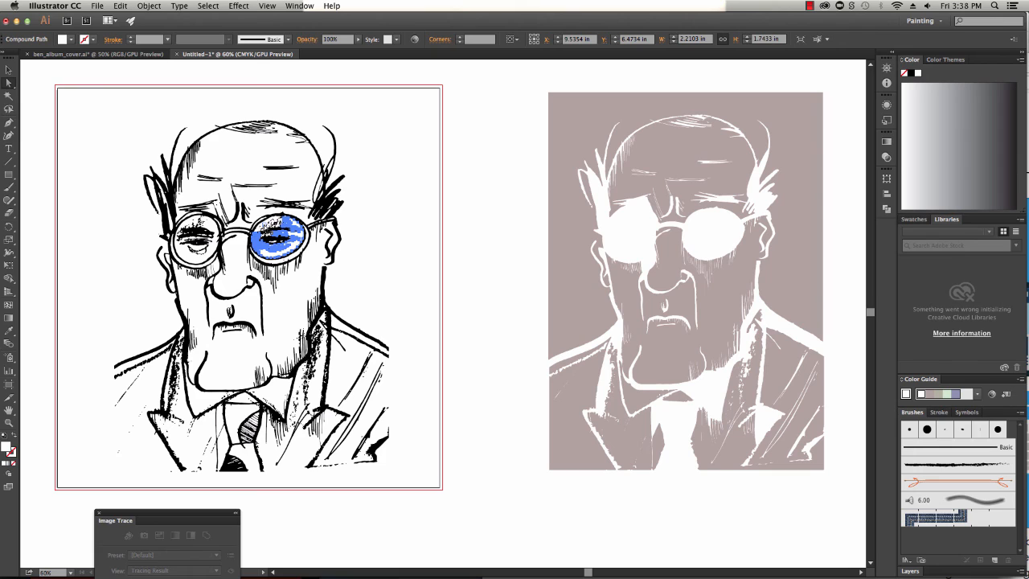
{"action": "left_click", "coordinate": [259, 233]}
{"action": "left_click", "coordinate": [190, 256], "text": "shift"}
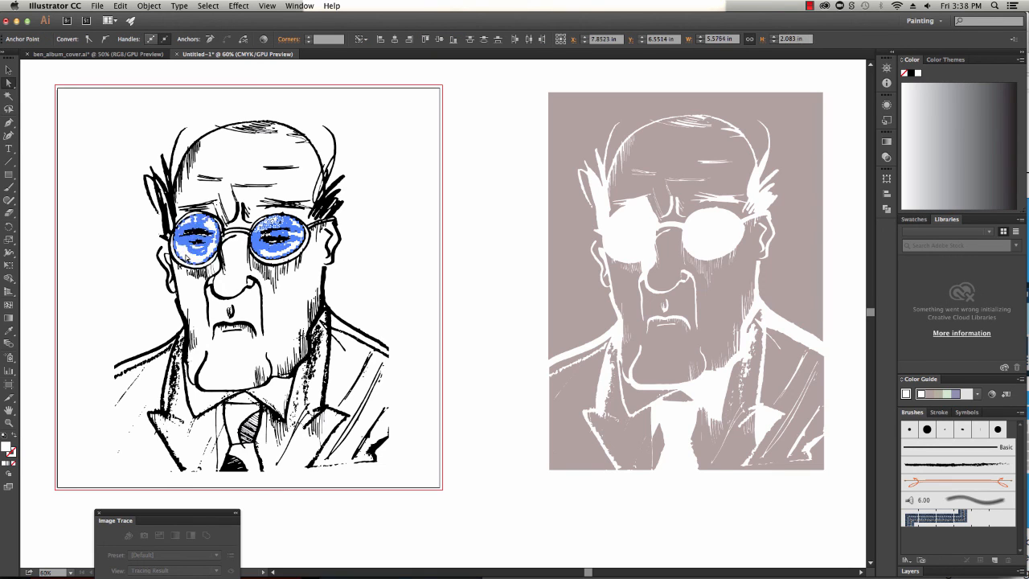
{"action": "left_click", "coordinate": [461, 258]}
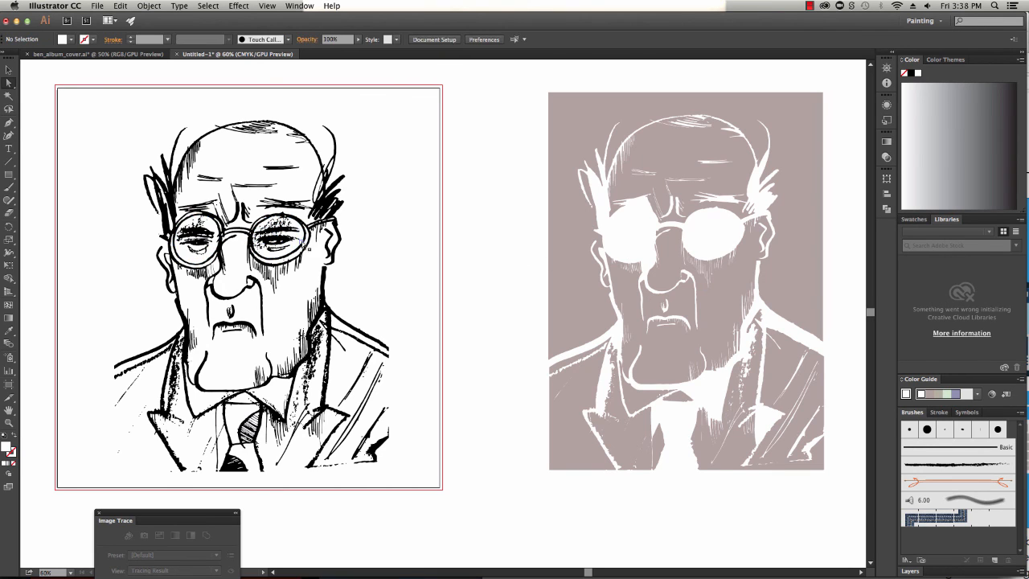
{"action": "left_click", "coordinate": [299, 236]}
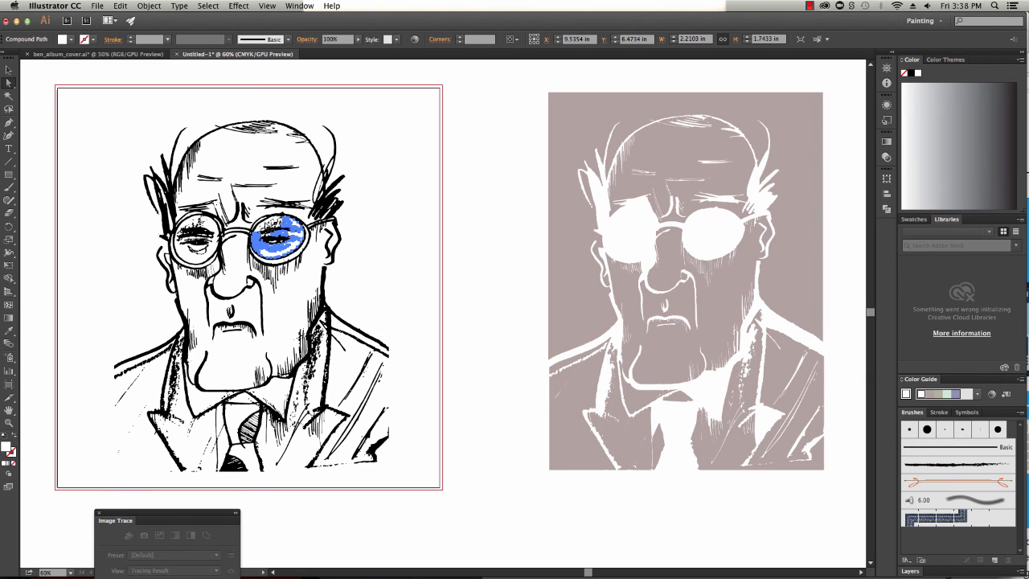
{"action": "left_click", "coordinate": [184, 255], "text": "shift"}
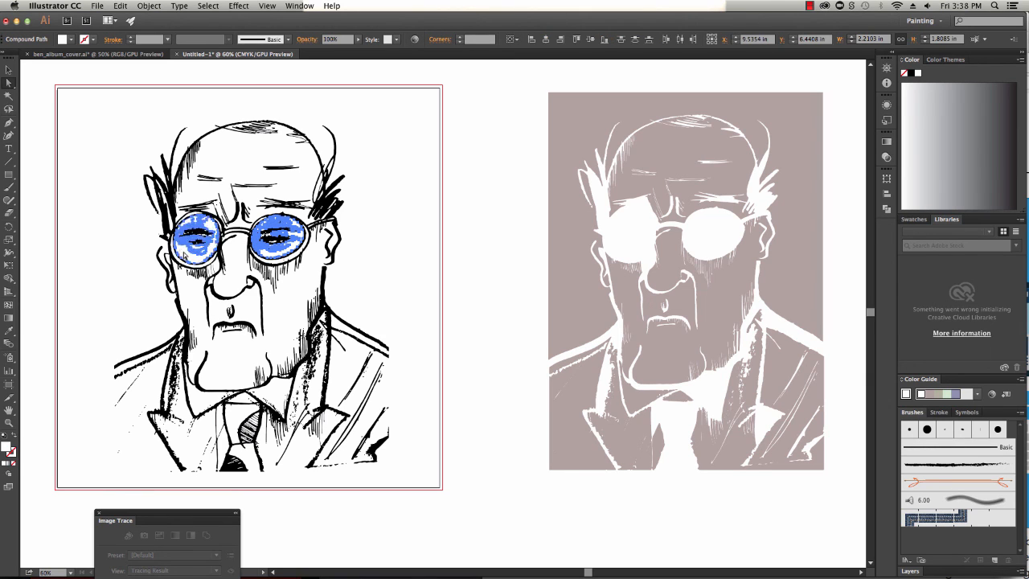
{"action": "left_click_drag", "start_coordinate": [184, 255], "coordinate": [620, 254]}
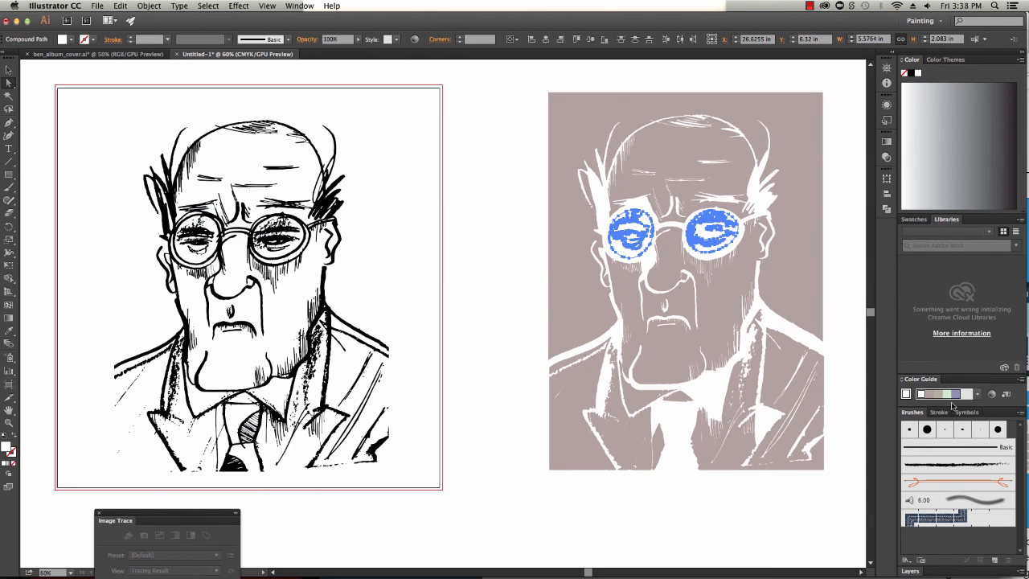
{"action": "left_click", "coordinate": [800, 370]}
{"action": "left_click", "coordinate": [463, 231]}
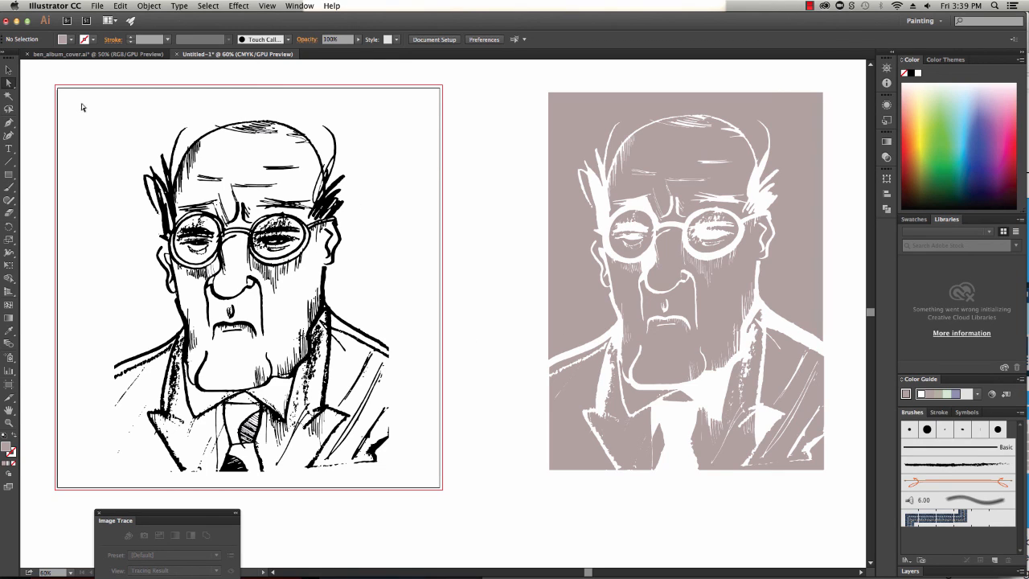
Remove the grey traced artwork from the canvas, leaving only the black line art
{"action": "mouse_move", "coordinate": [75, 101]}
{"action": "left_mouse_down"}
{"action": "mouse_move", "coordinate": [370, 322]}
{"action": "mouse_move", "coordinate": [420, 487]}
{"action": "mouse_move", "coordinate": [415, 473]}
{"action": "left_mouse_up"}
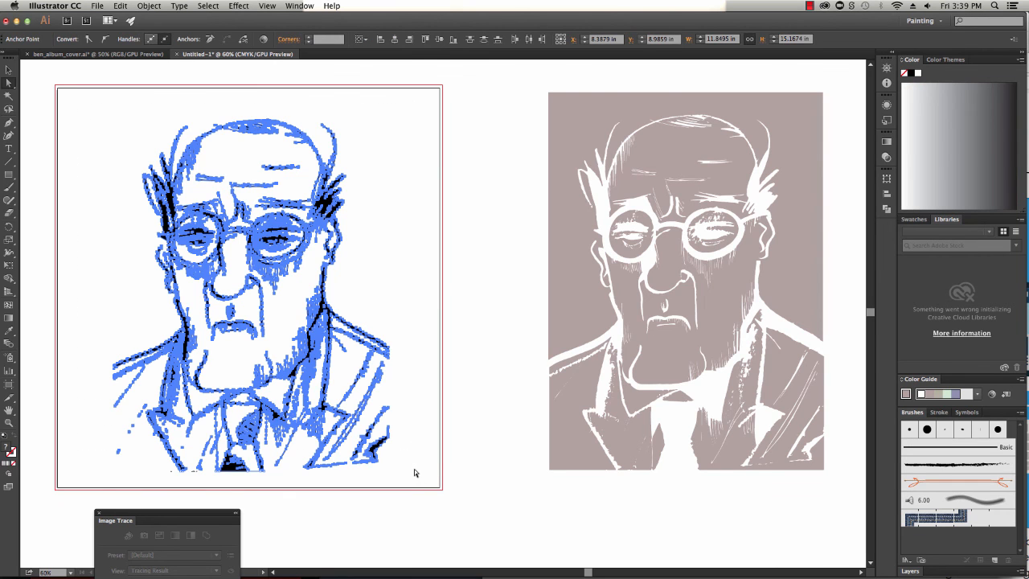
{"action": "left_click", "coordinate": [481, 449]}
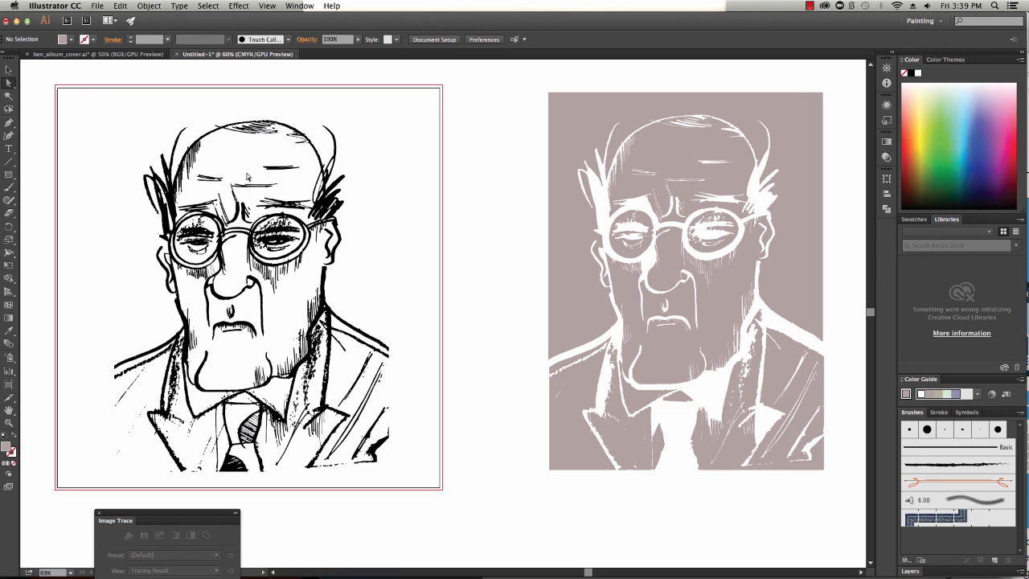
{"action": "left_click_drag", "start_coordinate": [478, 74], "coordinate": [794, 537]}
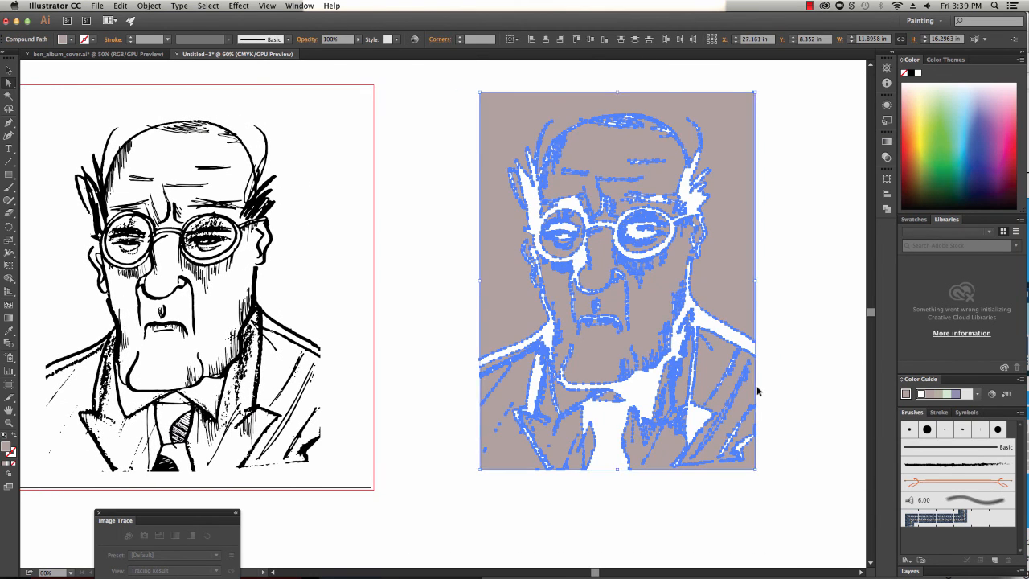
{"action": "key", "text": "Delete"}
{"action": "left_click_drag", "start_coordinate": [417, 330], "coordinate": [566, 331]}
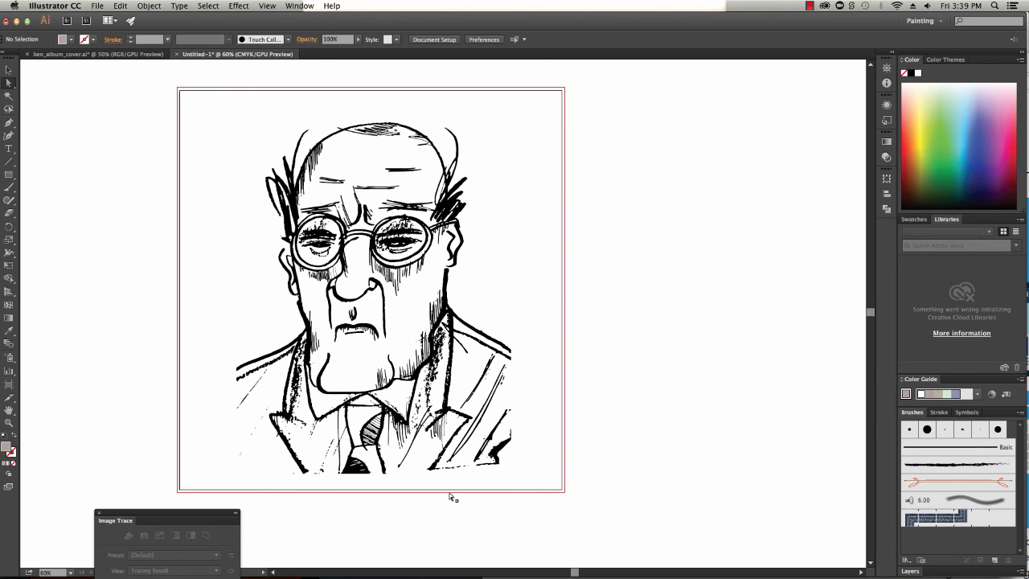
{"action": "left_click", "coordinate": [8, 70]}
{"action": "left_click_drag", "start_coordinate": [197, 100], "coordinate": [544, 474]}
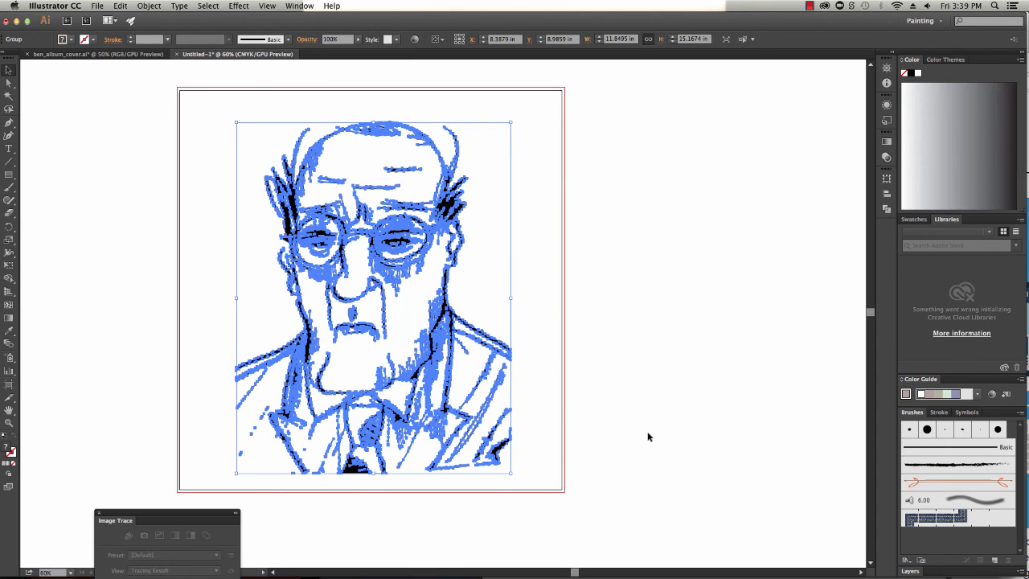
{"action": "left_click", "coordinate": [688, 427]}
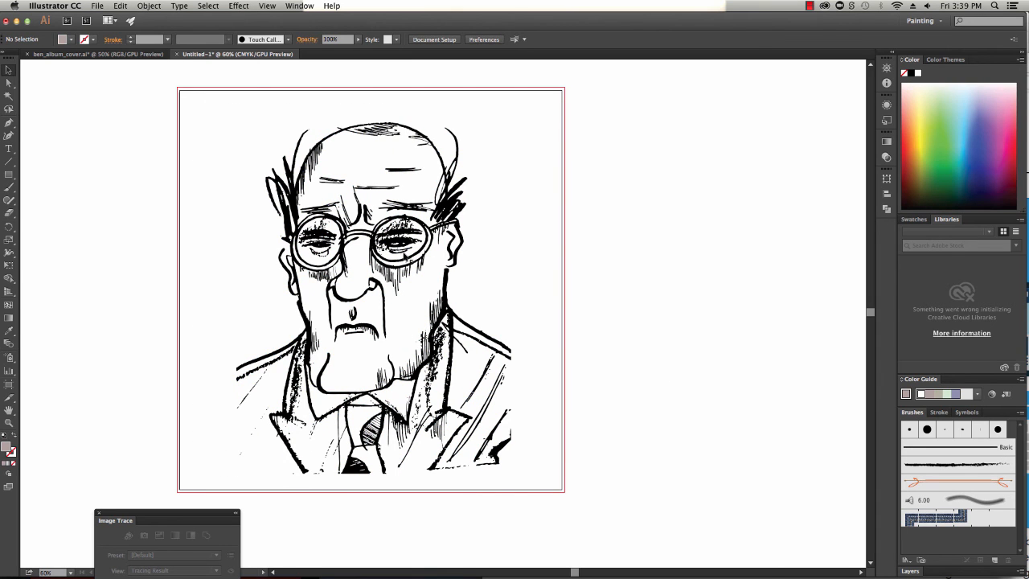
Save the document as guy1.ai in a new Desktop folder named AE, accepting the Illustrator options
{"action": "left_click", "coordinate": [99, 7]}
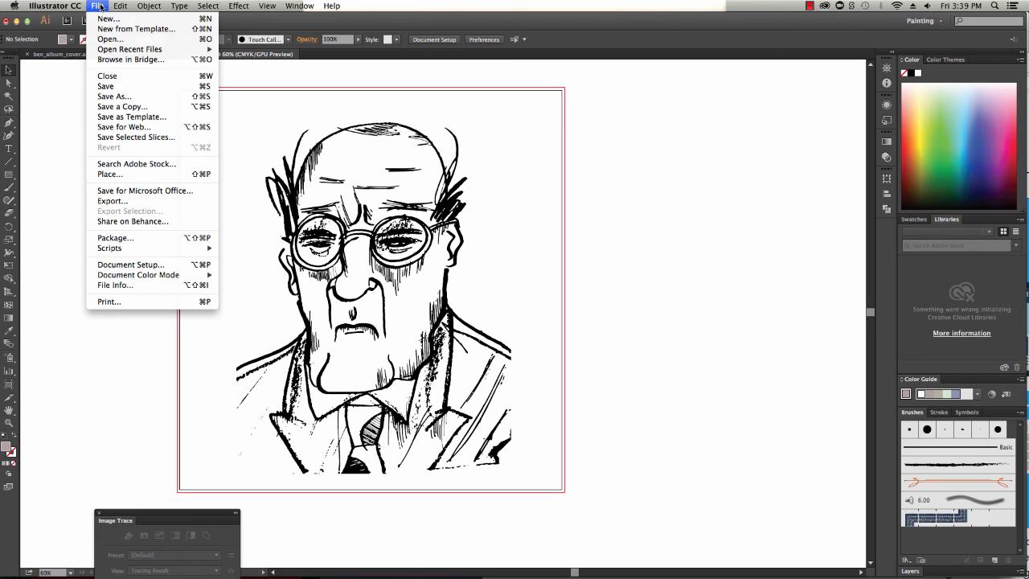
{"action": "left_click", "coordinate": [110, 96]}
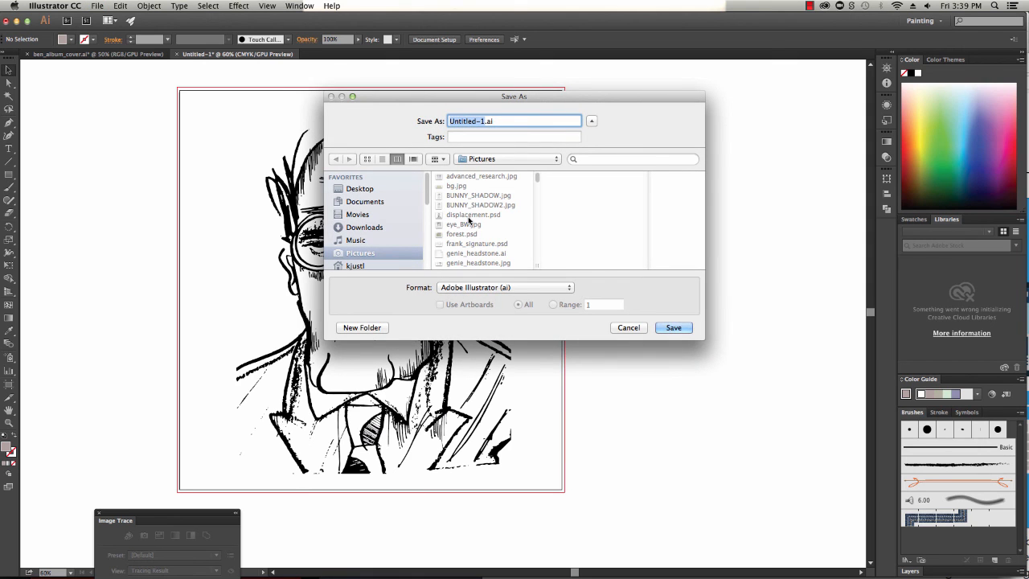
{"action": "type", "text": "guy1"}
{"action": "left_click", "coordinate": [334, 193]}
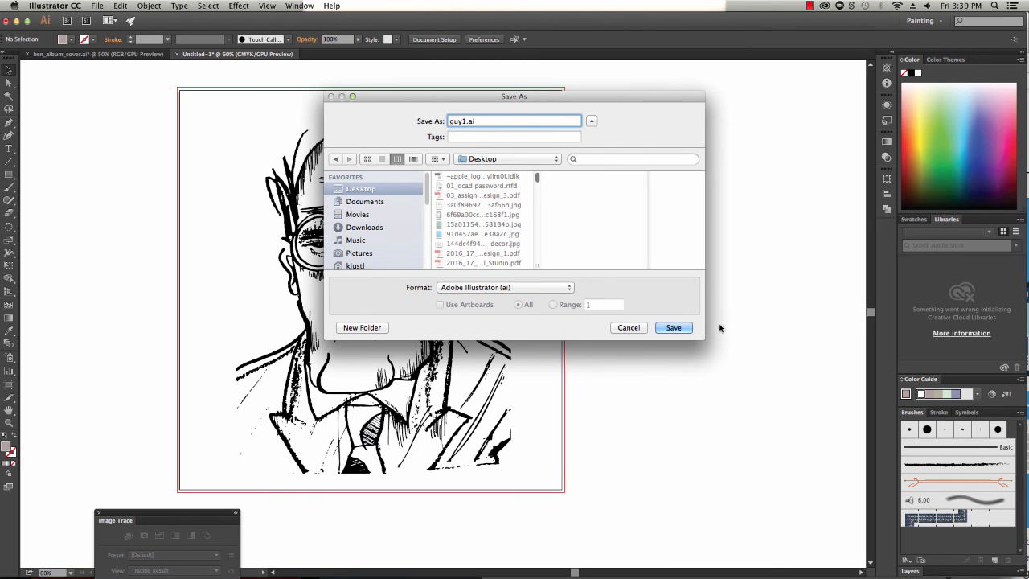
{"action": "left_click", "coordinate": [376, 329]}
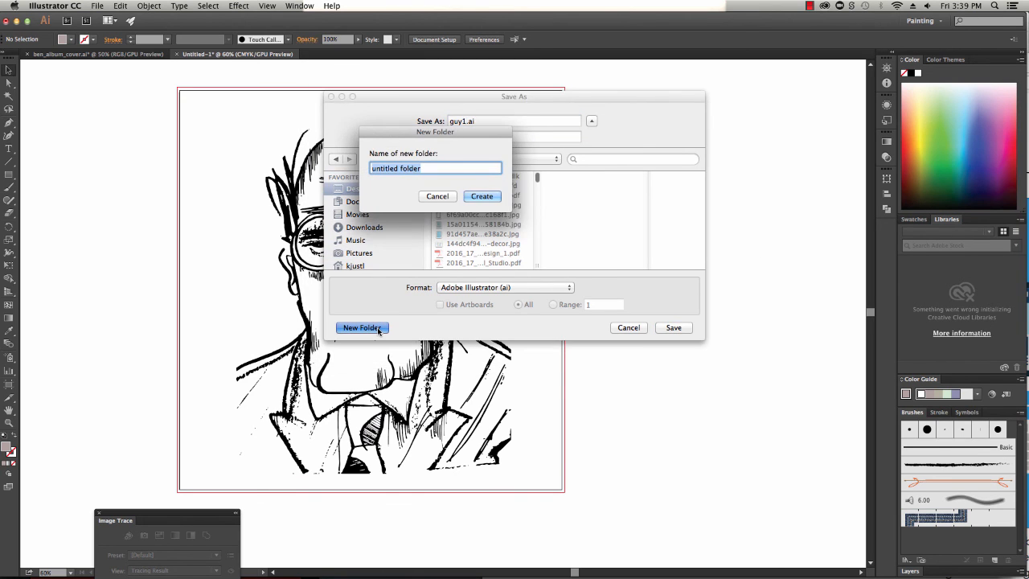
{"action": "type", "text": "AE"}
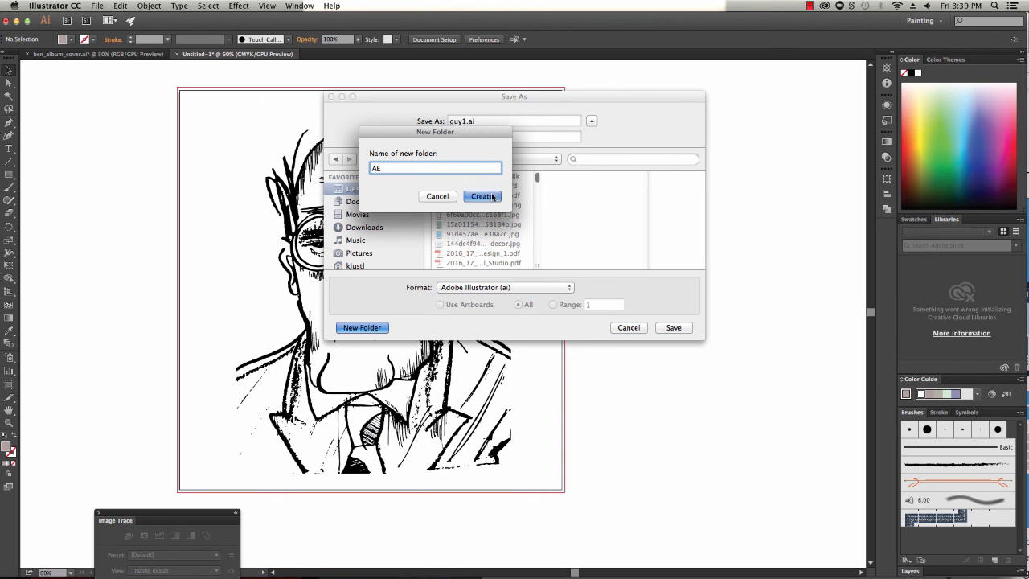
{"action": "key", "text": "Return"}
{"action": "left_click", "coordinate": [661, 330]}
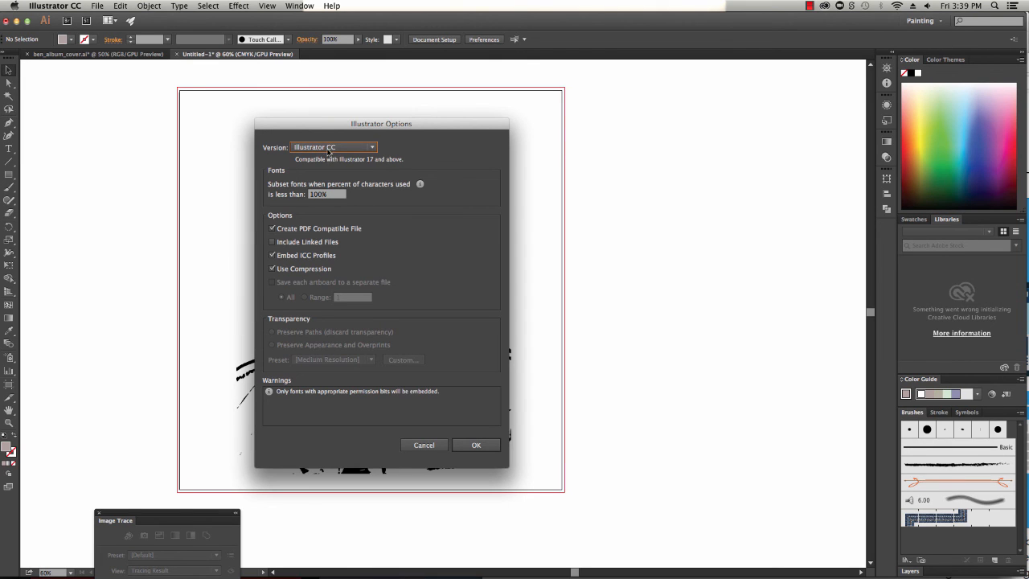
{"action": "left_click", "coordinate": [475, 445]}
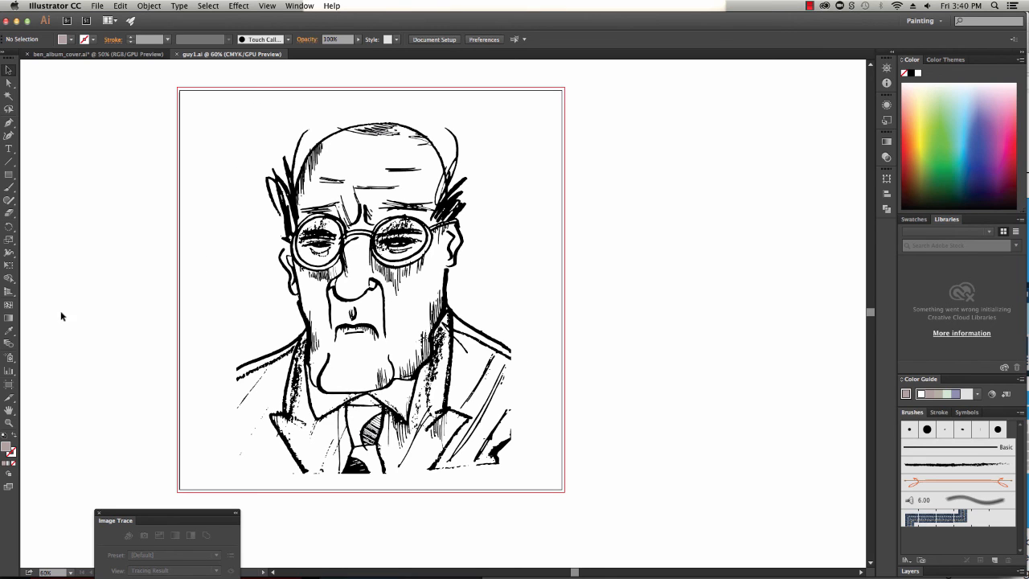
Delete the line art and place the grey traced artwork in its position on the artboard
{"action": "mouse_move", "coordinate": [184, 95]}
{"action": "left_mouse_down"}
{"action": "mouse_move", "coordinate": [266, 175]}
{"action": "mouse_move", "coordinate": [503, 513]}
{"action": "mouse_move", "coordinate": [564, 486]}
{"action": "left_mouse_up"}
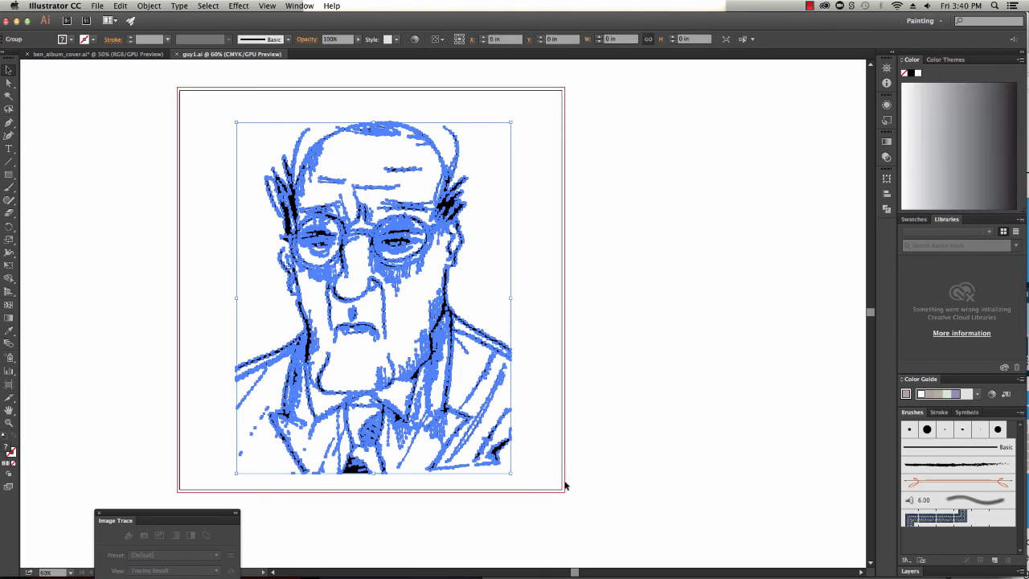
{"action": "key", "text": "Delete"}
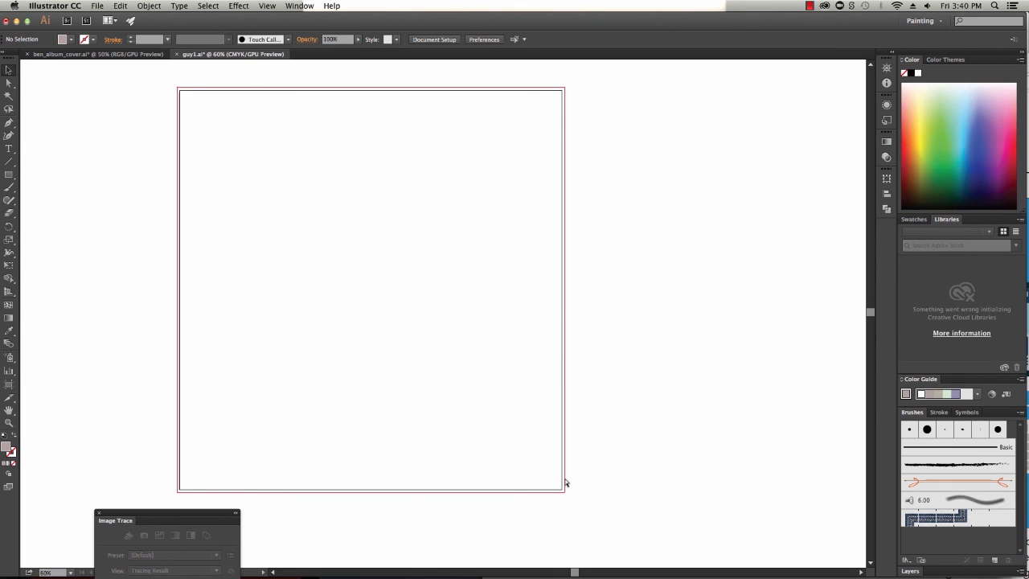
{"action": "key", "text": "super+z"}
{"action": "mouse_move", "coordinate": [551, 298]}
{"action": "left_mouse_down"}
{"action": "mouse_move", "coordinate": [477, 271]}
{"action": "mouse_move", "coordinate": [484, 274]}
{"action": "left_mouse_up"}
{"action": "left_click", "coordinate": [707, 285]}
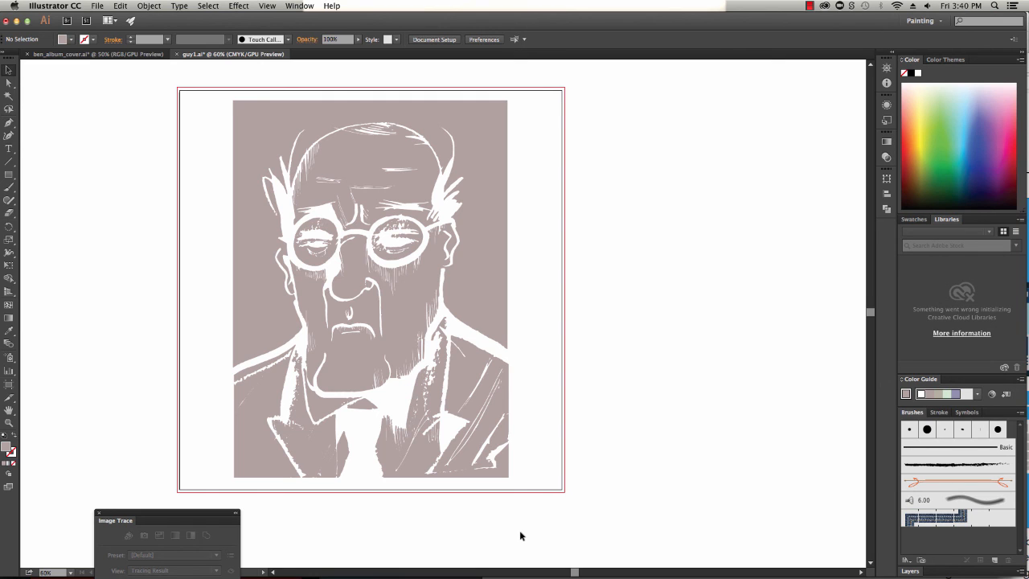
Fill the grey traced artwork with white
{"action": "mouse_move", "coordinate": [190, 82]}
{"action": "left_mouse_down"}
{"action": "mouse_move", "coordinate": [429, 275]}
{"action": "mouse_move", "coordinate": [572, 500]}
{"action": "mouse_move", "coordinate": [547, 488]}
{"action": "left_mouse_up"}
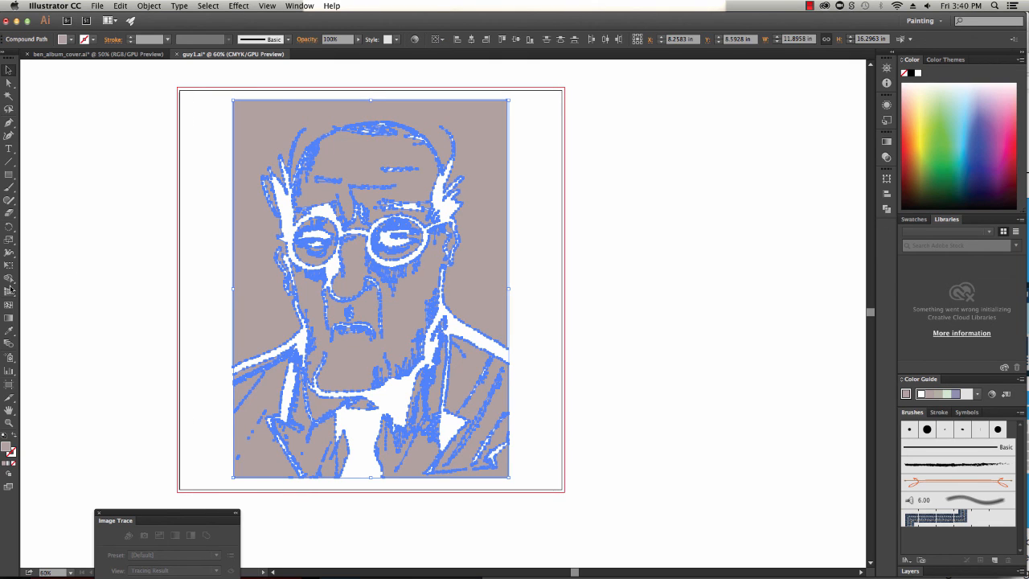
{"action": "left_click", "coordinate": [917, 72]}
{"action": "left_click", "coordinate": [692, 299]}
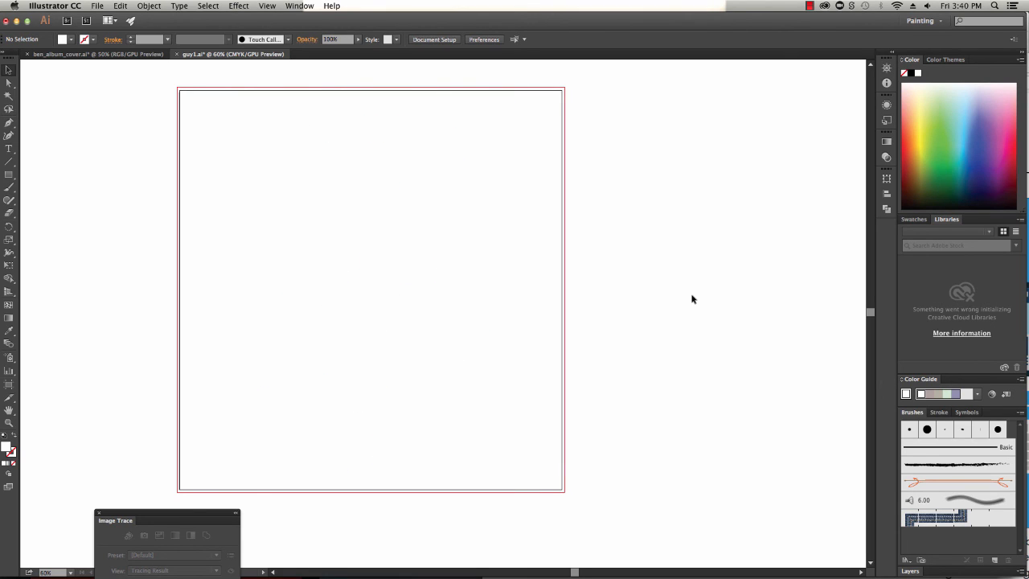
Draw a rectangle about 13.5 by 16.5 in and apply a linear gradient fill to it
{"action": "left_click", "coordinate": [8, 175]}
{"action": "mouse_move", "coordinate": [47, 91]}
{"action": "left_mouse_down"}
{"action": "mouse_move", "coordinate": [266, 329]}
{"action": "mouse_move", "coordinate": [359, 472]}
{"action": "left_mouse_up"}
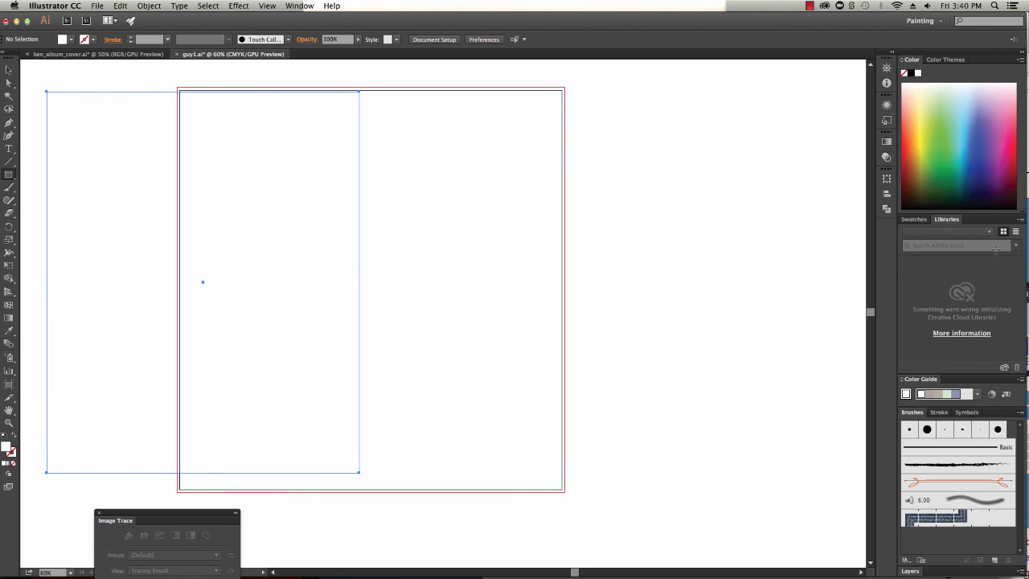
{"action": "left_click", "coordinate": [886, 142]}
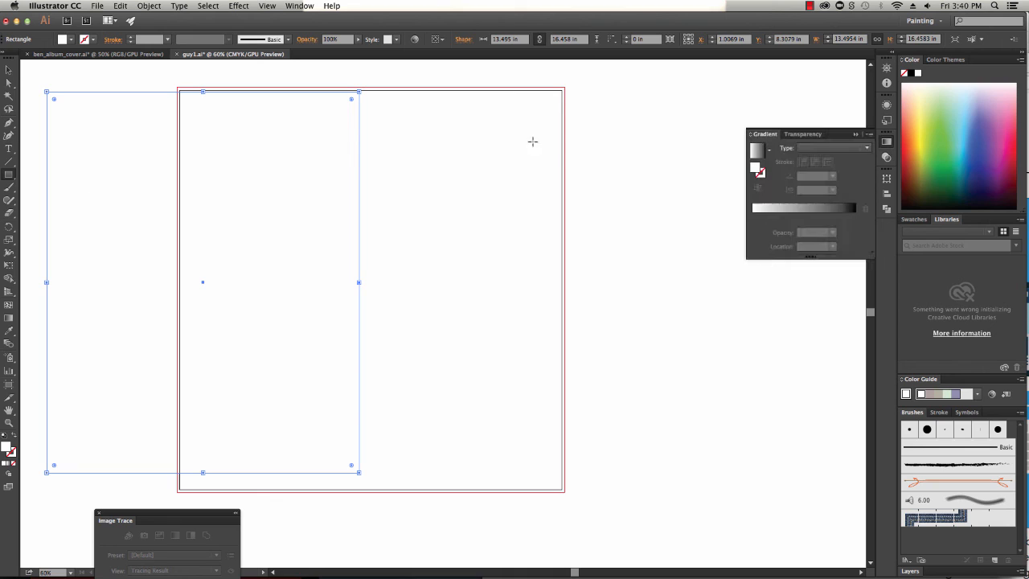
{"action": "left_click", "coordinate": [805, 209]}
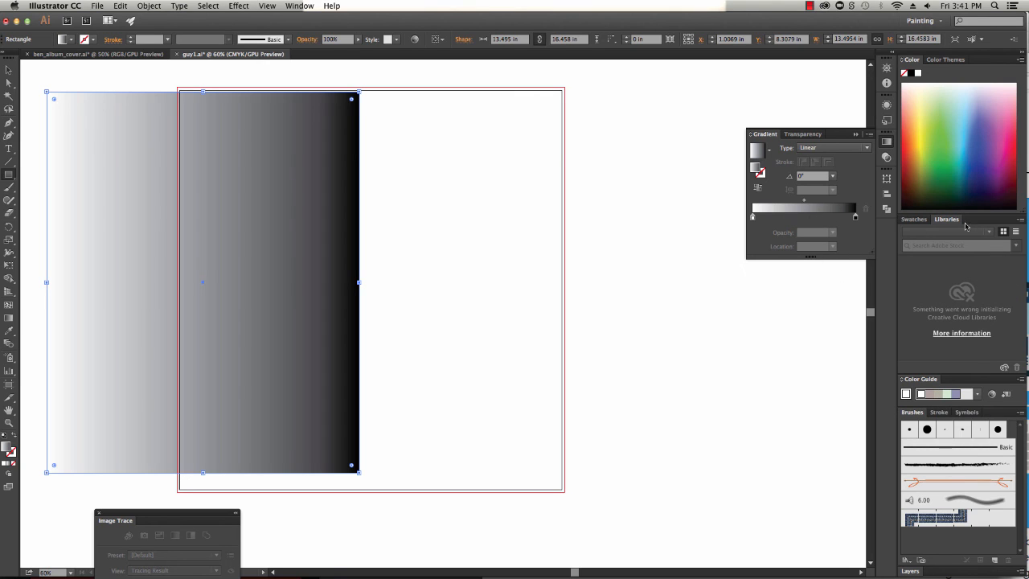
Build the gradient from blue, magenta, yellow and orange swatches added as color stops
{"action": "left_click", "coordinate": [915, 219]}
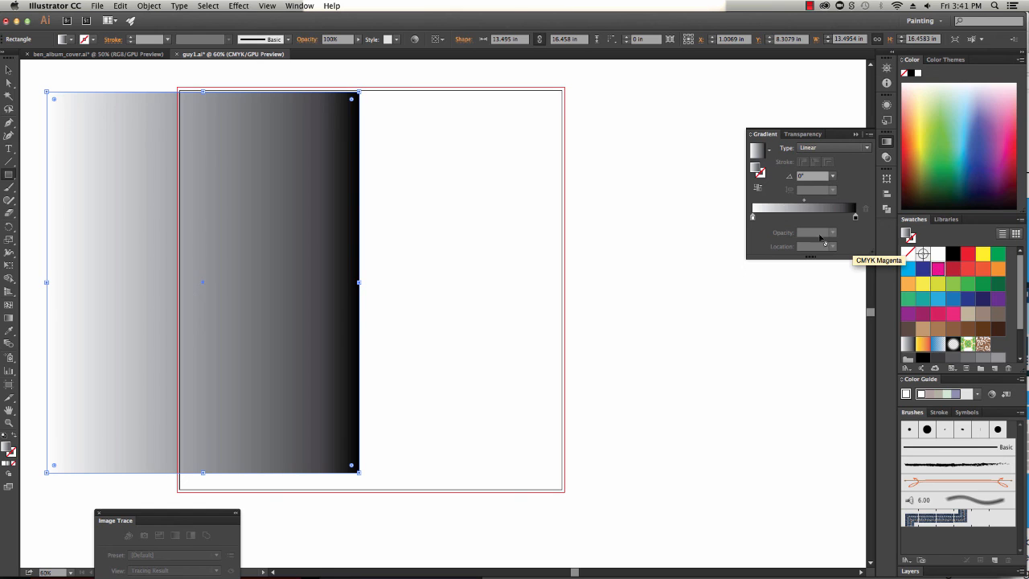
{"action": "left_click_drag", "start_coordinate": [935, 271], "coordinate": [767, 212]}
{"action": "left_click_drag", "start_coordinate": [974, 256], "coordinate": [829, 214]}
{"action": "left_click_drag", "start_coordinate": [997, 269], "coordinate": [854, 217]}
{"action": "left_click_drag", "start_coordinate": [938, 299], "coordinate": [793, 218]}
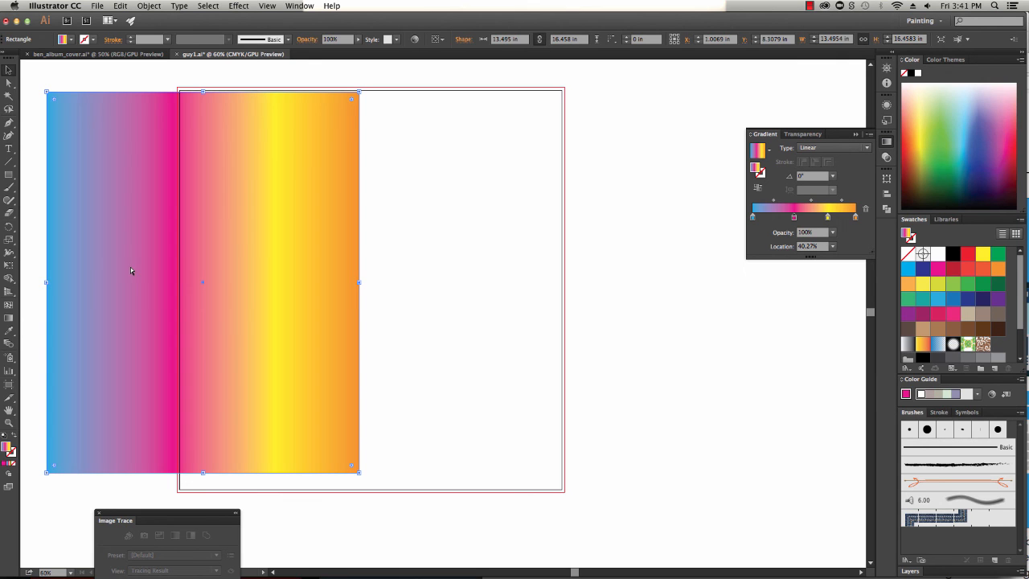
Send the gradient rectangle to the back and fit it over the artboard, about 15.2 in wide
{"action": "key", "text": "super+shift+["}
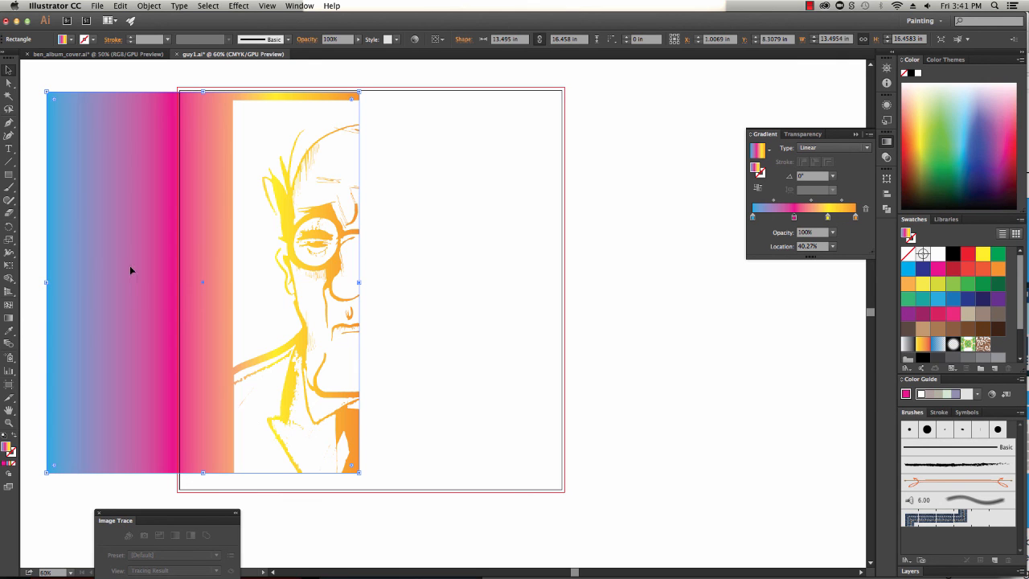
{"action": "left_click_drag", "start_coordinate": [129, 265], "coordinate": [230, 304]}
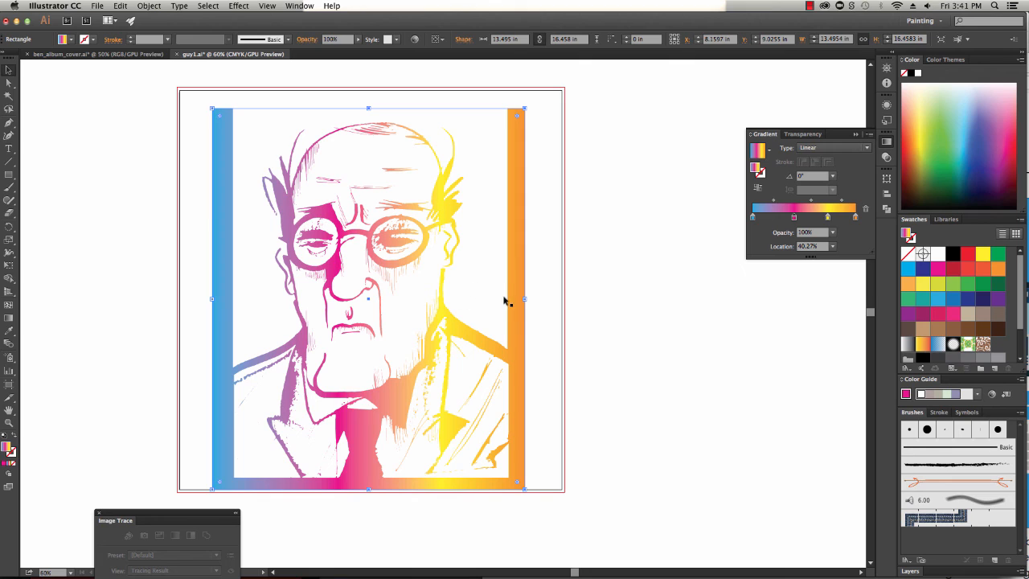
{"action": "mouse_move", "coordinate": [525, 297]}
{"action": "left_mouse_down"}
{"action": "mouse_move", "coordinate": [565, 295]}
{"action": "mouse_move", "coordinate": [538, 298]}
{"action": "mouse_move", "coordinate": [562, 303]}
{"action": "mouse_move", "coordinate": [525, 304]}
{"action": "mouse_move", "coordinate": [567, 294]}
{"action": "mouse_move", "coordinate": [522, 294]}
{"action": "mouse_move", "coordinate": [555, 291]}
{"action": "mouse_move", "coordinate": [534, 291]}
{"action": "left_mouse_up"}
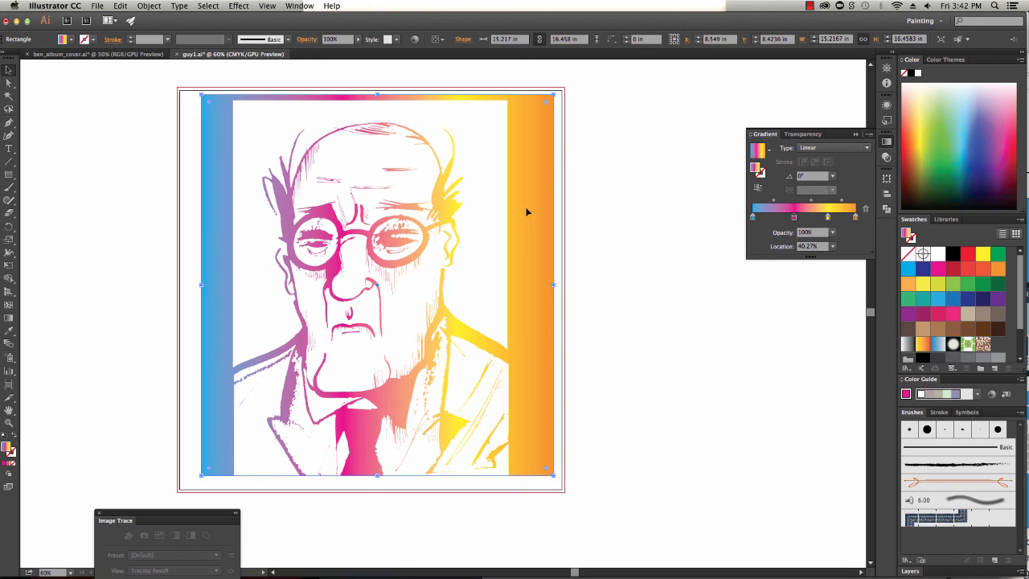
Move the gradient rectangle aside, select the traced artwork and make it a compound path
{"action": "left_click_drag", "start_coordinate": [531, 212], "coordinate": [134, 209]}
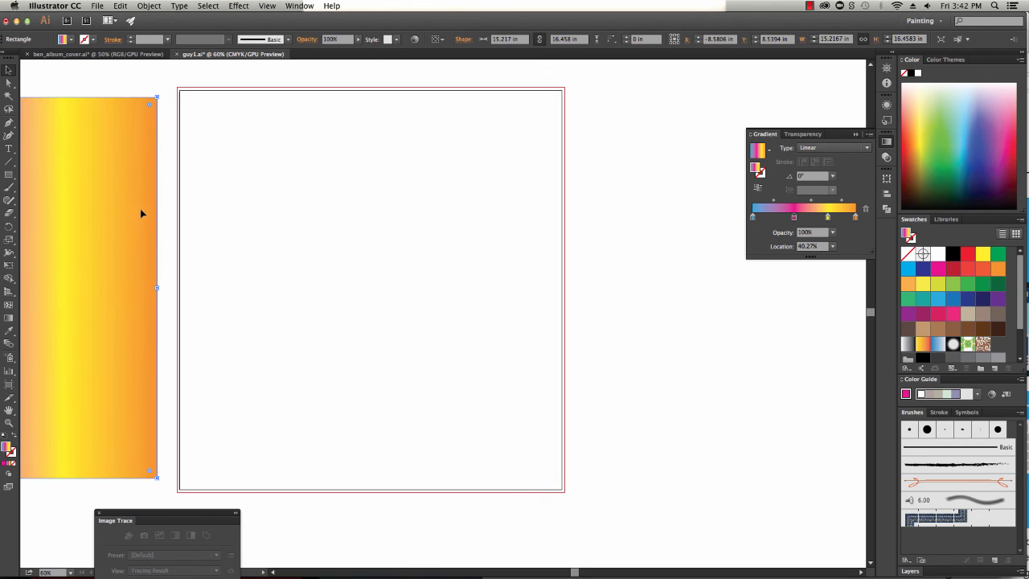
{"action": "mouse_move", "coordinate": [186, 97]}
{"action": "left_mouse_down"}
{"action": "mouse_move", "coordinate": [413, 294]}
{"action": "mouse_move", "coordinate": [540, 495]}
{"action": "mouse_move", "coordinate": [563, 489]}
{"action": "left_mouse_up"}
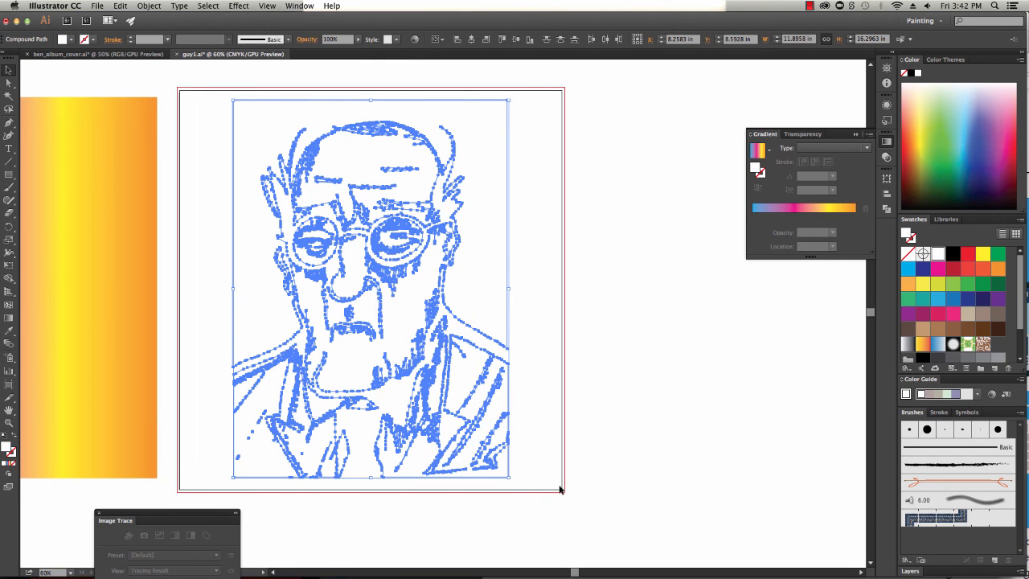
{"action": "left_click", "coordinate": [151, 7]}
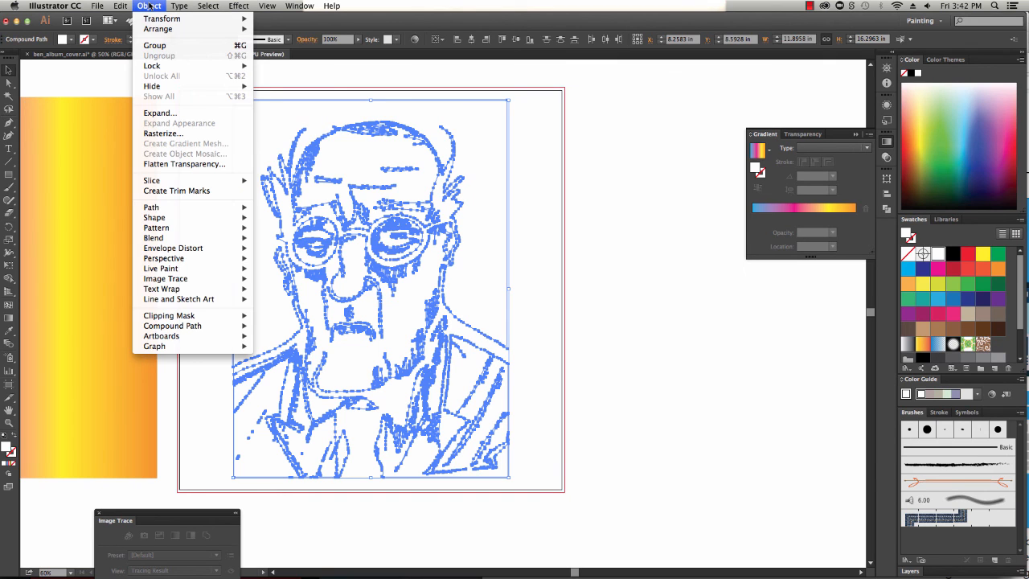
{"action": "mouse_move", "coordinate": [173, 326]}
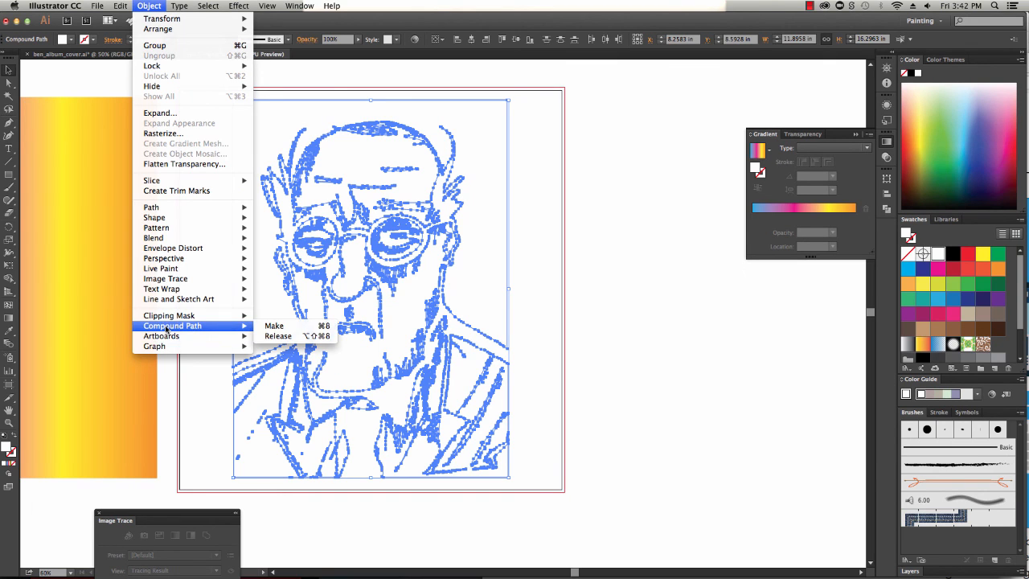
{"action": "left_click", "coordinate": [286, 328]}
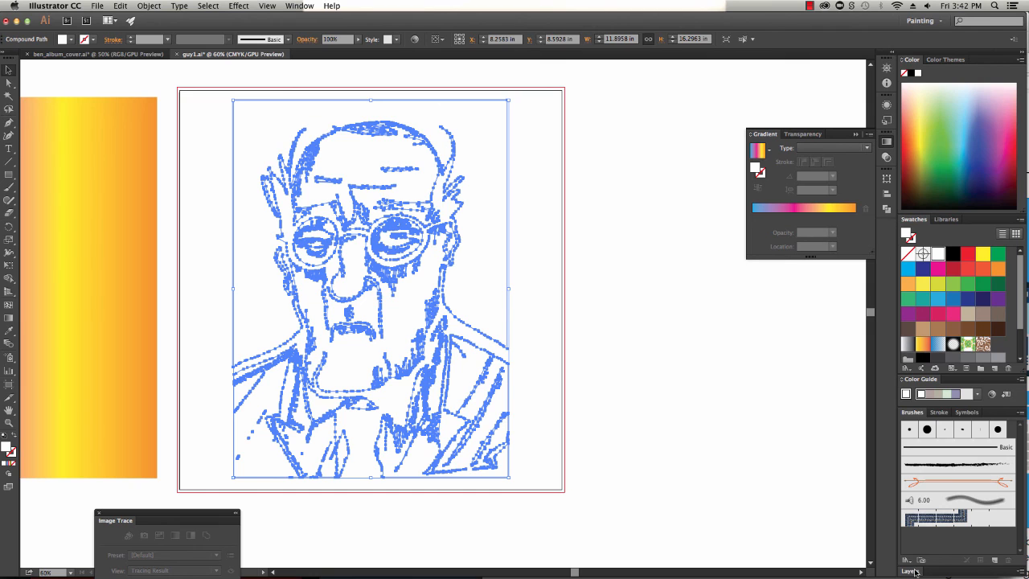
Delete the leftover Image Trace object from Layer 1 using the Layers panel
{"action": "left_click_drag", "start_coordinate": [910, 571], "coordinate": [608, 185]}
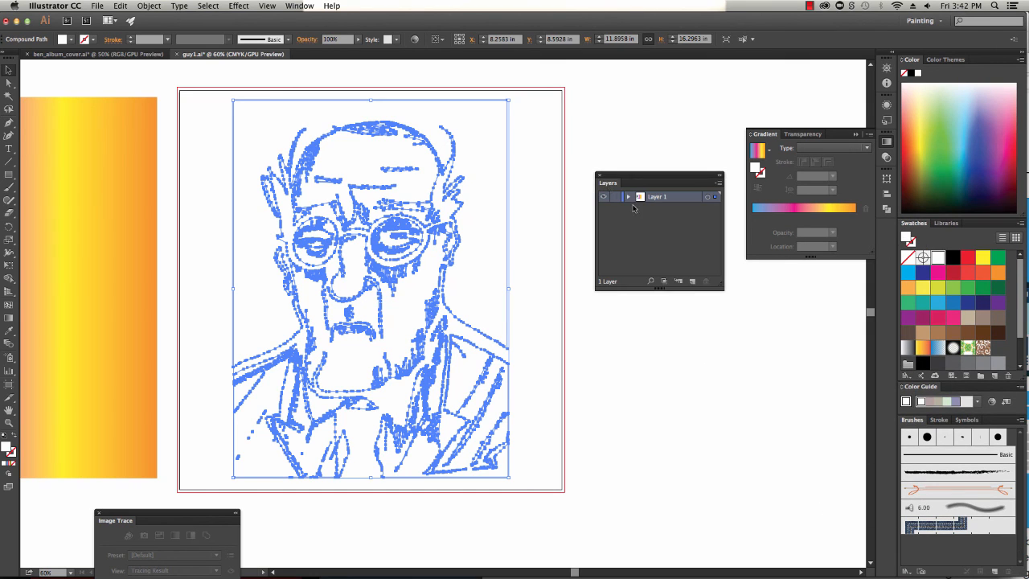
{"action": "left_click", "coordinate": [629, 197]}
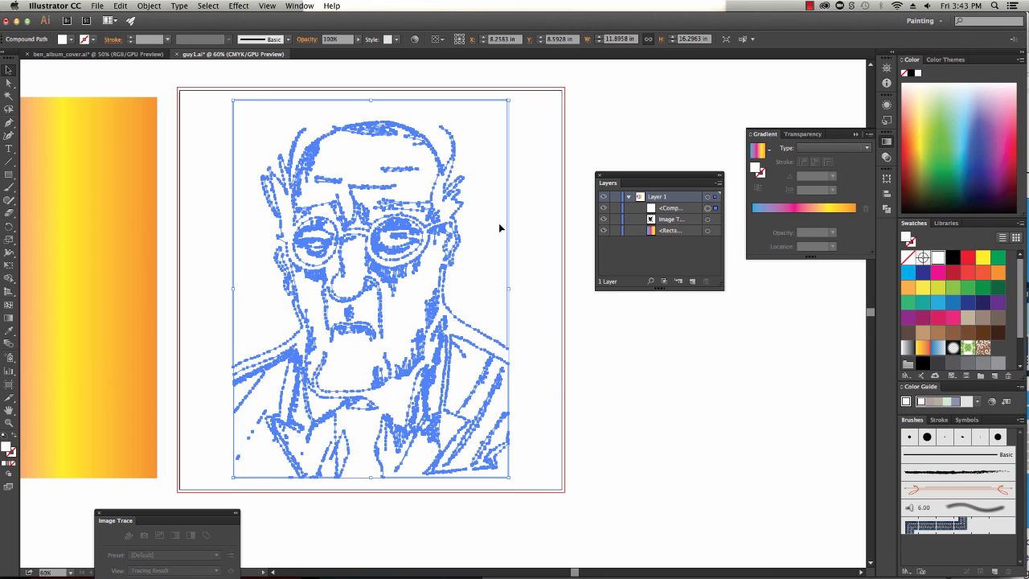
{"action": "left_click", "coordinate": [715, 220]}
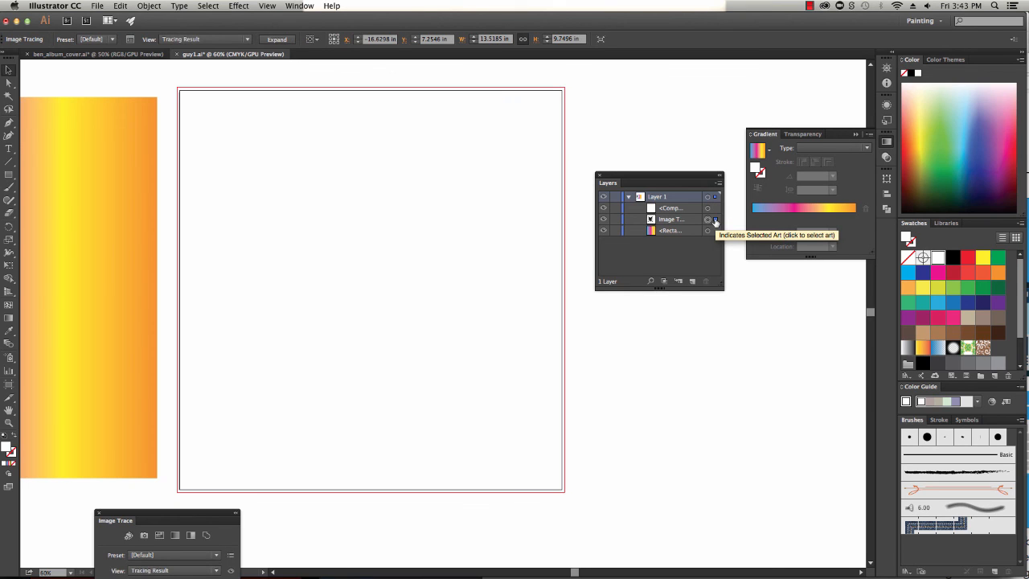
{"action": "key", "text": "Delete"}
{"action": "left_click", "coordinate": [715, 210]}
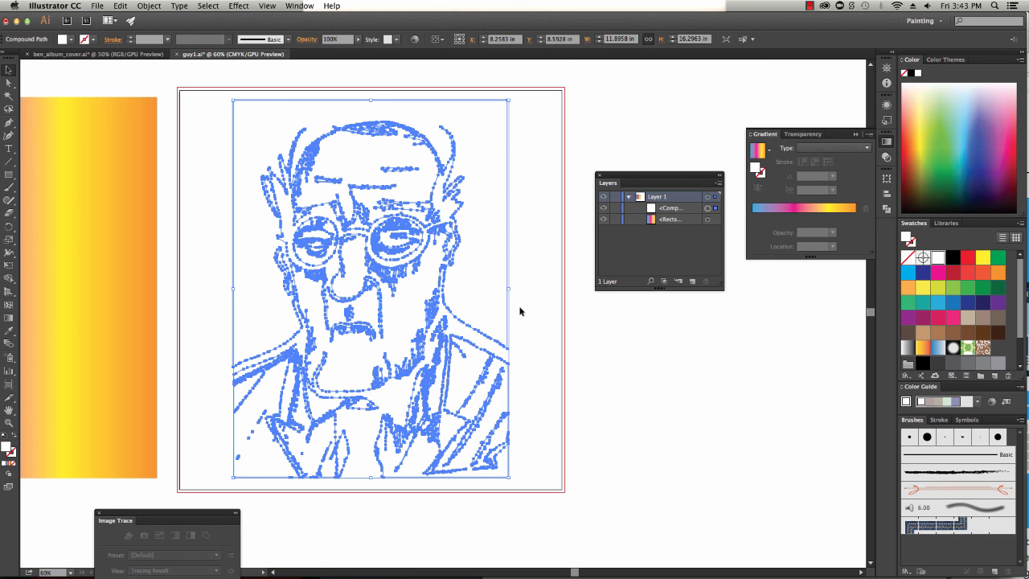
{"action": "left_click", "coordinate": [603, 341]}
{"action": "left_click", "coordinate": [470, 280]}
{"action": "left_click", "coordinate": [698, 401]}
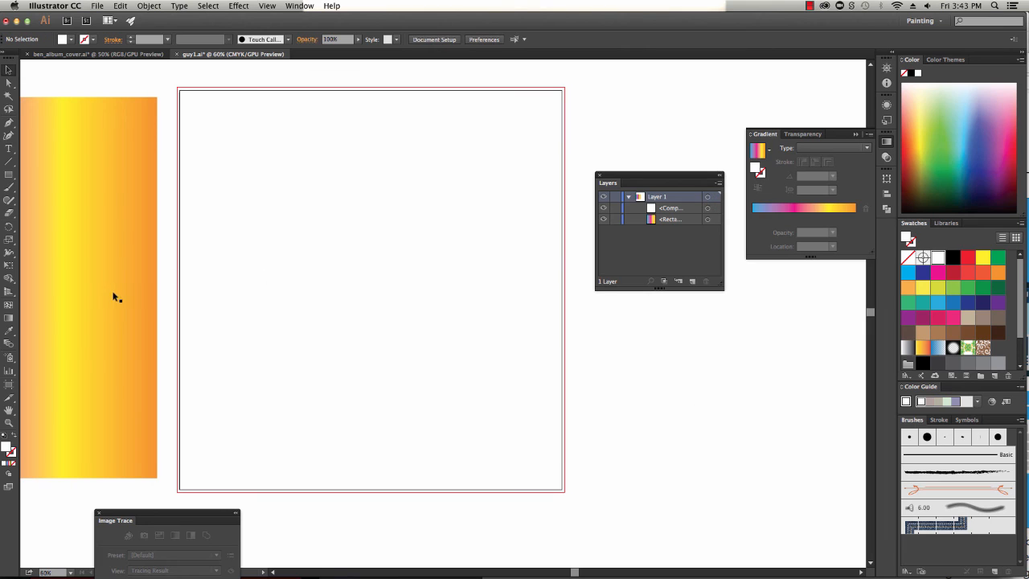
Resize the gradient rectangle horizontally to match the artwork's width, about 12 in
{"action": "left_click", "coordinate": [511, 296]}
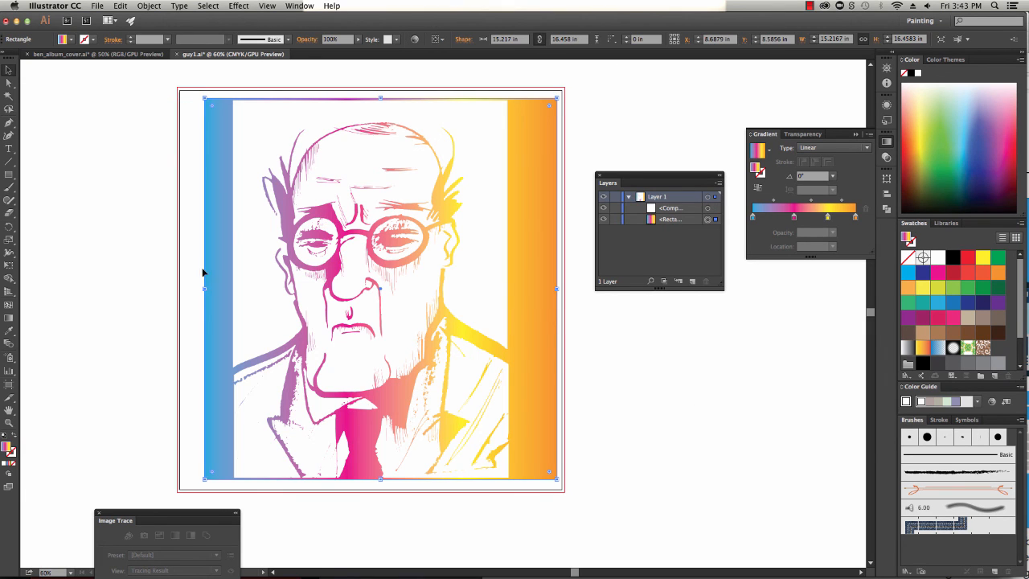
{"action": "left_click_drag", "start_coordinate": [205, 288], "coordinate": [233, 289]}
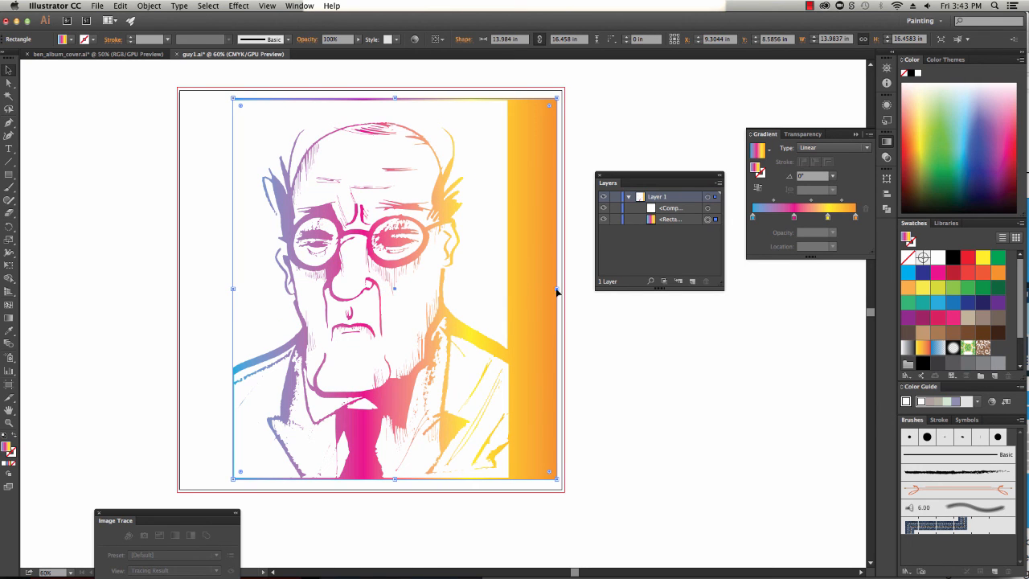
{"action": "left_click_drag", "start_coordinate": [557, 292], "coordinate": [509, 287]}
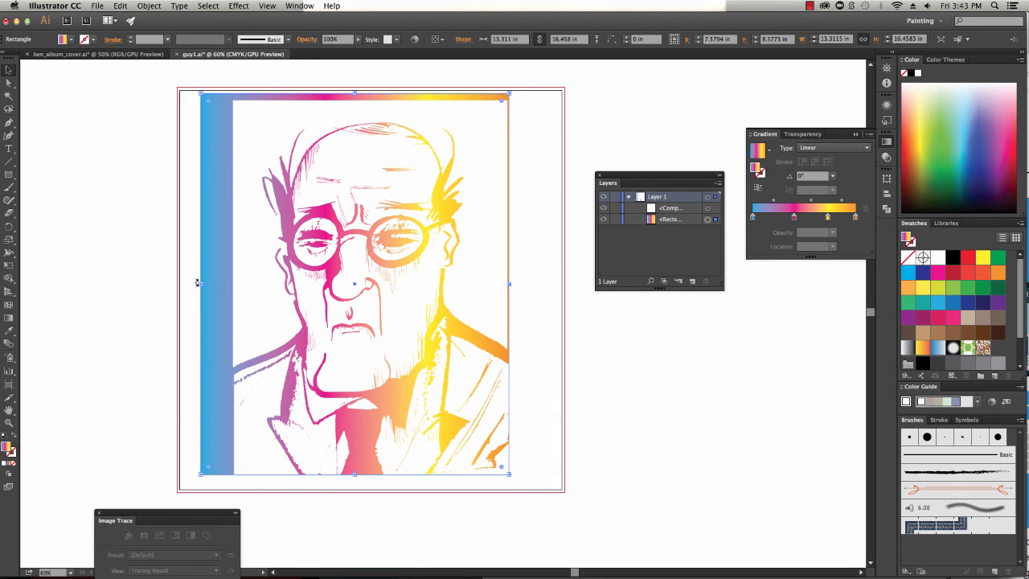
{"action": "left_click_drag", "start_coordinate": [199, 283], "coordinate": [232, 287]}
{"action": "left_click", "coordinate": [635, 347]}
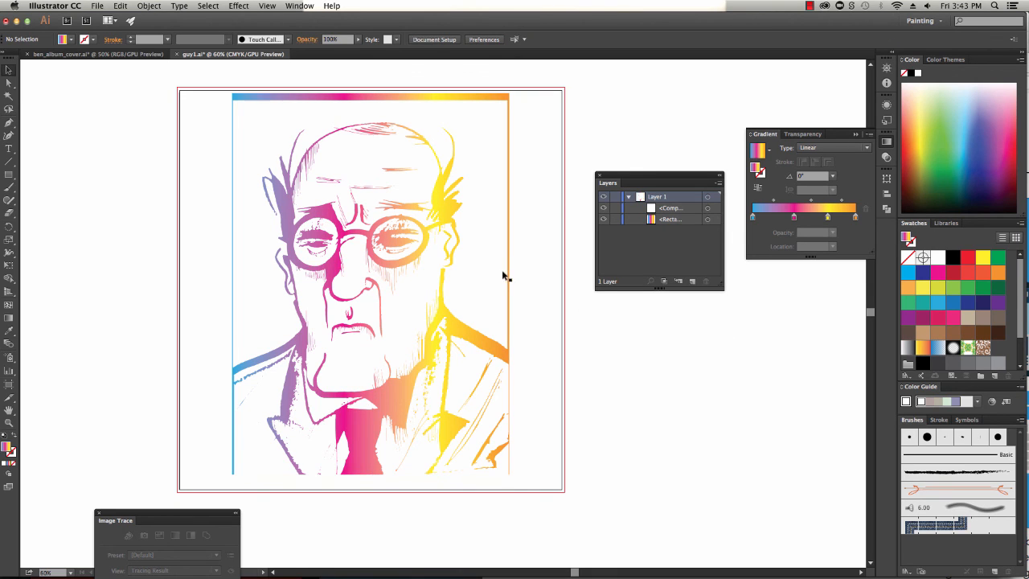
Select the compound path and gradient rectangle together and make a clipping mask from them
{"action": "left_click", "coordinate": [715, 219]}
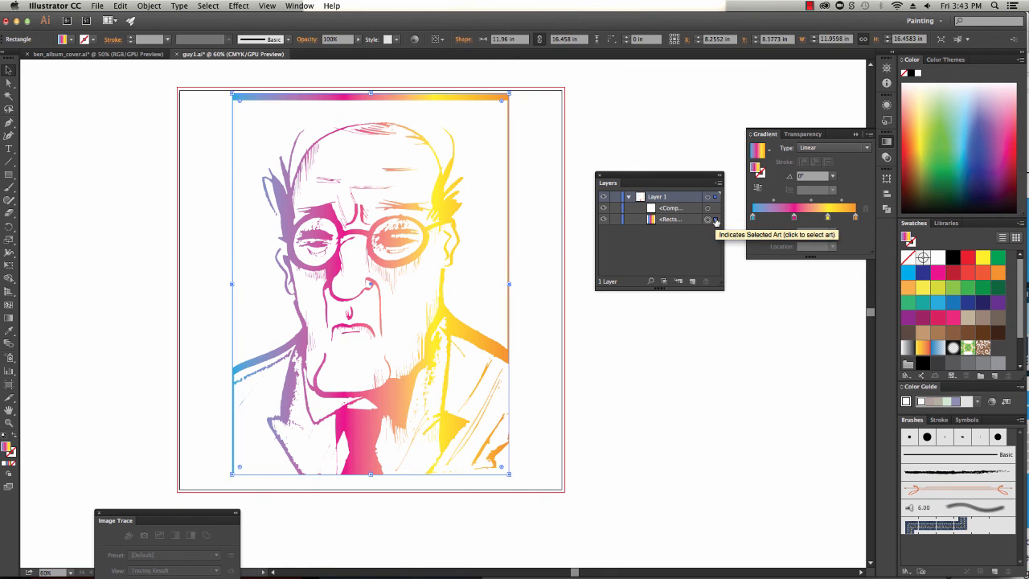
{"action": "left_click", "coordinate": [716, 208]}
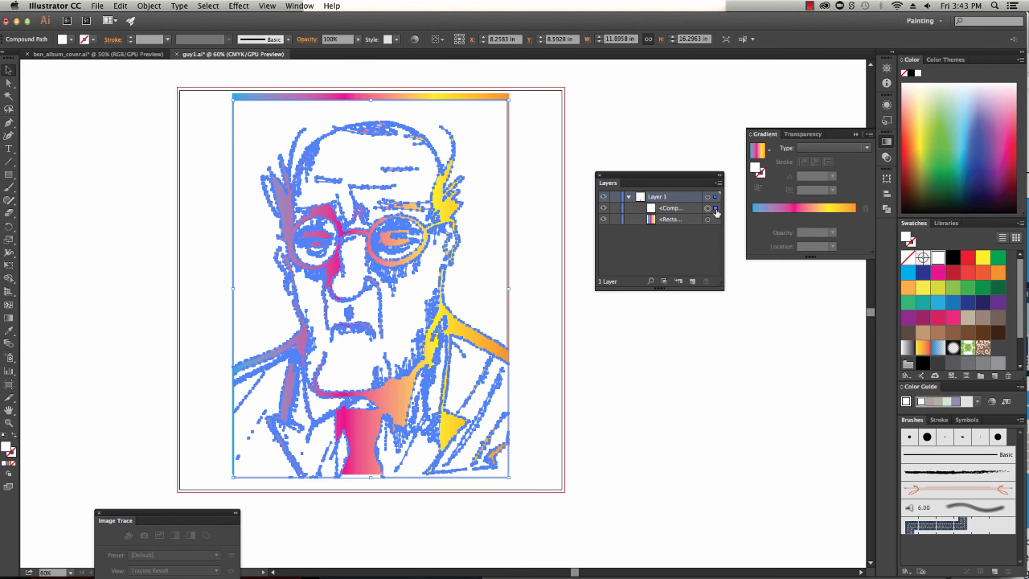
{"action": "left_click", "coordinate": [715, 219], "text": "shift"}
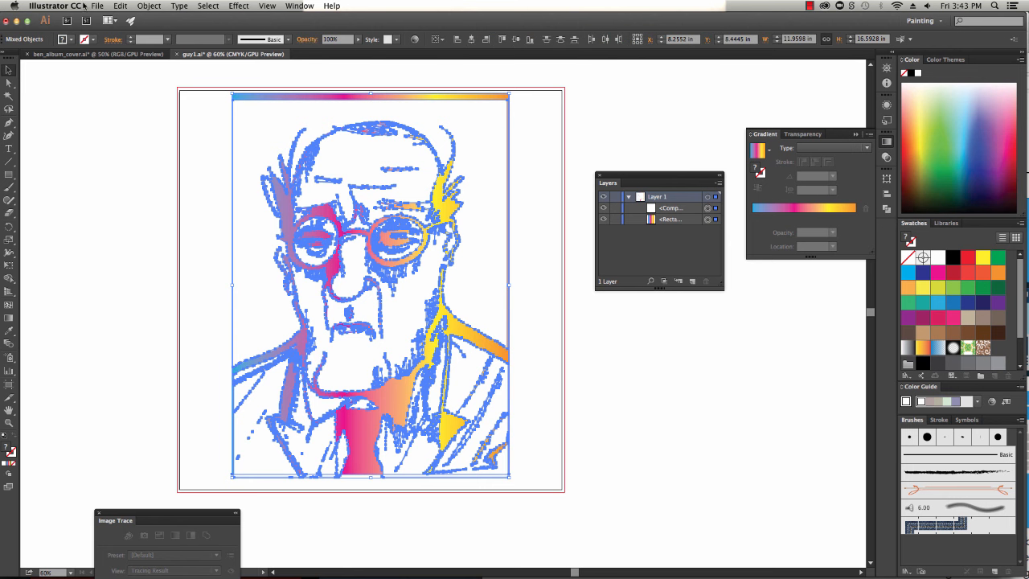
{"action": "left_click", "coordinate": [151, 6]}
{"action": "mouse_move", "coordinate": [165, 318]}
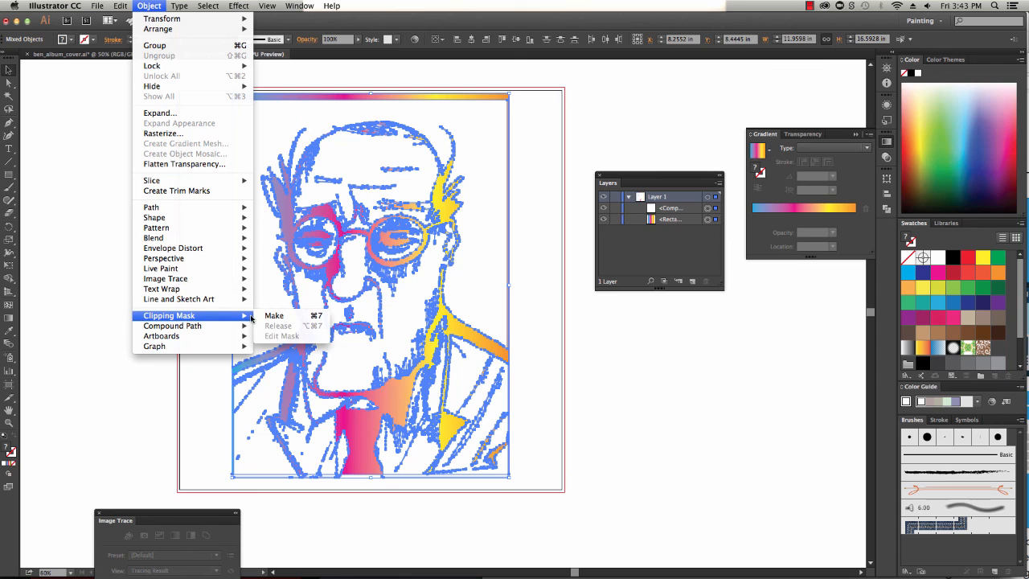
{"action": "left_click", "coordinate": [277, 316]}
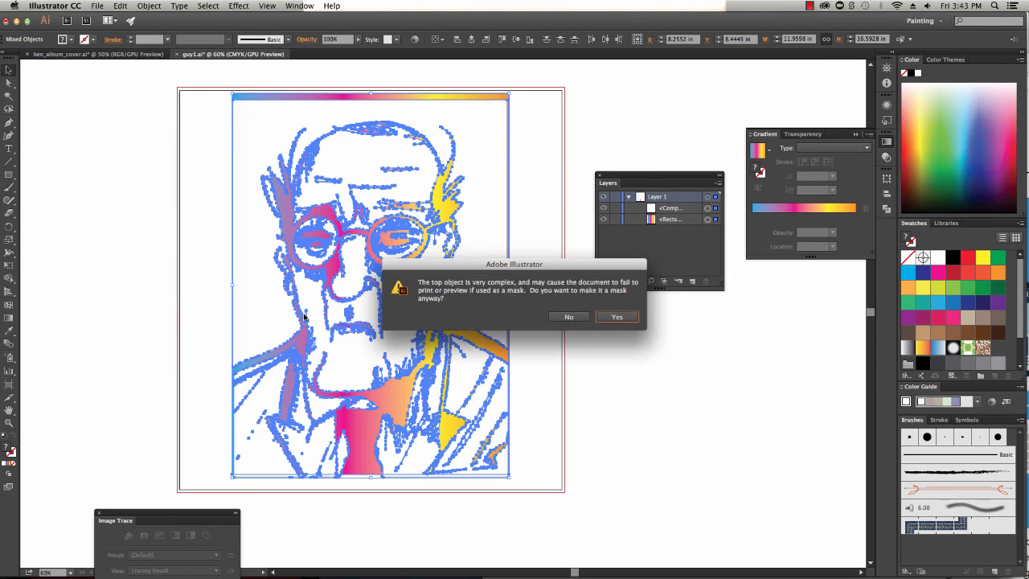
{"action": "left_click", "coordinate": [632, 321]}
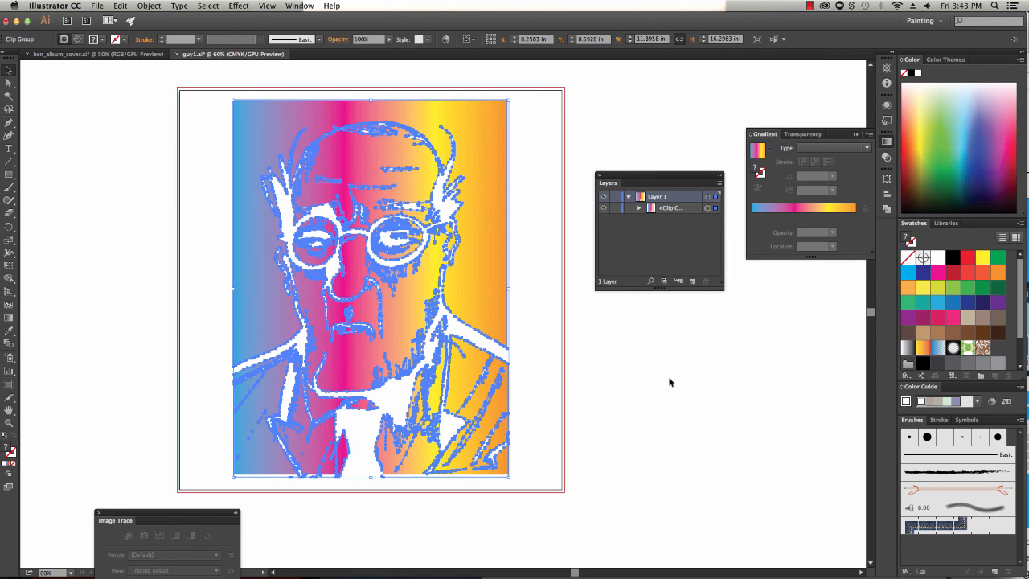
{"action": "left_click", "coordinate": [669, 381]}
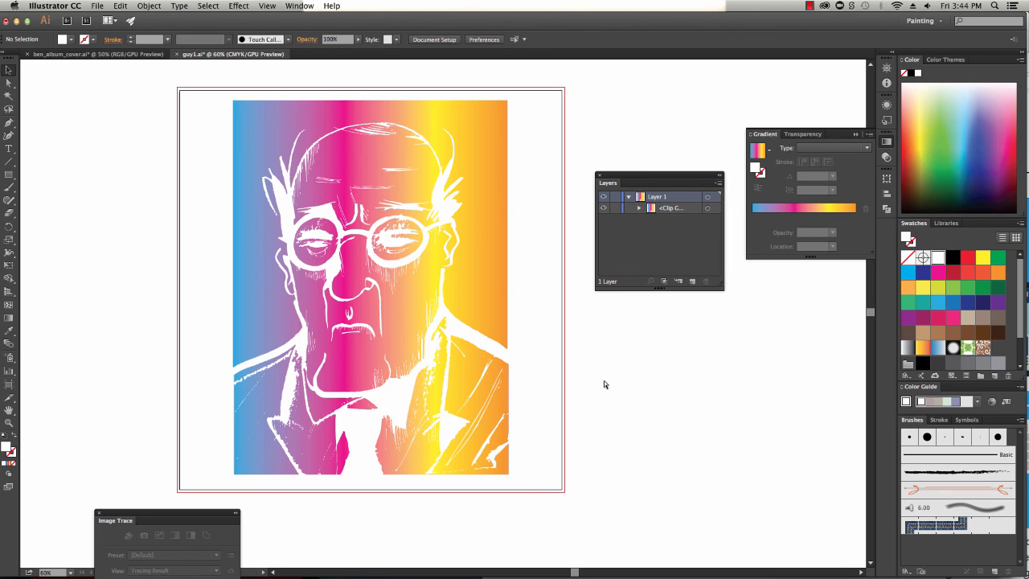
{"action": "key", "text": "ctrl+v"}
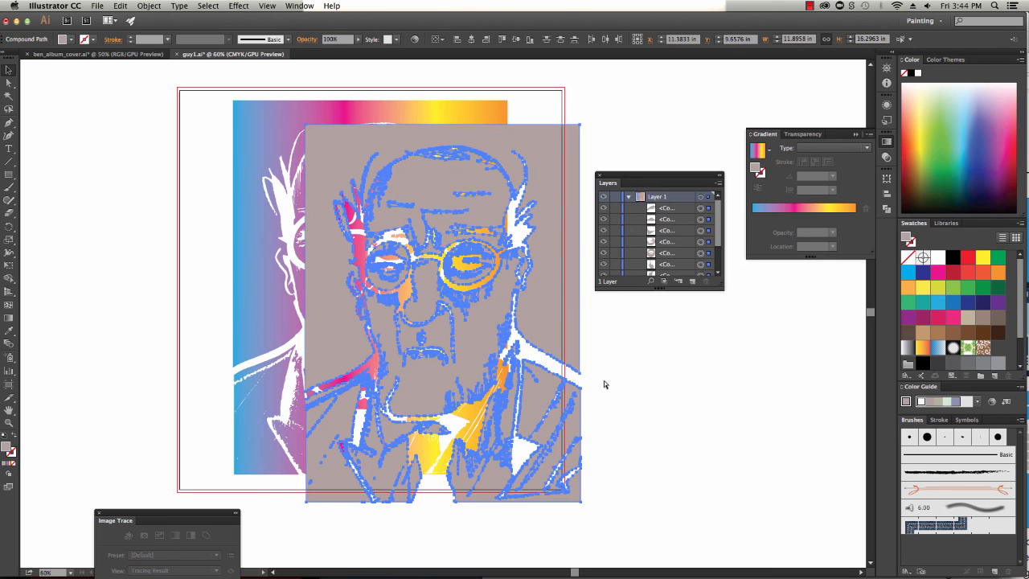
{"action": "key", "text": "ctrl+z"}
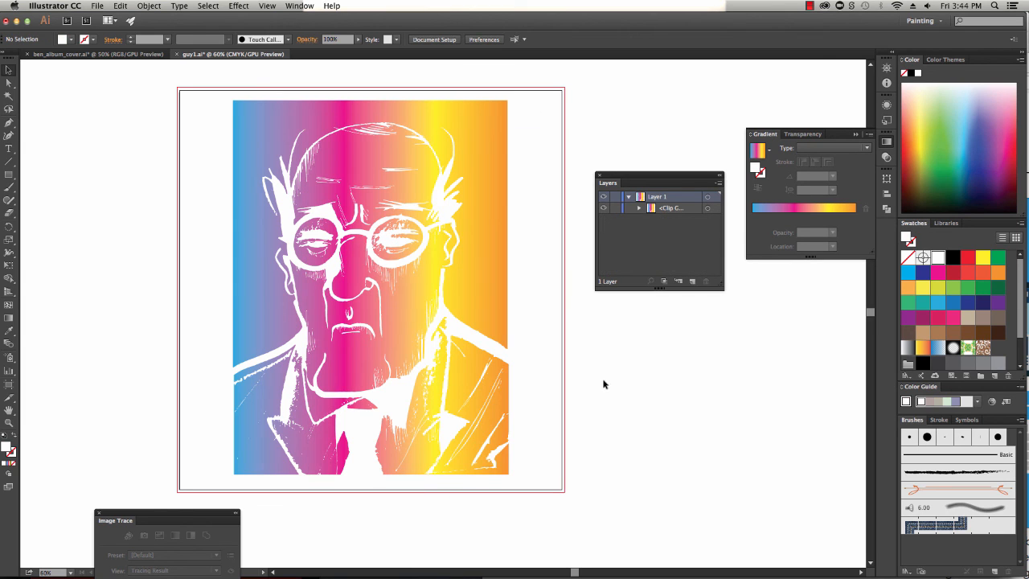
{"action": "left_click", "coordinate": [487, 271]}
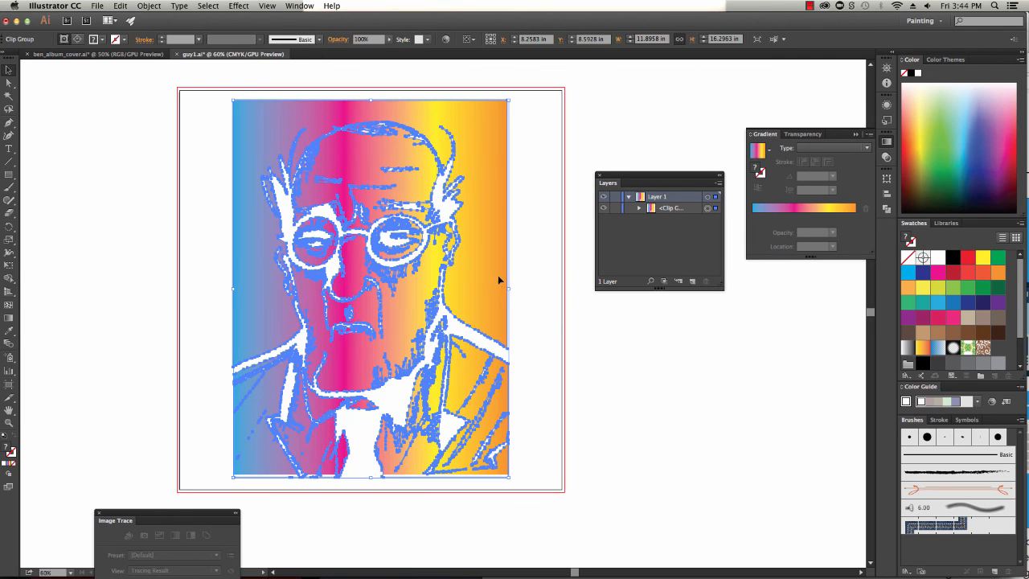
{"action": "left_click", "coordinate": [577, 334]}
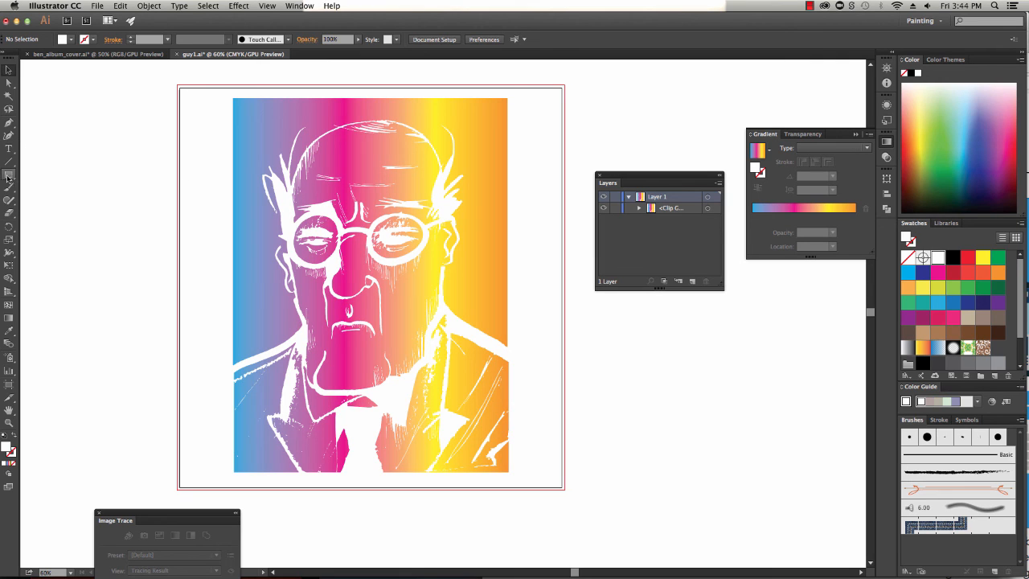
Draw a rectangle about 22 by 6.6 in across the face, send it to the back and fill it black
{"action": "mouse_move", "coordinate": [8, 177]}
{"action": "left_mouse_down"}
{"action": "mouse_move", "coordinate": [62, 179]}
{"action": "mouse_move", "coordinate": [560, 344]}
{"action": "mouse_move", "coordinate": [573, 324]}
{"action": "left_mouse_up"}
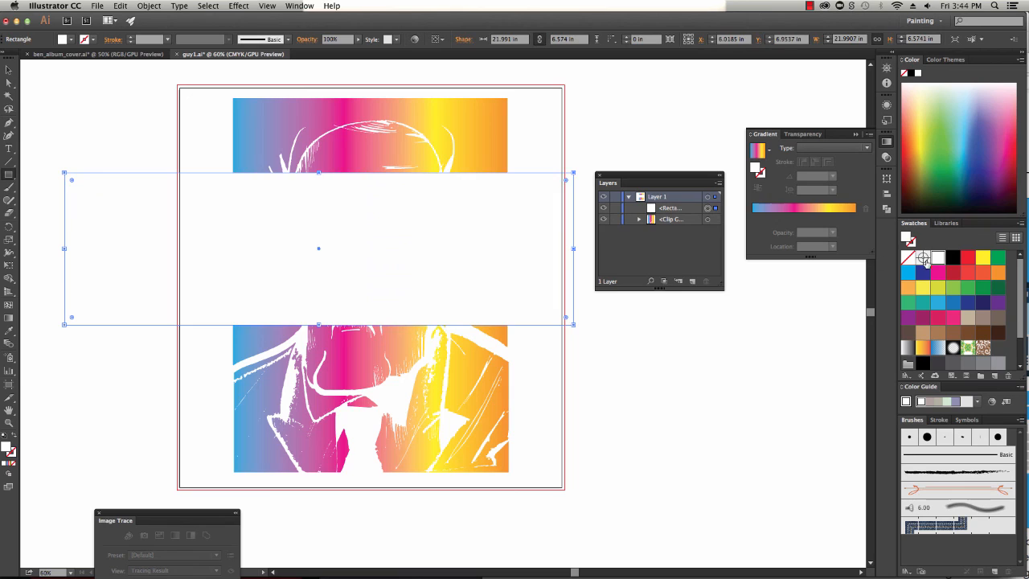
{"action": "left_click", "coordinate": [953, 272]}
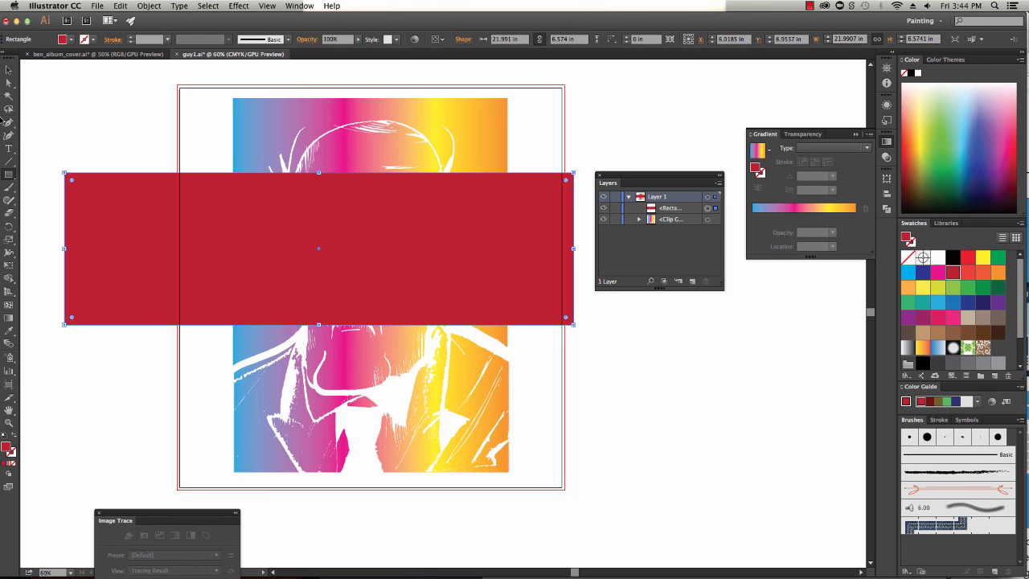
{"action": "key", "text": "shift+super+bracketleft"}
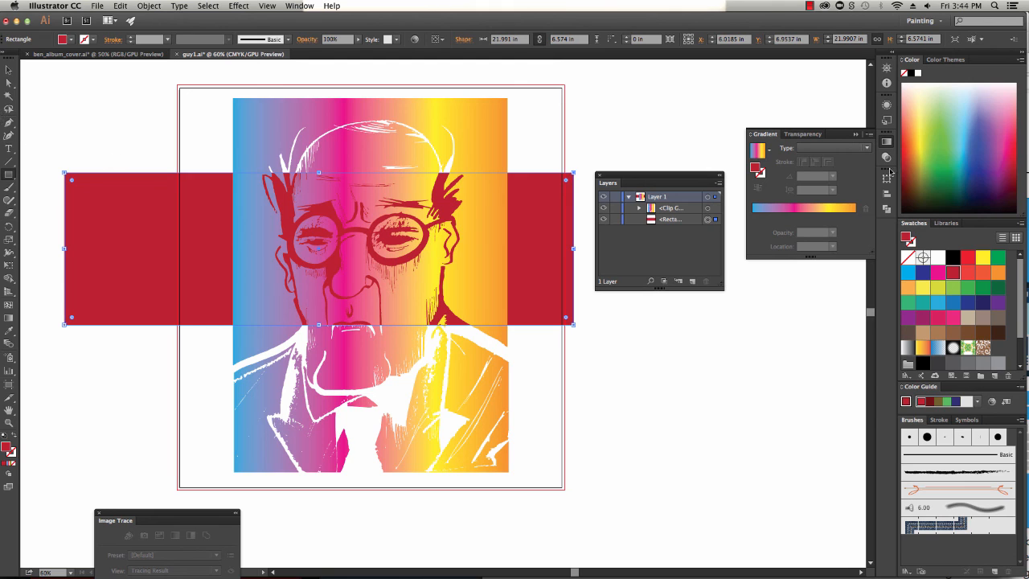
{"action": "left_click", "coordinate": [952, 258]}
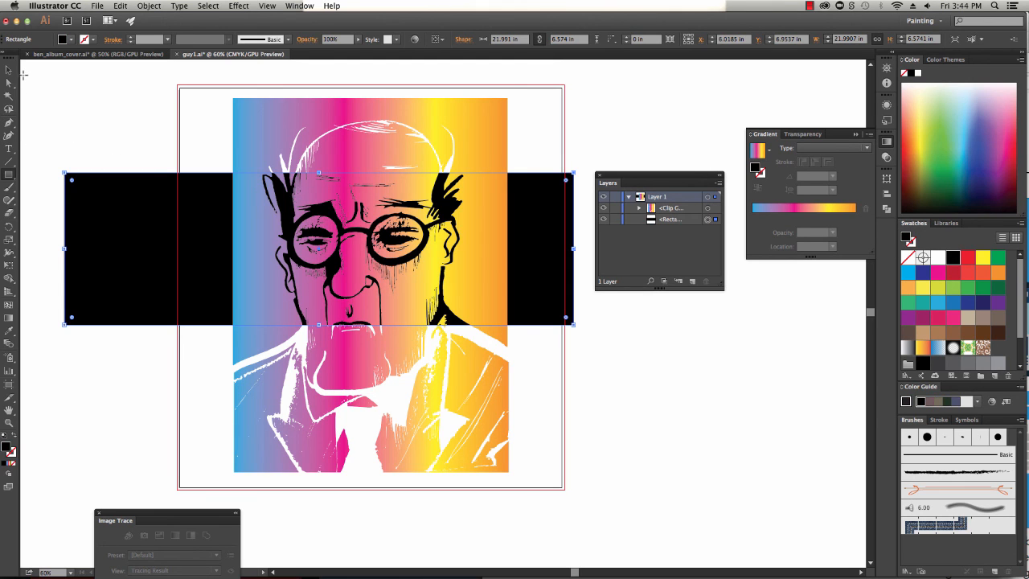
Move the black band upward so it sits behind the eyes and forehead
{"action": "left_click", "coordinate": [17, 71]}
{"action": "left_click_drag", "start_coordinate": [548, 309], "coordinate": [555, 247]}
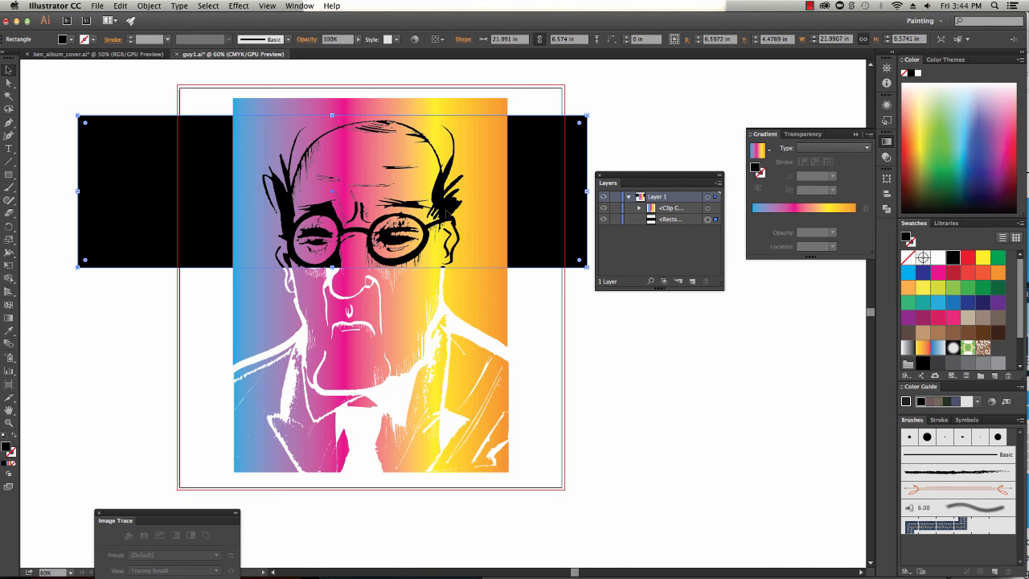
{"action": "mouse_move", "coordinate": [538, 211]}
{"action": "left_mouse_down"}
{"action": "mouse_move", "coordinate": [544, 432]}
{"action": "mouse_move", "coordinate": [540, 196]}
{"action": "left_mouse_up"}
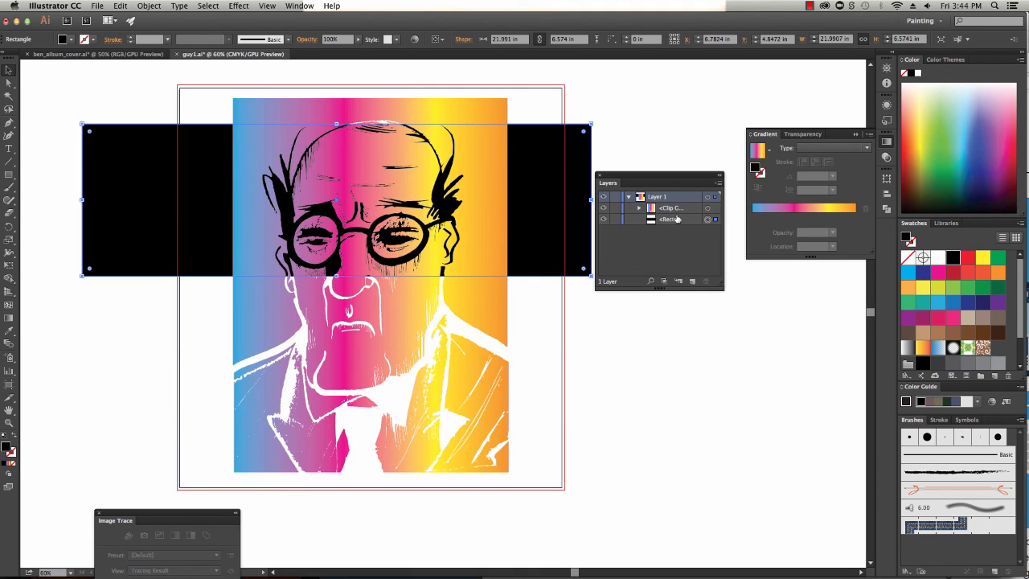
Fill the band with the blue-magenta-yellow-orange linear gradient
{"action": "left_click", "coordinate": [816, 210]}
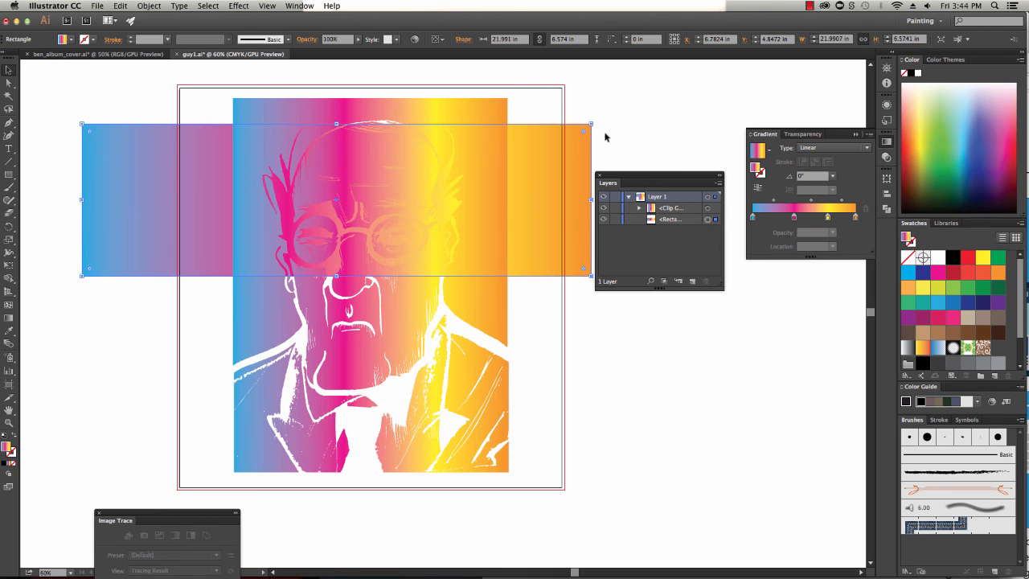
{"action": "left_click", "coordinate": [619, 152]}
{"action": "left_click", "coordinate": [529, 208]}
Reverse the band's gradient to 180° and trim both ends so the band is about 15.3 in wide
{"action": "left_click_drag", "start_coordinate": [81, 199], "coordinate": [158, 199]}
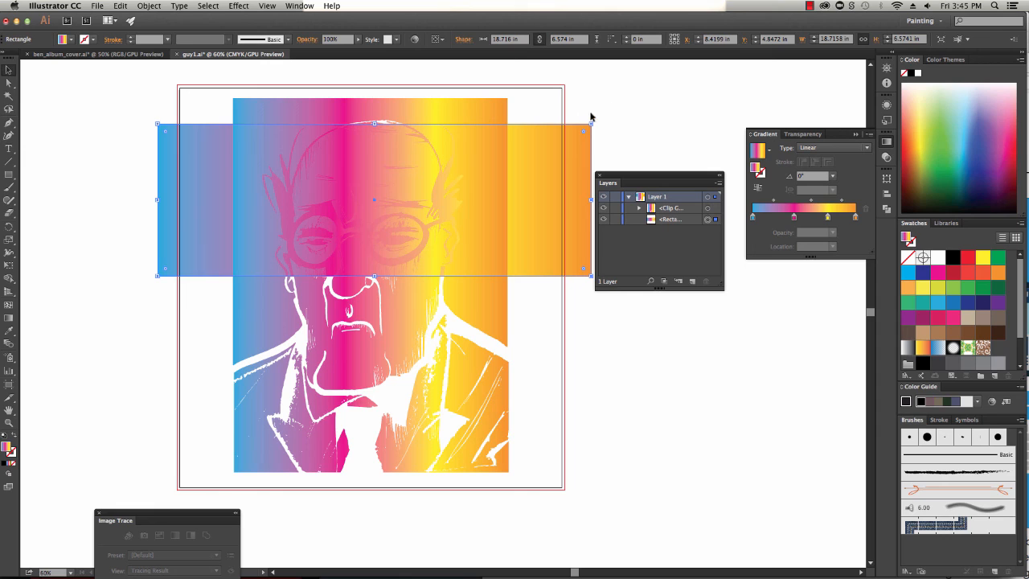
{"action": "left_click_drag", "start_coordinate": [594, 118], "coordinate": [105, 367]}
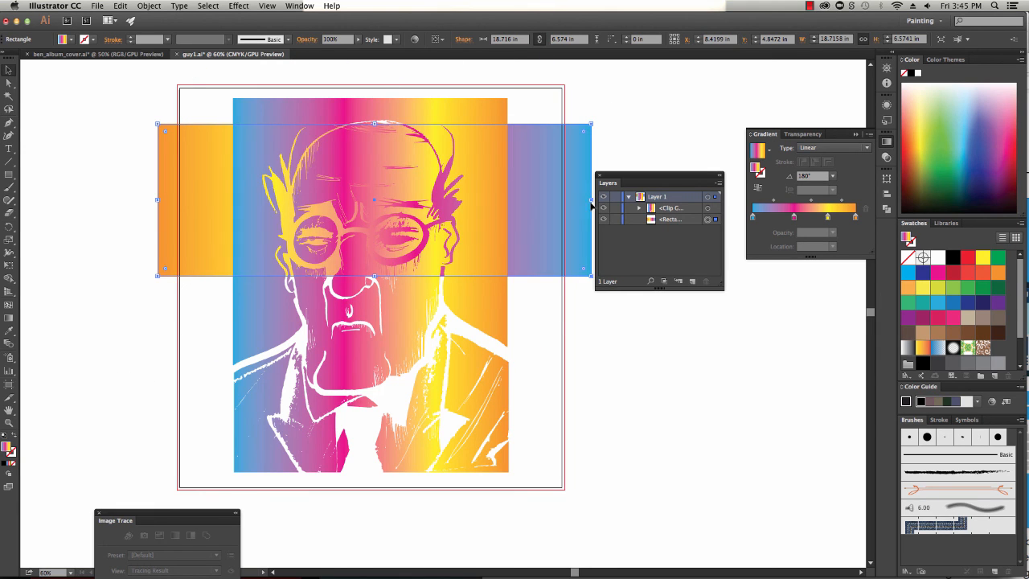
{"action": "left_click_drag", "start_coordinate": [592, 206], "coordinate": [511, 198]}
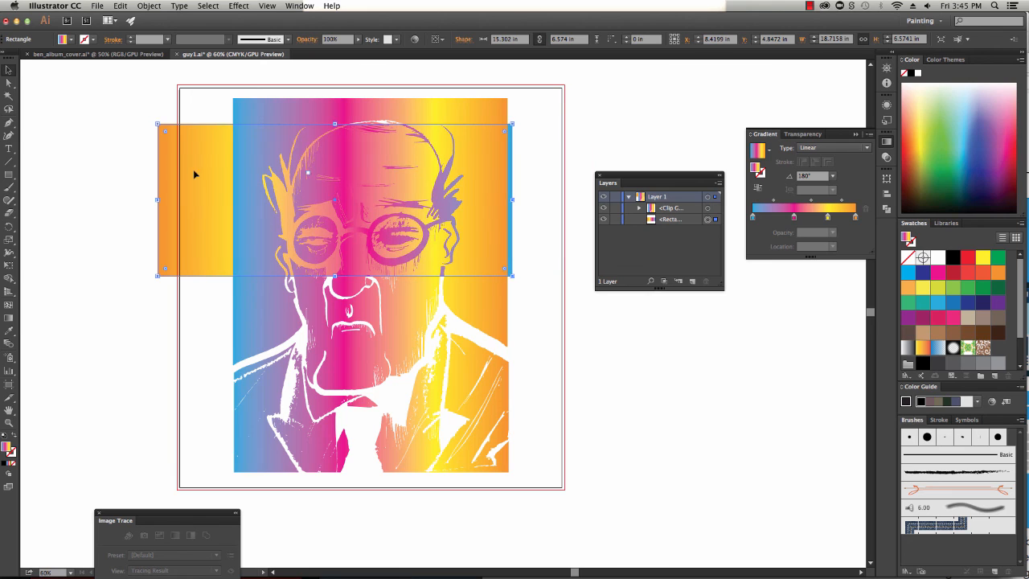
Resize the gradient band so it covers the whole portrait, about 12 by 16 in
{"action": "left_click_drag", "start_coordinate": [157, 199], "coordinate": [233, 200]}
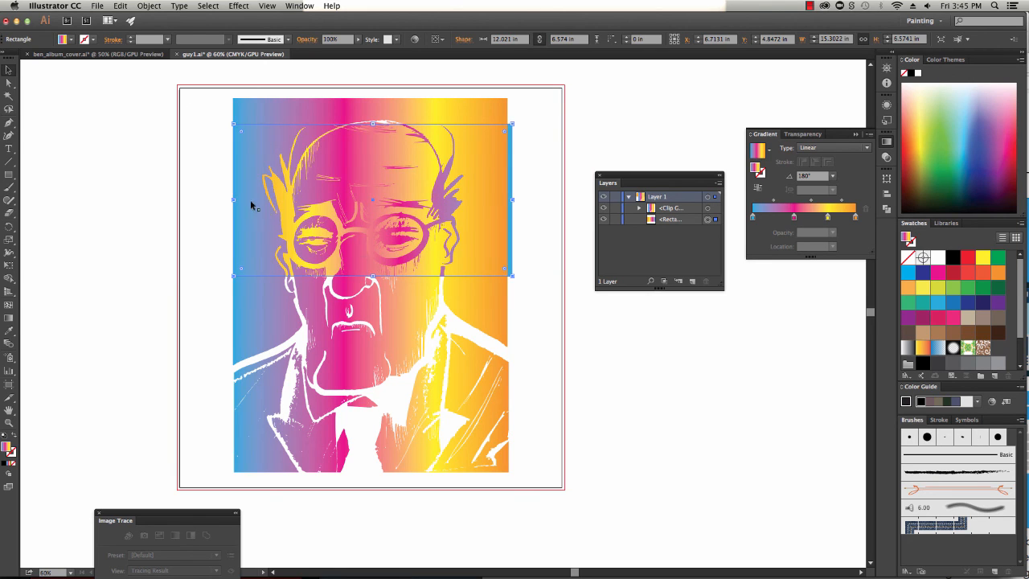
{"action": "left_click_drag", "start_coordinate": [373, 276], "coordinate": [372, 472]}
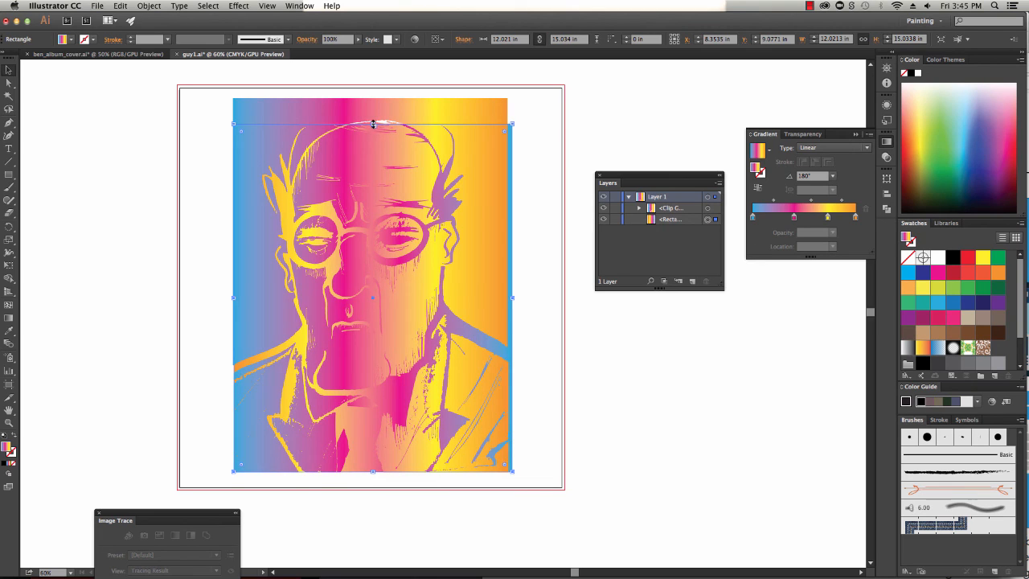
{"action": "left_click_drag", "start_coordinate": [372, 123], "coordinate": [373, 102]}
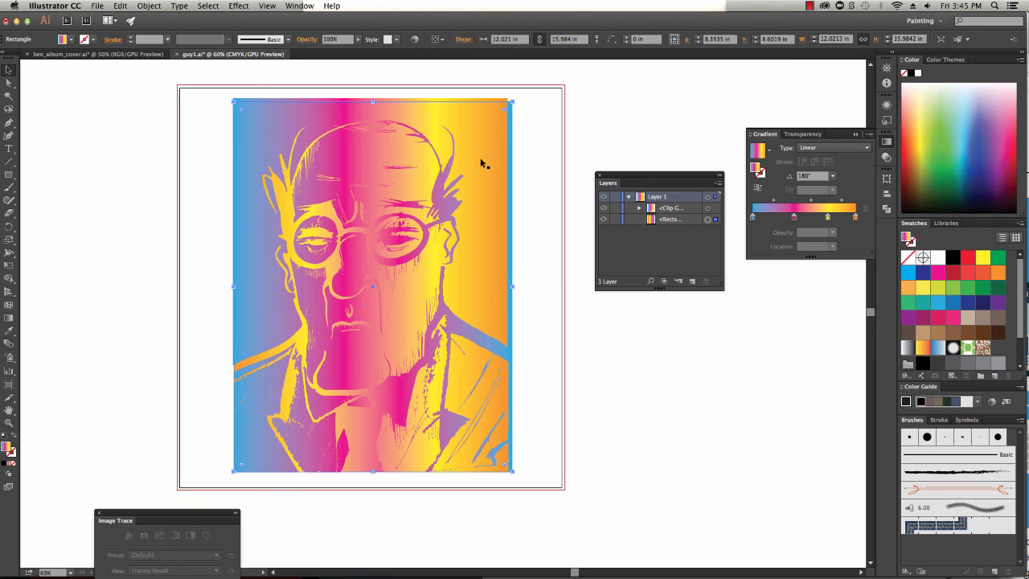
{"action": "mouse_move", "coordinate": [511, 304]}
{"action": "left_mouse_down"}
{"action": "mouse_move", "coordinate": [539, 305]}
{"action": "mouse_move", "coordinate": [513, 311]}
{"action": "left_mouse_up"}
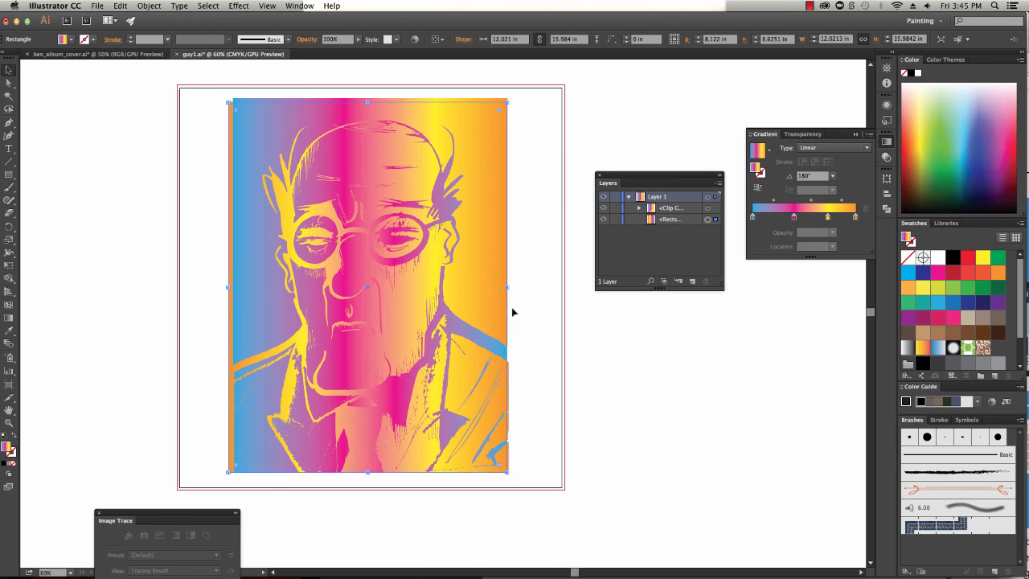
Delete the gradient rectangle and save the document as guy1mask_rainbow.ai with default Illustrator options
{"action": "left_click_drag", "start_coordinate": [230, 319], "coordinate": [735, 388]}
{"action": "key", "text": "Delete"}
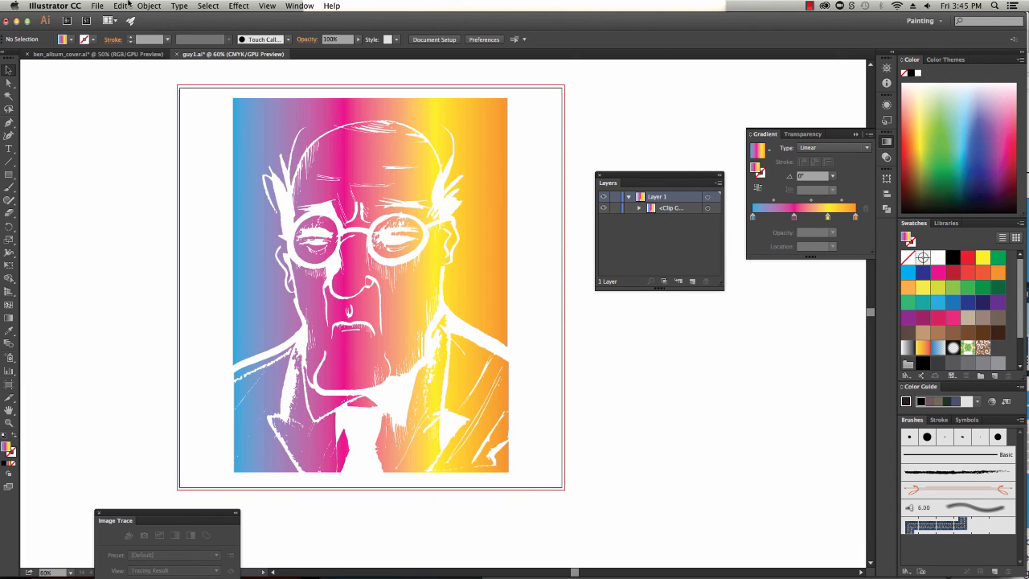
{"action": "left_click", "coordinate": [97, 6]}
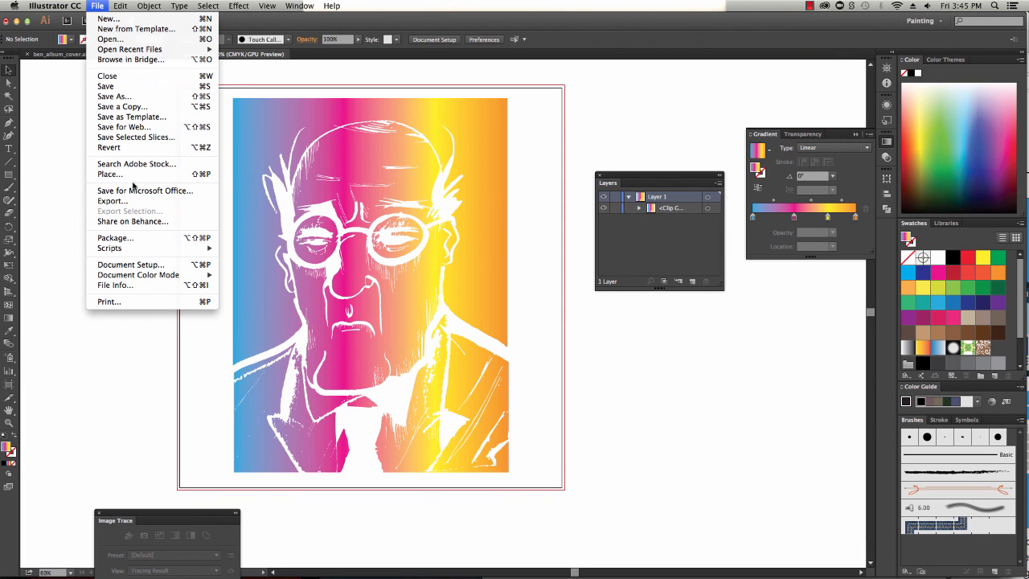
{"action": "left_click", "coordinate": [129, 96]}
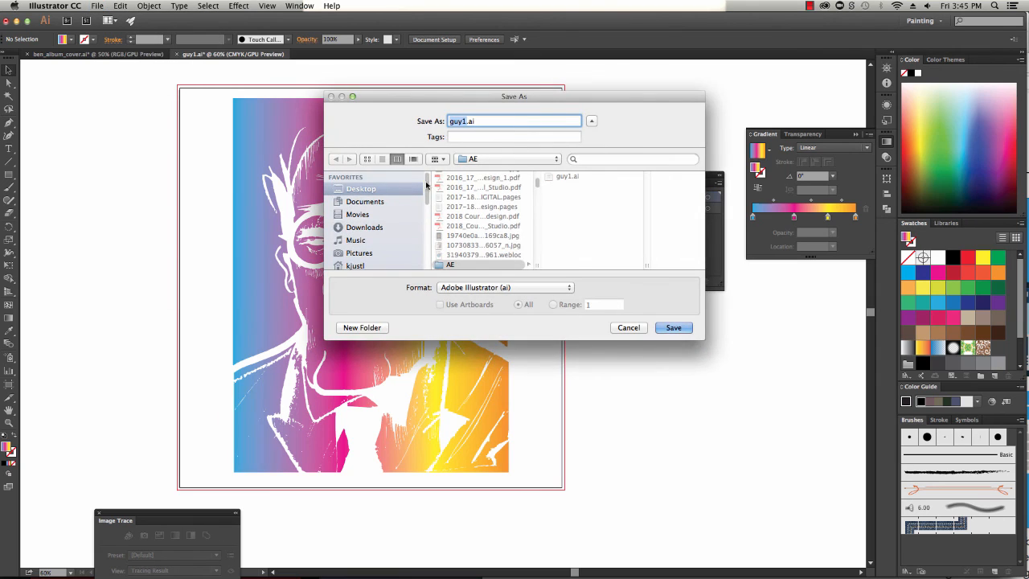
{"action": "left_click", "coordinate": [463, 121]}
{"action": "type", "text": "mask"}
{"action": "left_click", "coordinate": [484, 120]}
{"action": "type", "text": "_rainbow"}
{"action": "left_click", "coordinate": [675, 328]}
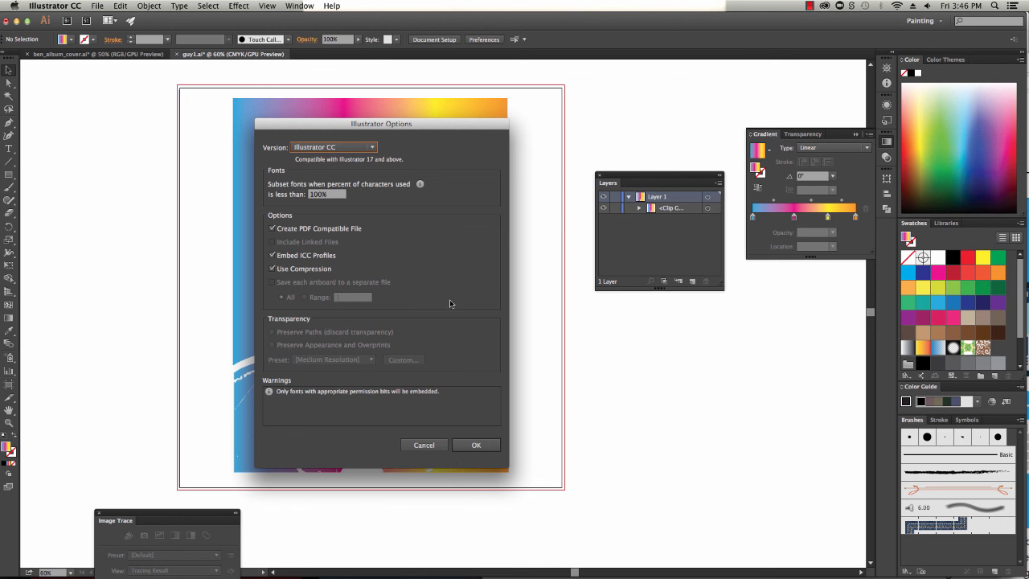
{"action": "left_click", "coordinate": [471, 447]}
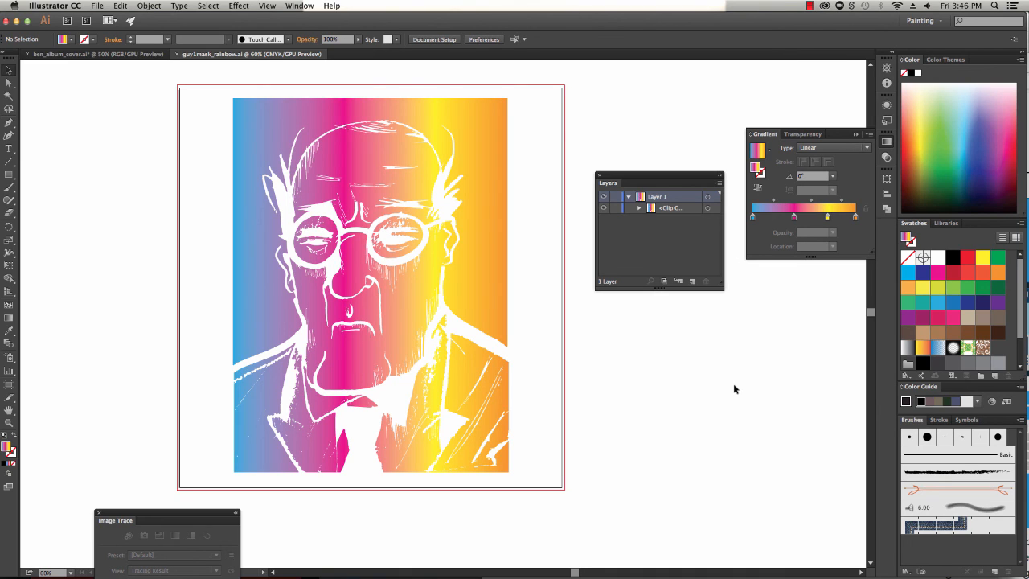
Restore the deleted gradient rectangle and delete the clipped portrait group instead
{"action": "key", "text": "super+z"}
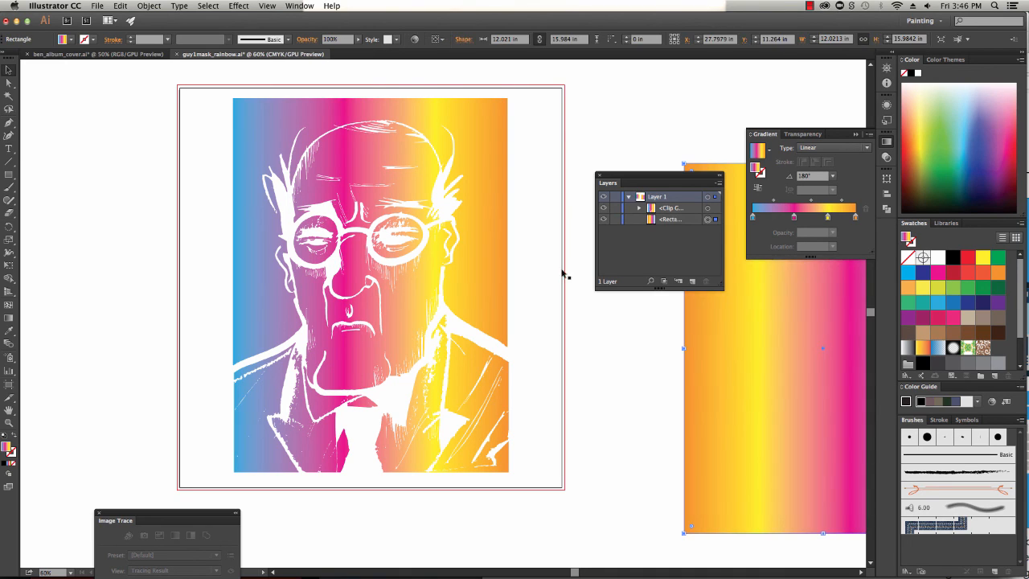
{"action": "left_click_drag", "start_coordinate": [204, 87], "coordinate": [567, 523]}
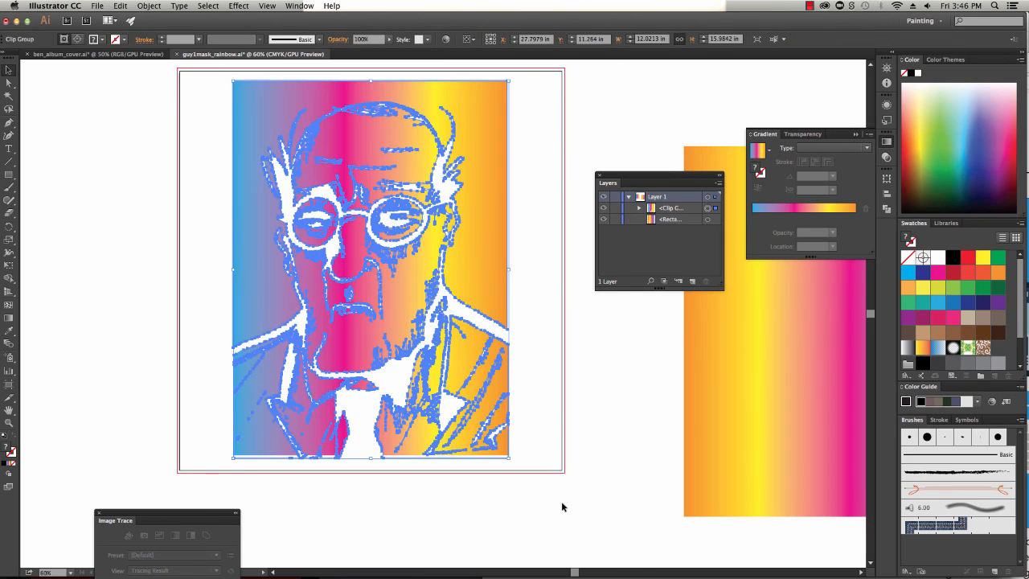
{"action": "key", "text": "Delete"}
Move the gradient rectangle back onto the artboard and save the document as rainbow.ai
{"action": "left_click_drag", "start_coordinate": [759, 477], "coordinate": [345, 402]}
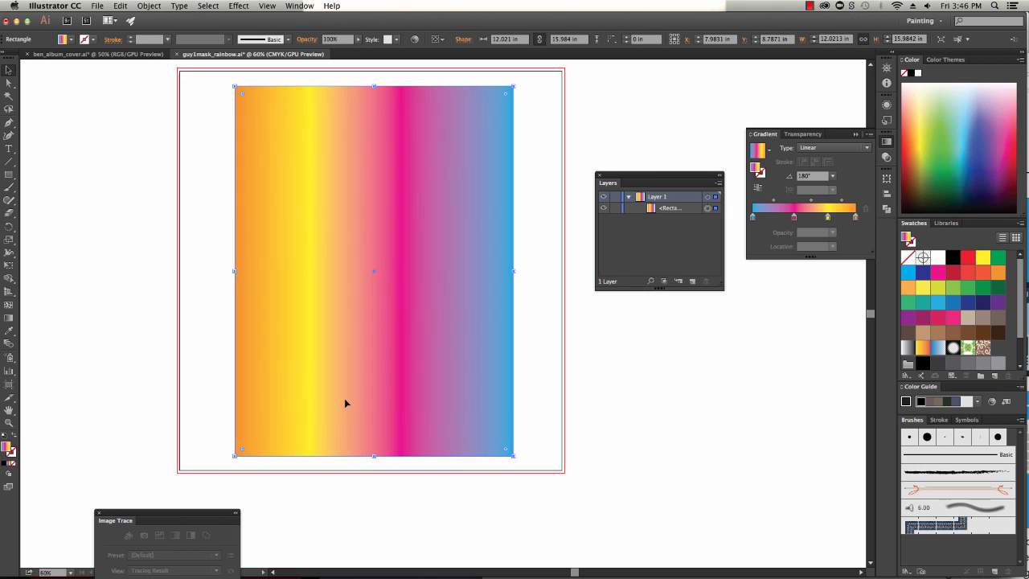
{"action": "left_click", "coordinate": [613, 506]}
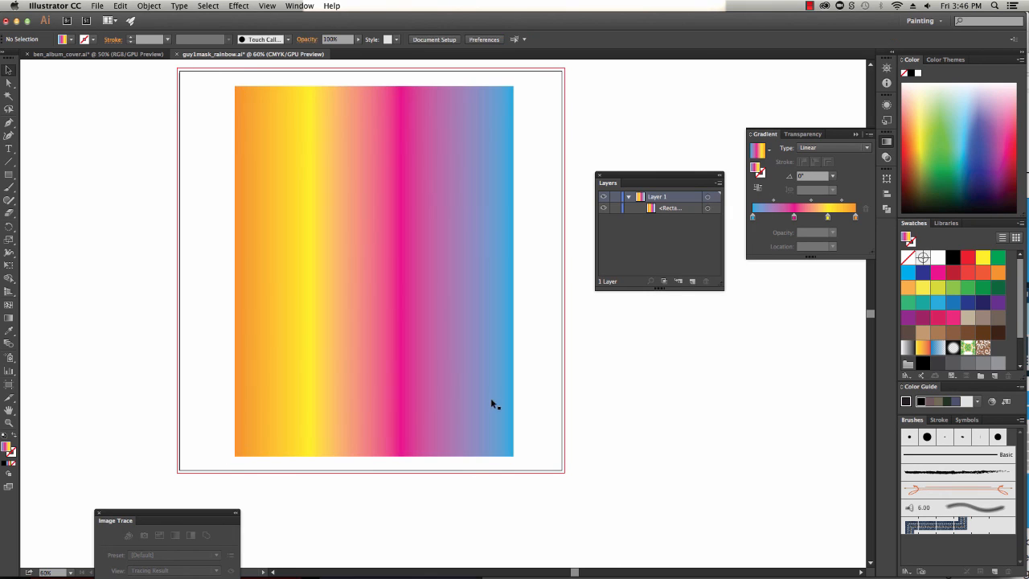
{"action": "left_click", "coordinate": [102, 6]}
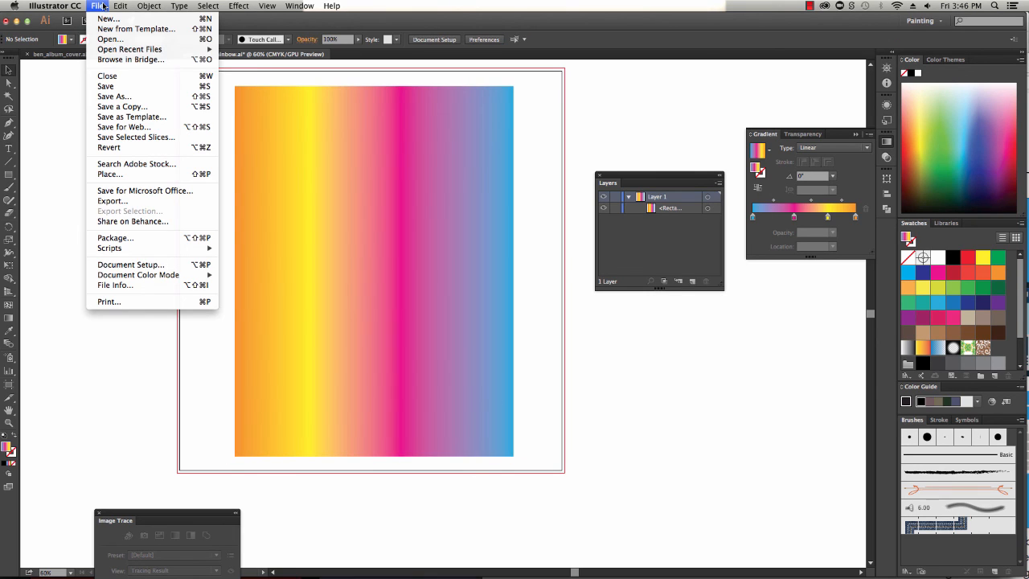
{"action": "left_click", "coordinate": [119, 97]}
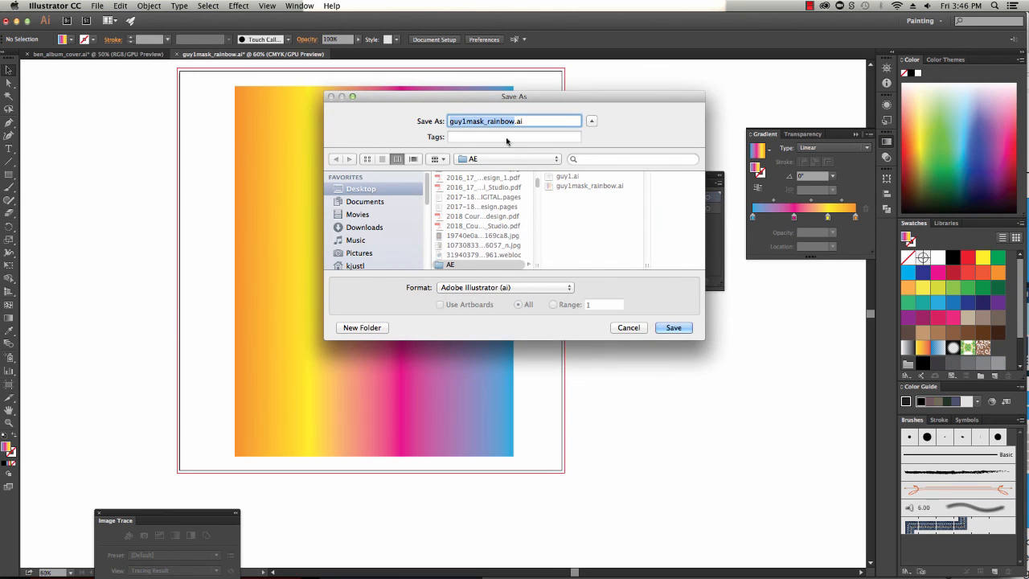
{"action": "left_click", "coordinate": [482, 122]}
{"action": "left_click_drag", "start_coordinate": [483, 122], "coordinate": [447, 122]}
{"action": "left_click", "coordinate": [673, 327]}
{"action": "left_click", "coordinate": [474, 445]}
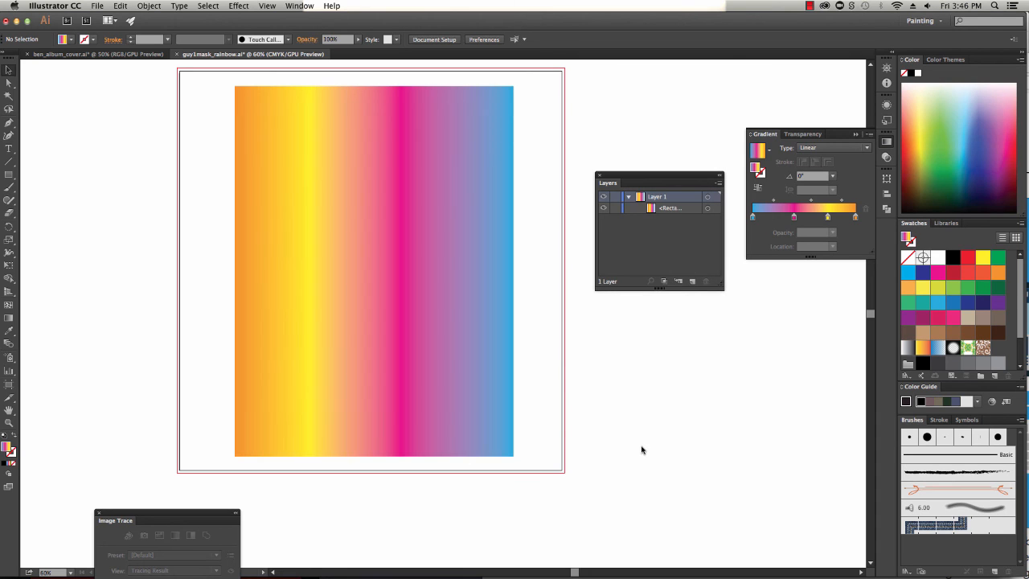
Switch to After Effects and close its start screen
{"action": "mouse_move", "coordinate": [684, 567]}
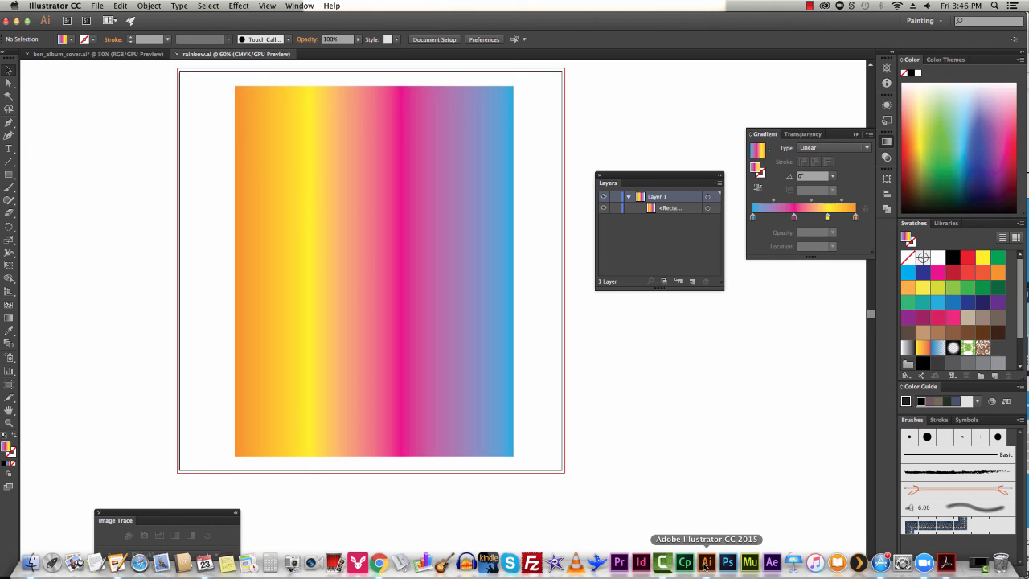
{"action": "left_click", "coordinate": [772, 563]}
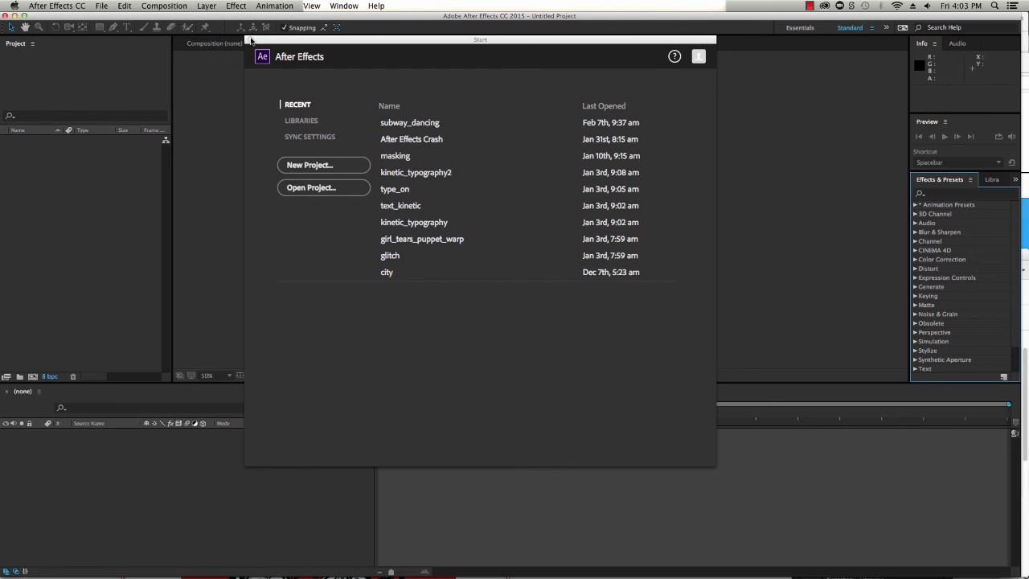
{"action": "left_click", "coordinate": [249, 39]}
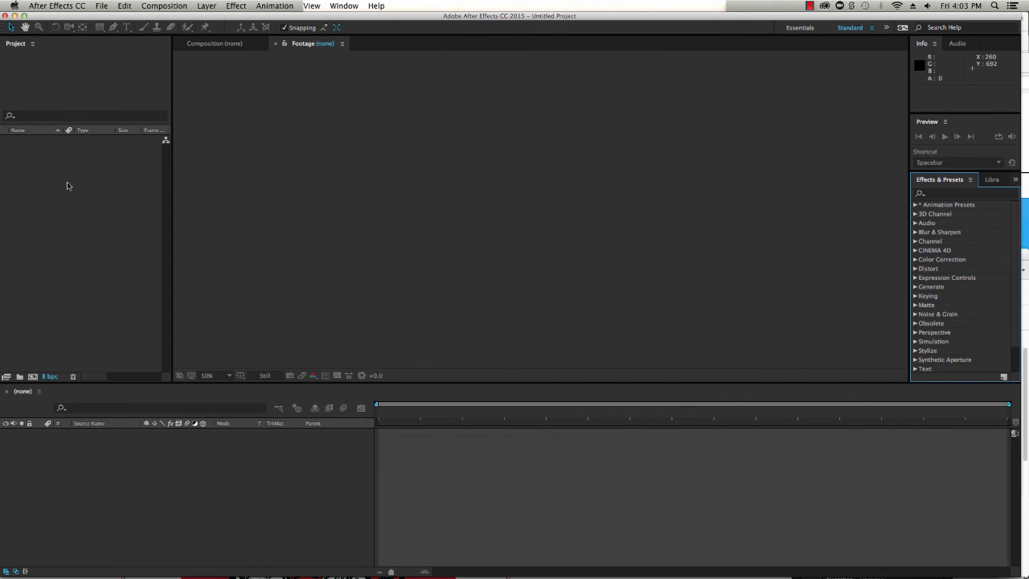
Import rainbow.ai, guy1mask_rainbow.ai and guy1.ai from the AE folder on the Desktop into the project
{"action": "left_click", "coordinate": [68, 186]}
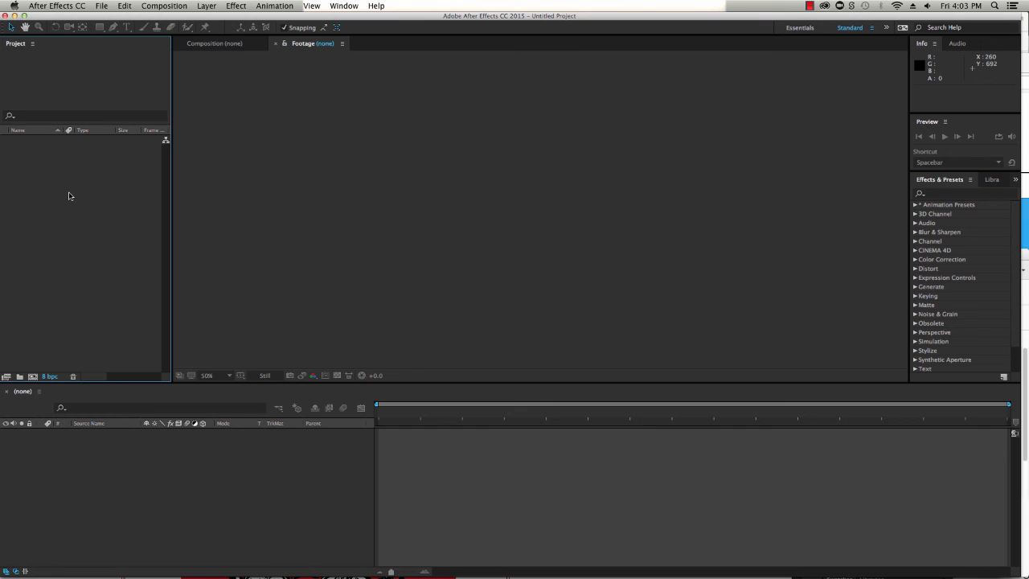
{"action": "double_click", "coordinate": [68, 196]}
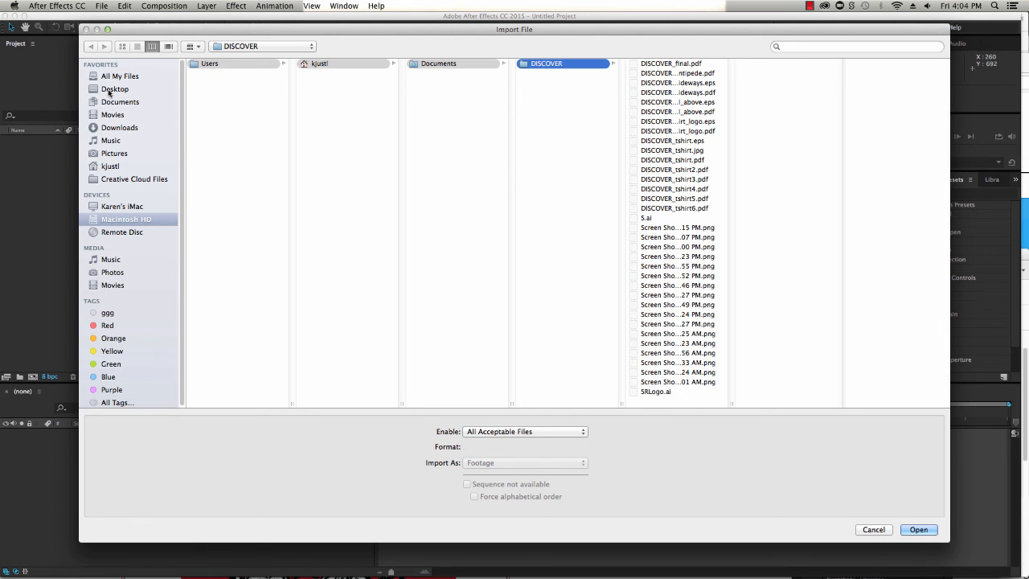
{"action": "left_click", "coordinate": [108, 91]}
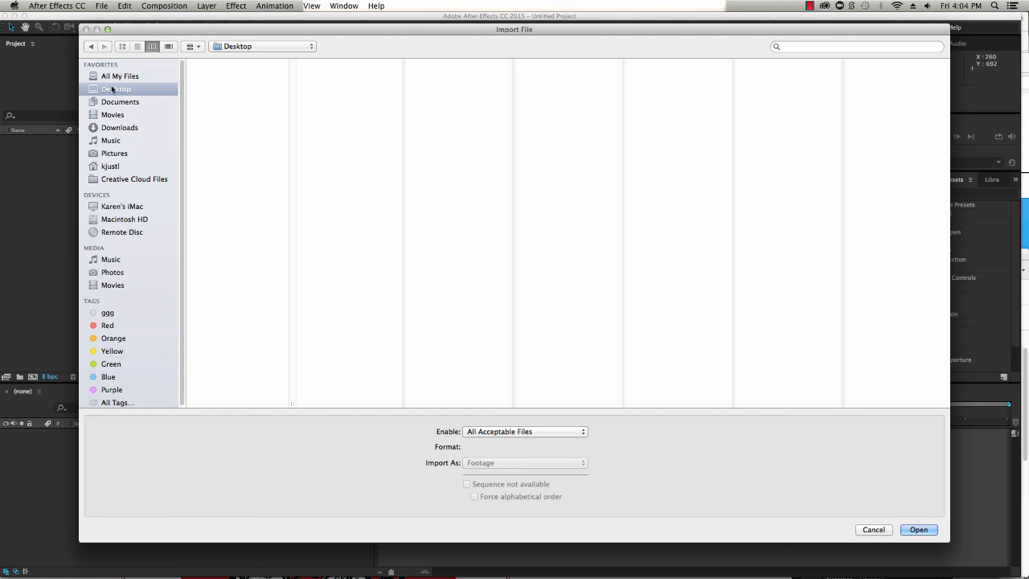
{"action": "left_click", "coordinate": [137, 48]}
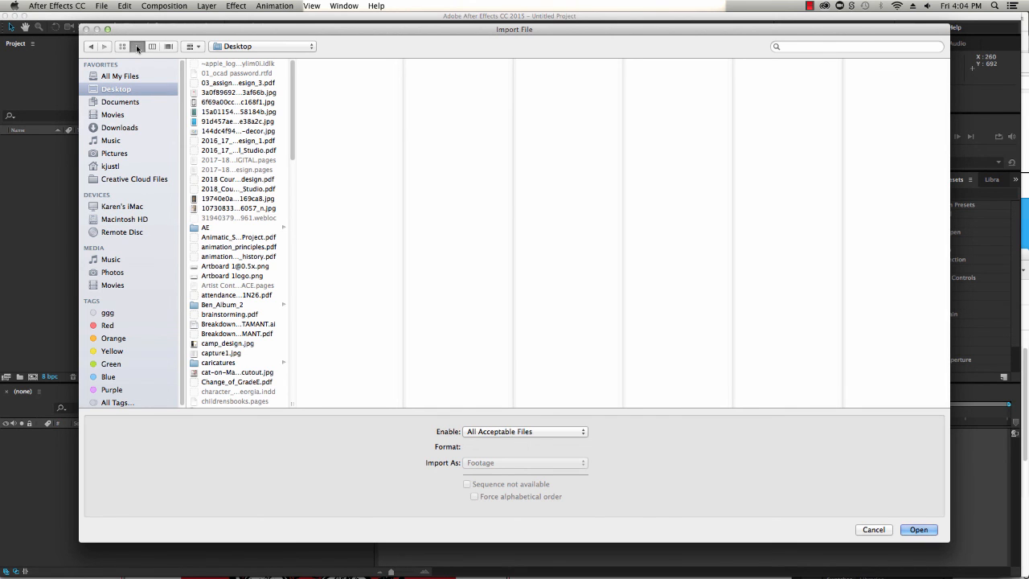
{"action": "left_click", "coordinate": [136, 48]}
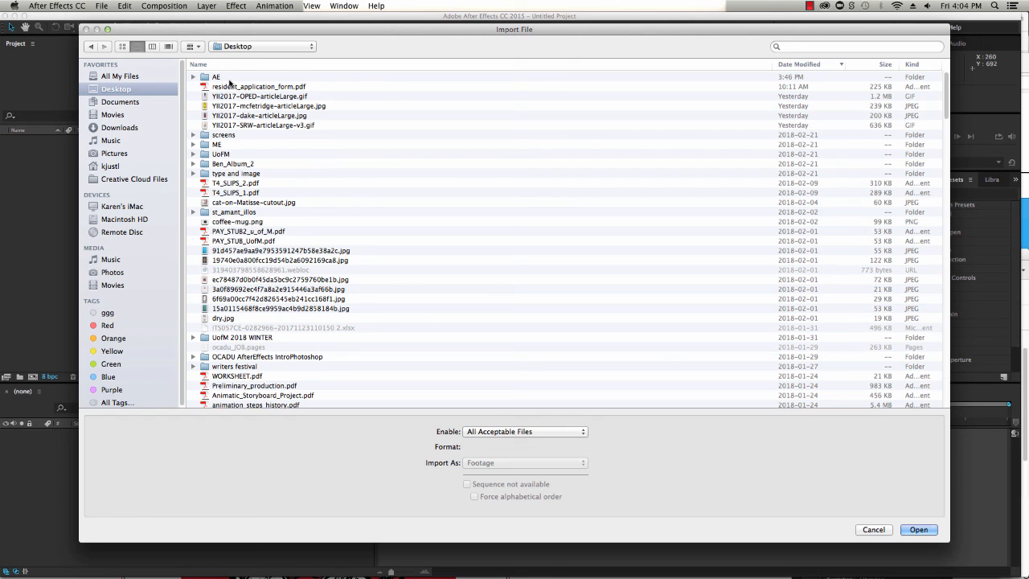
{"action": "double_click", "coordinate": [217, 79]}
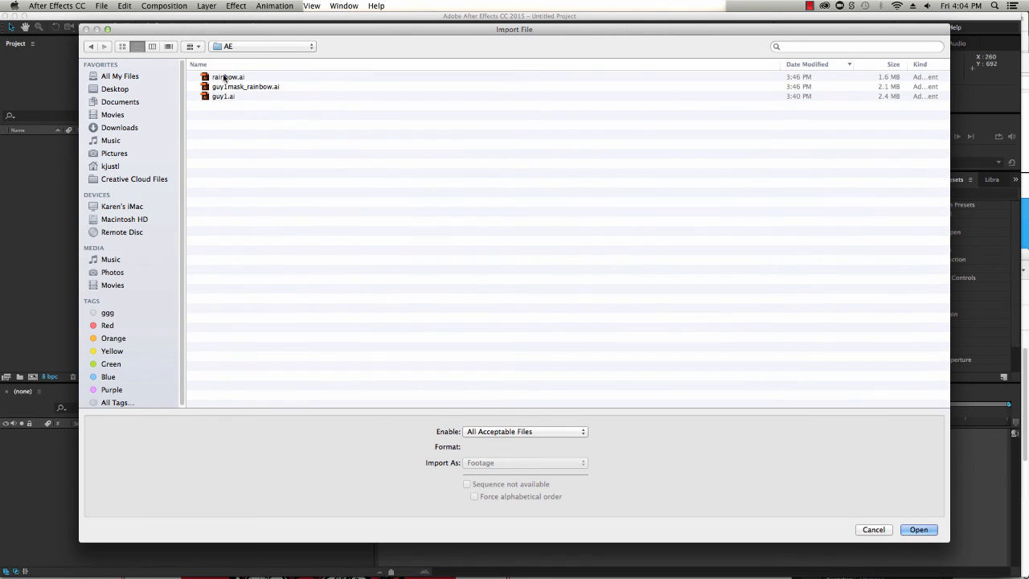
{"action": "left_click", "coordinate": [224, 79]}
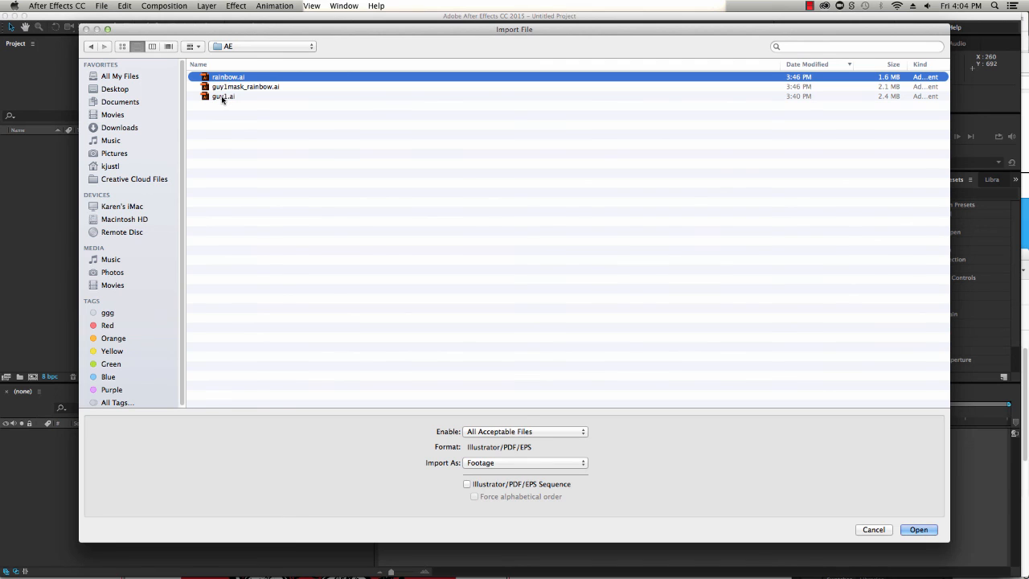
{"action": "left_click", "coordinate": [224, 98], "text": "shift"}
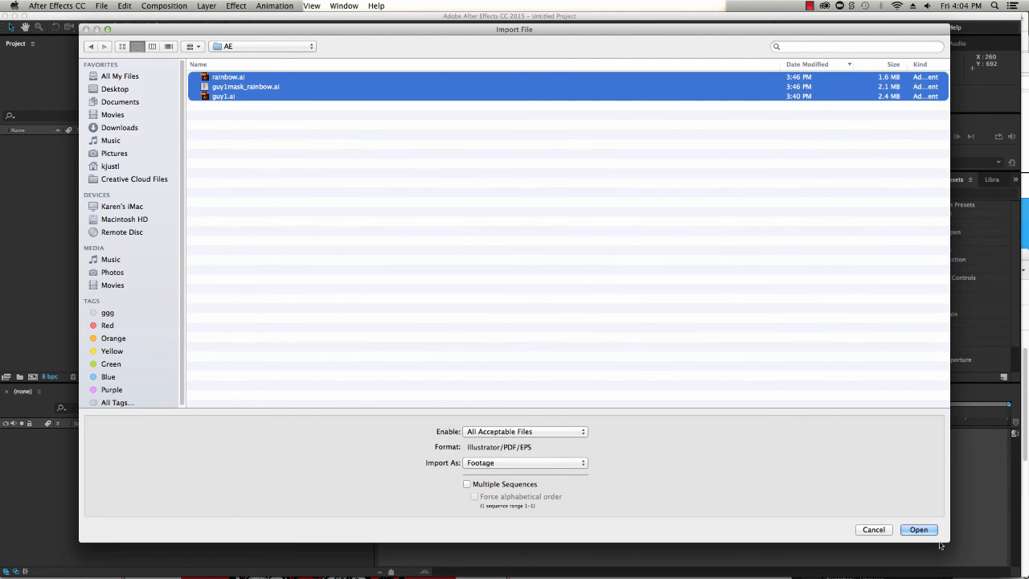
{"action": "left_click", "coordinate": [918, 530]}
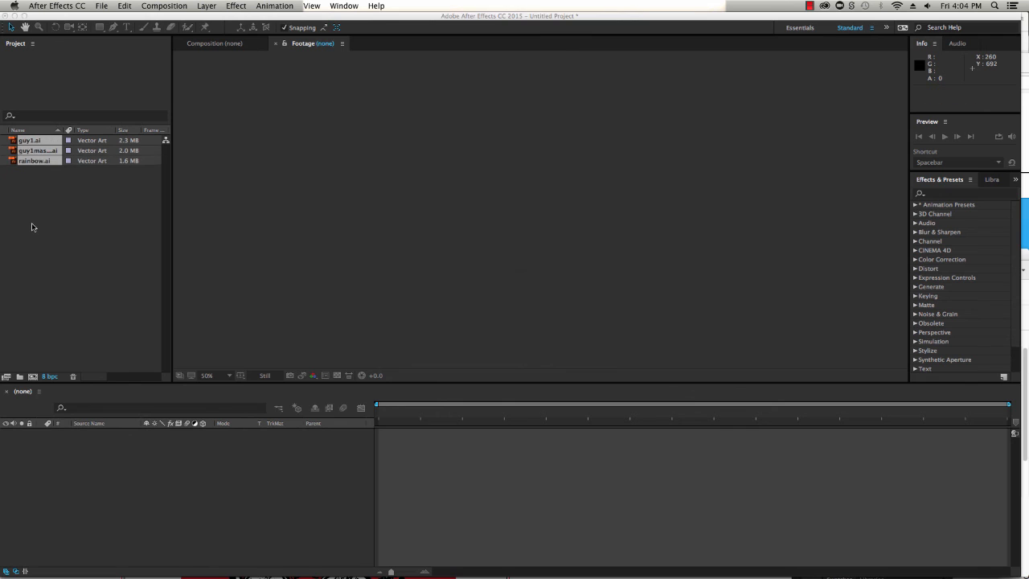
{"action": "double_click", "coordinate": [32, 228]}
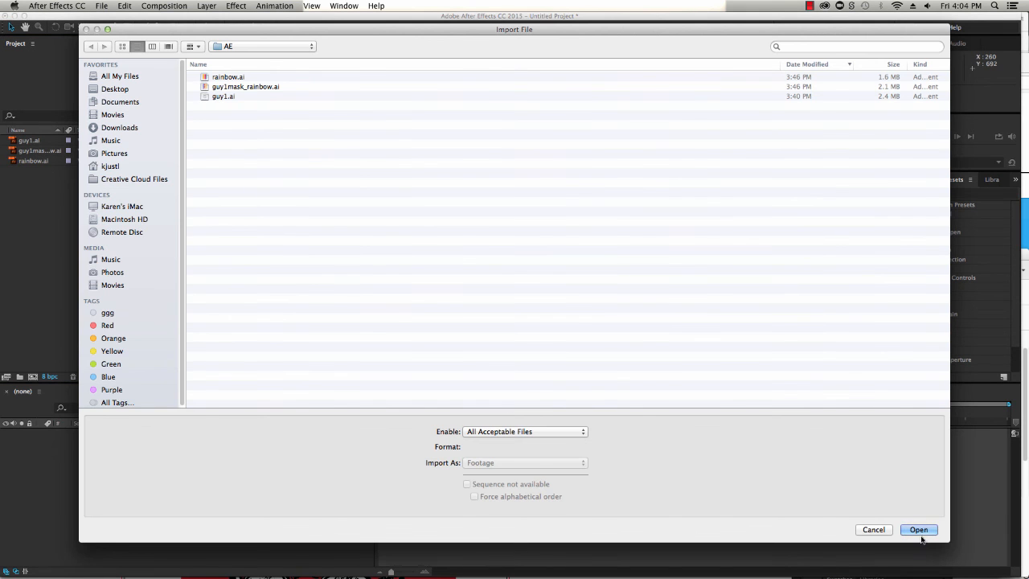
{"action": "left_click", "coordinate": [878, 531]}
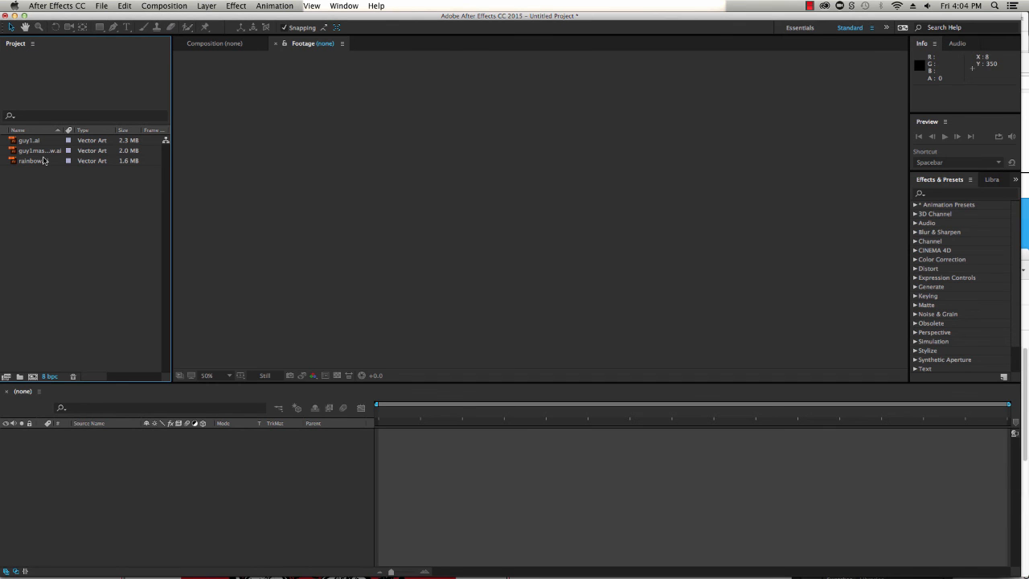
{"action": "left_click", "coordinate": [129, 495]}
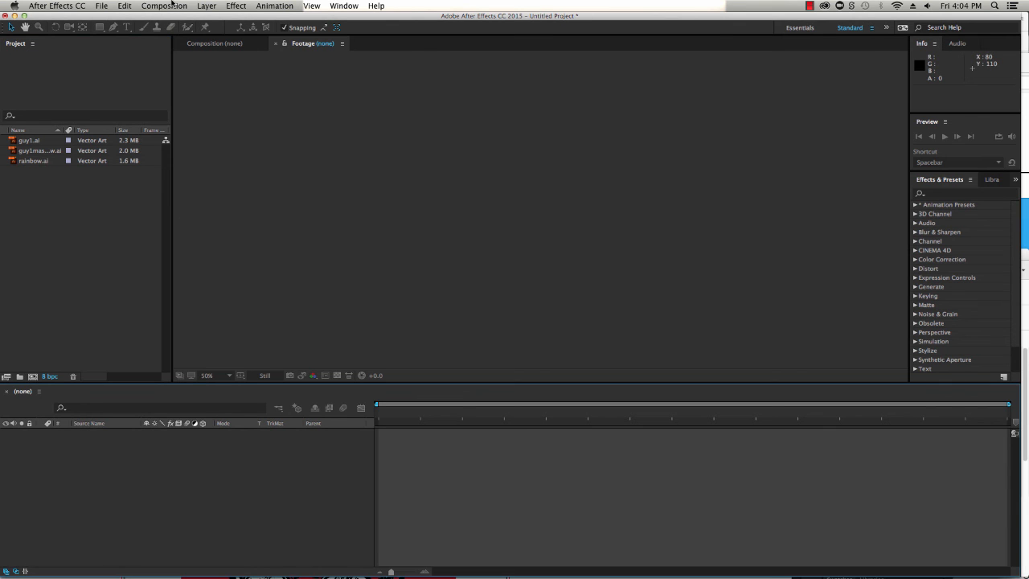
Create a new HDV 1080 29.97 composition with its background colour set to black
{"action": "left_click", "coordinate": [171, 6]}
{"action": "left_click", "coordinate": [179, 18]}
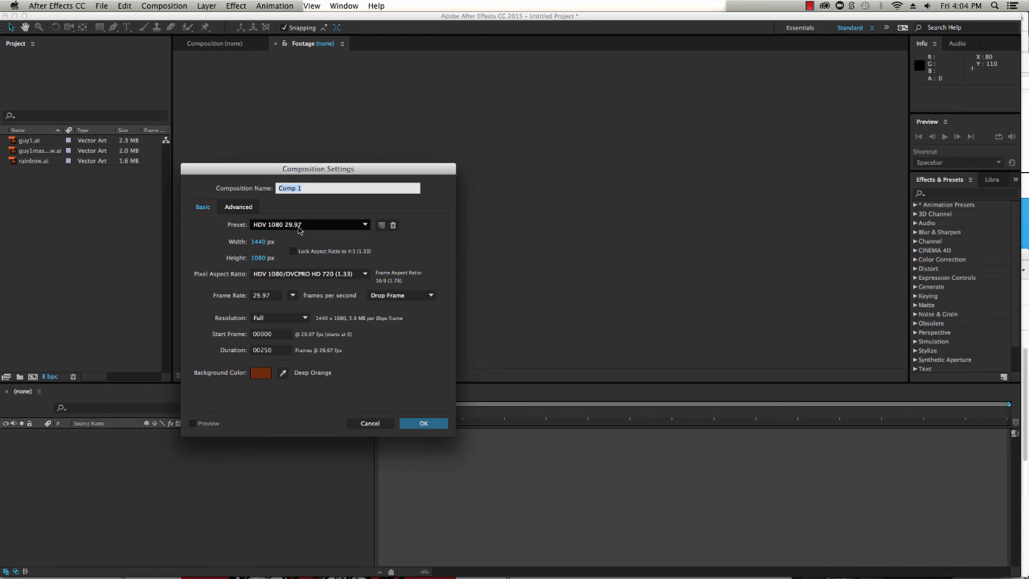
{"action": "left_click", "coordinate": [257, 375]}
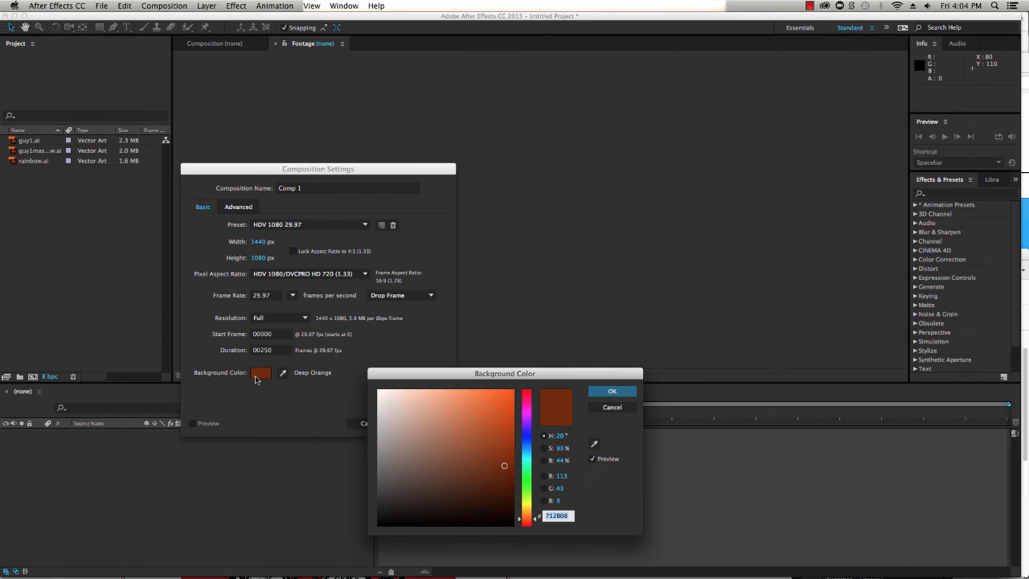
{"action": "left_click", "coordinate": [506, 522]}
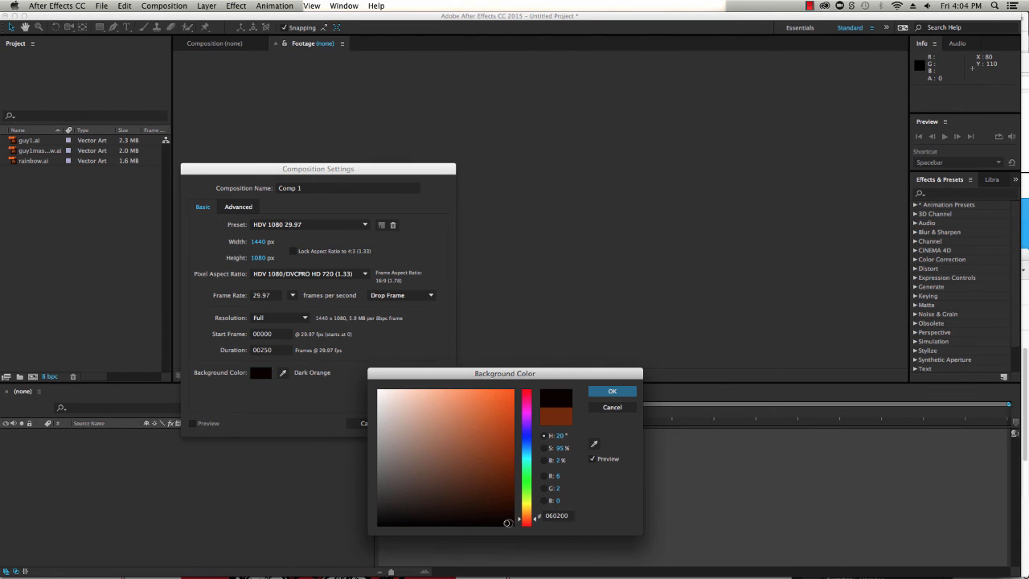
{"action": "left_click_drag", "start_coordinate": [506, 523], "coordinate": [515, 527]}
{"action": "left_click", "coordinate": [610, 391]}
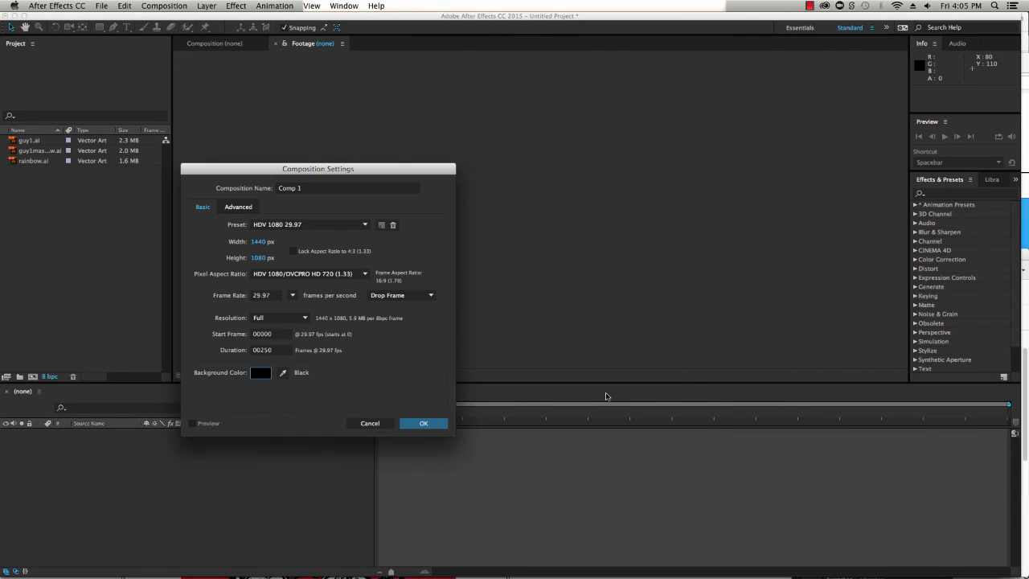
{"action": "left_click", "coordinate": [422, 425]}
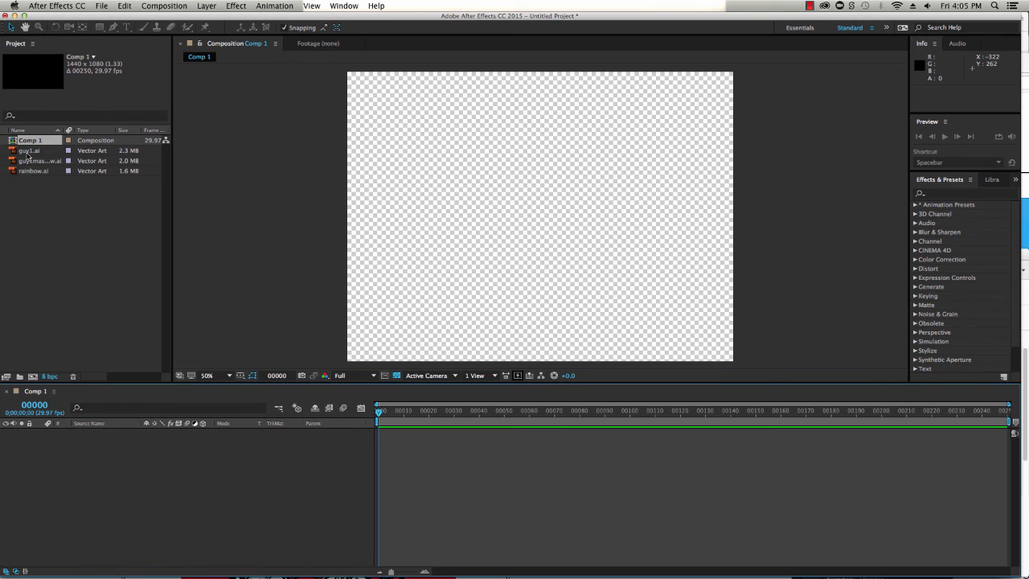
Add rainbow.ai to the new composition as its first layer
{"action": "left_click", "coordinate": [32, 171]}
{"action": "left_click_drag", "start_coordinate": [60, 346], "coordinate": [82, 443]}
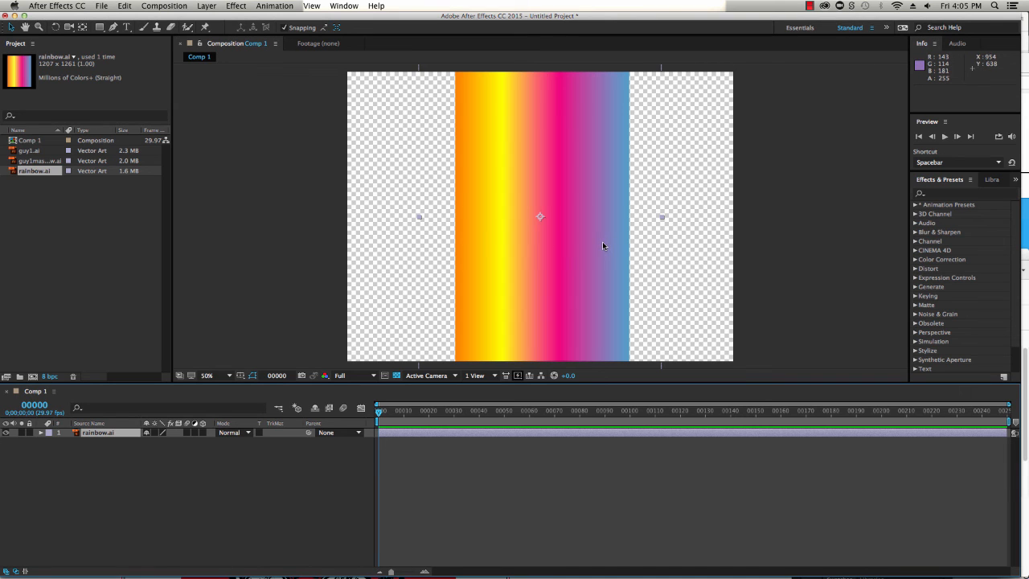
Add guy1mask_rainbow.ai to the composition above the rainbow layer
{"action": "left_click", "coordinate": [42, 161]}
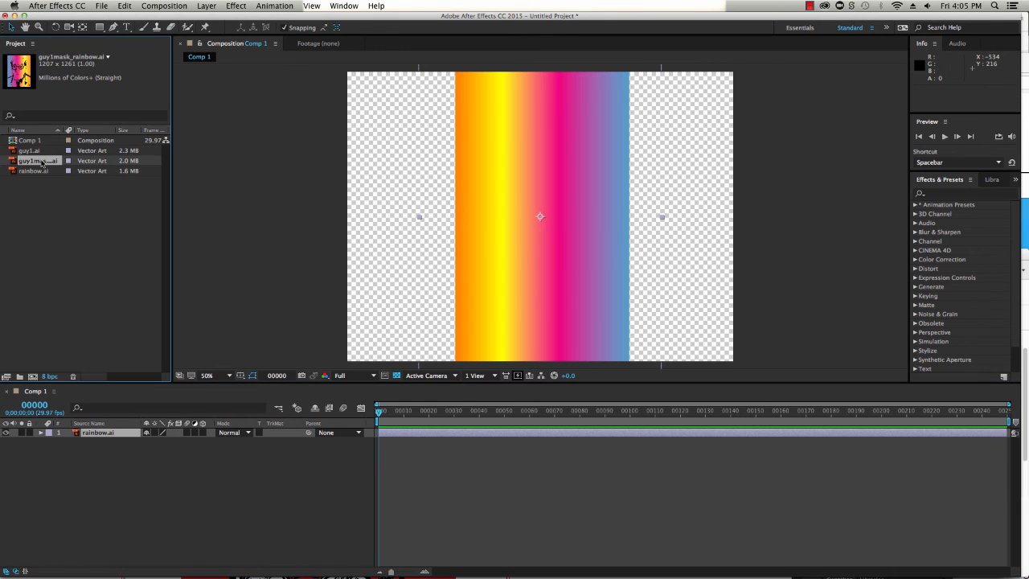
{"action": "left_click_drag", "start_coordinate": [42, 161], "coordinate": [94, 426]}
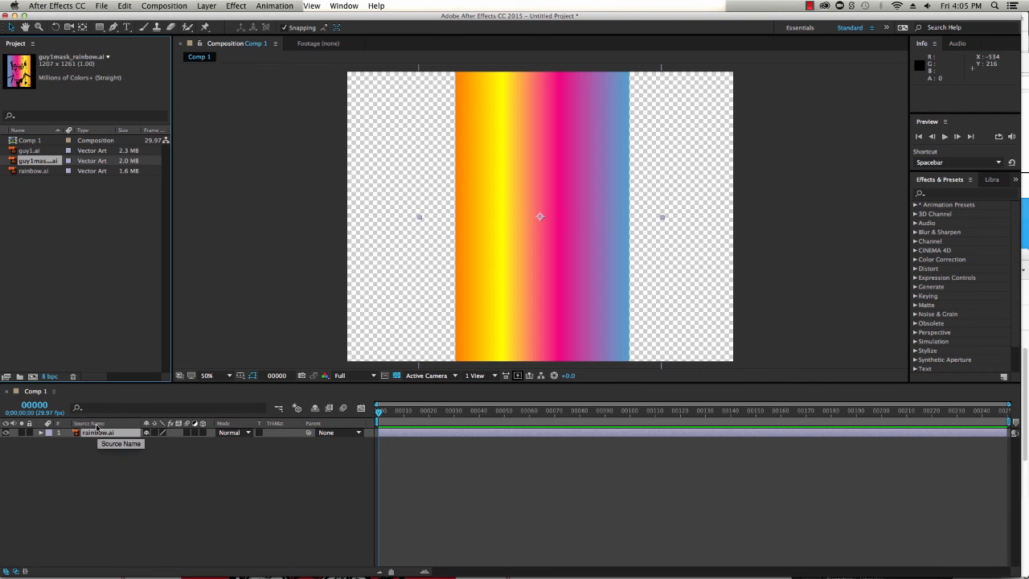
{"action": "left_click_drag", "start_coordinate": [40, 164], "coordinate": [107, 436]}
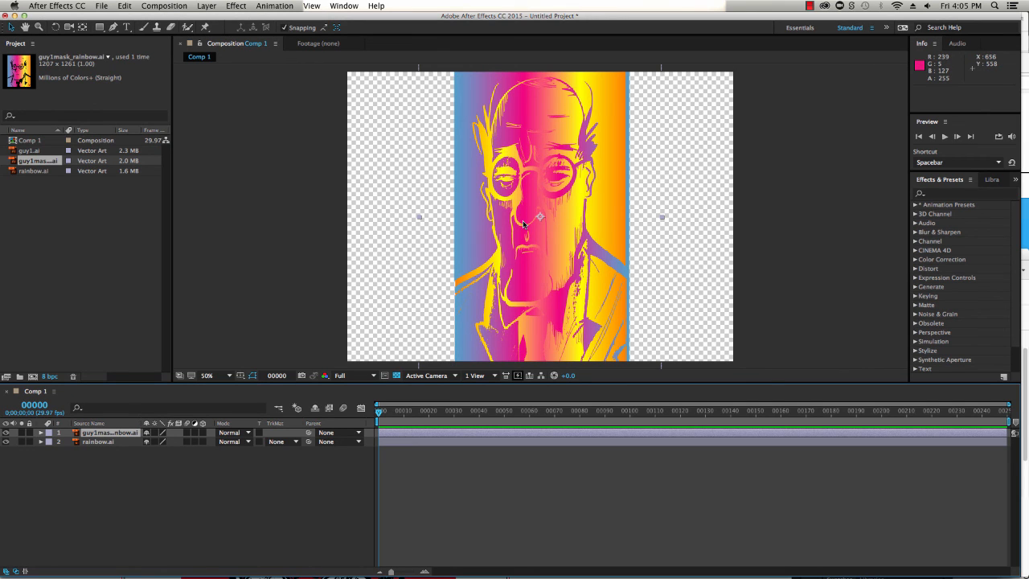
Resize the guy1mask_rainbow layer to about 108% by 80% scale by dragging its corner handle
{"action": "key", "text": "comma"}
{"action": "key", "text": "comma"}
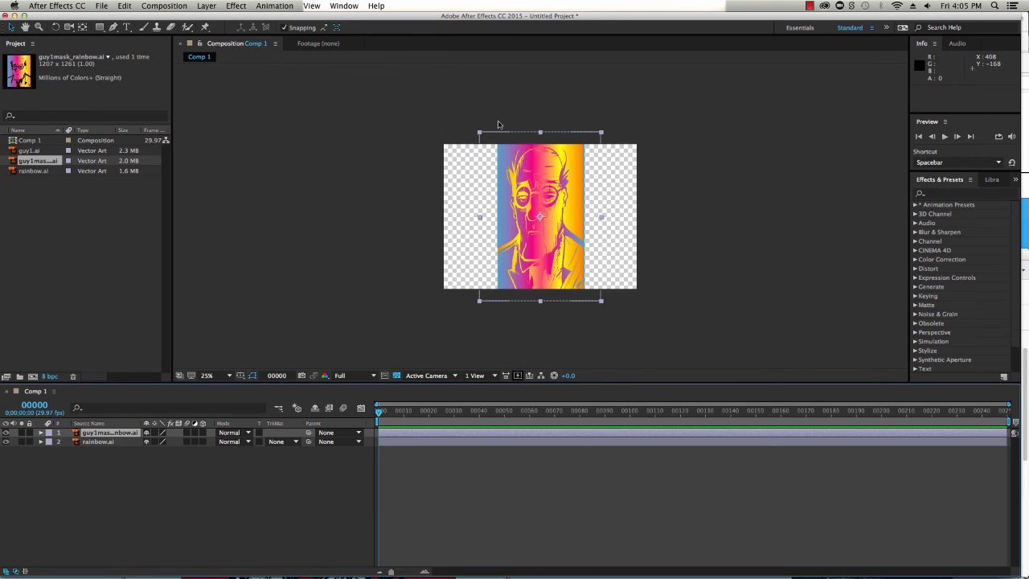
{"action": "left_click_drag", "start_coordinate": [602, 133], "coordinate": [605, 152]}
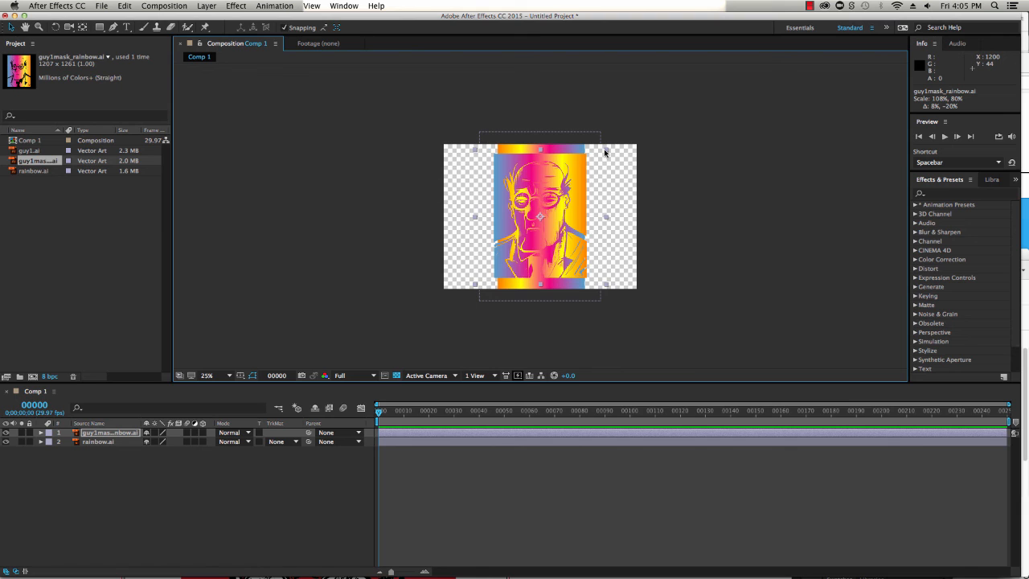
{"action": "key", "text": "period"}
{"action": "key", "text": "period"}
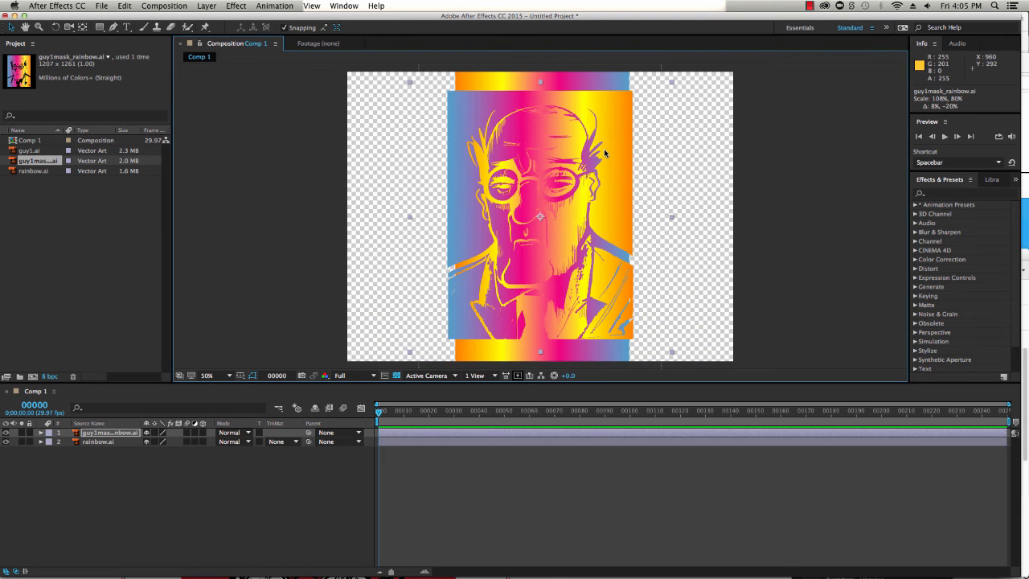
{"action": "left_click", "coordinate": [160, 6]}
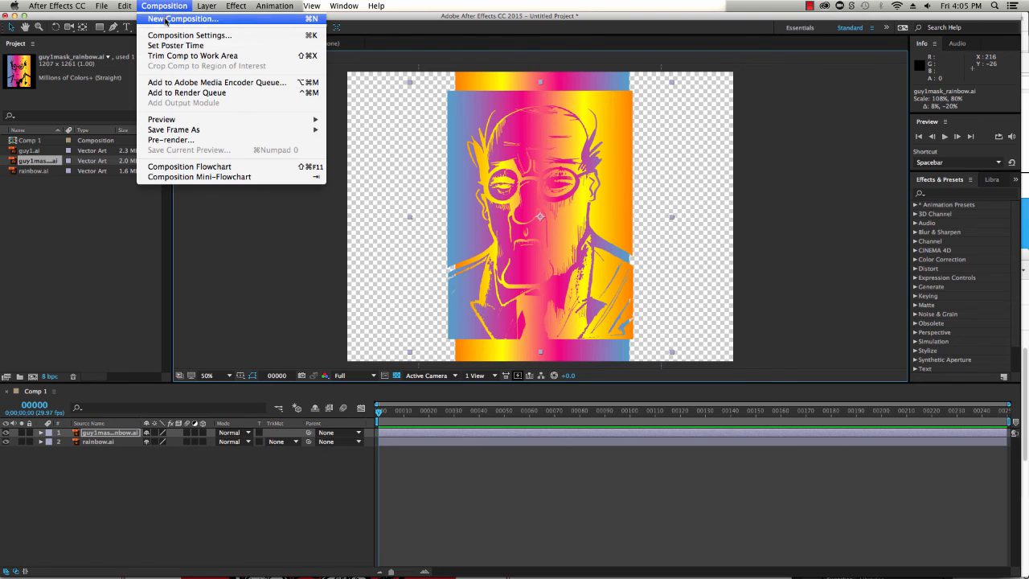
{"action": "left_click", "coordinate": [165, 20]}
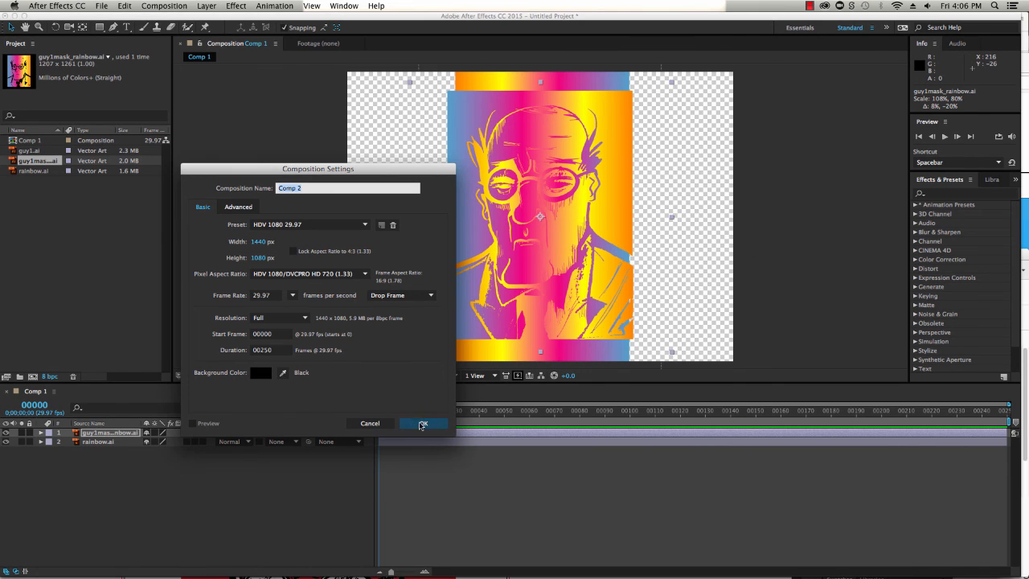
{"action": "left_click", "coordinate": [392, 425]}
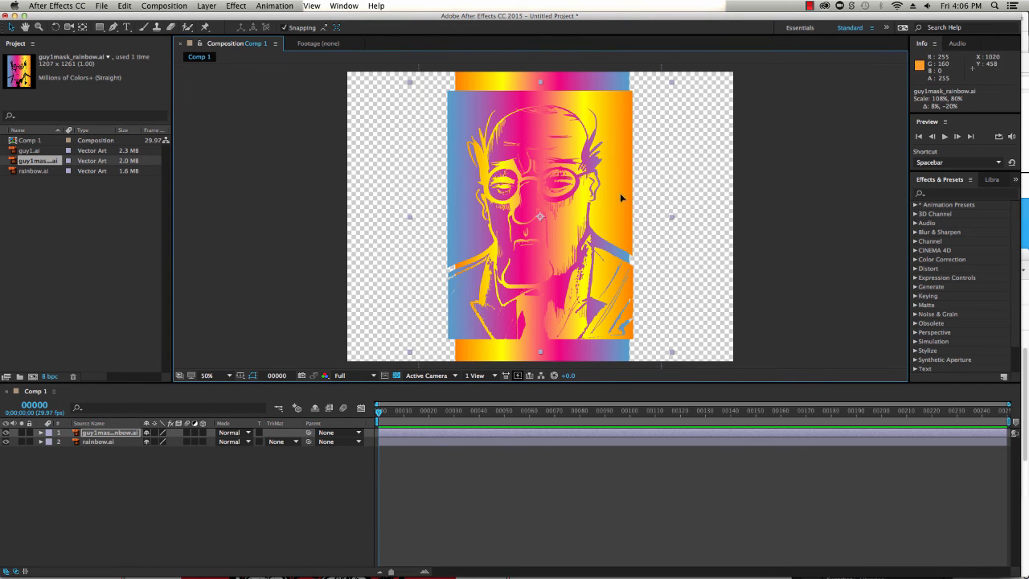
Reposition the guy1mask_rainbow layer and rescale it to about 139% by 97% so it fills the frame height
{"action": "mouse_move", "coordinate": [621, 197]}
{"action": "left_mouse_down"}
{"action": "mouse_move", "coordinate": [586, 202]}
{"action": "mouse_move", "coordinate": [682, 197]}
{"action": "mouse_move", "coordinate": [551, 200]}
{"action": "mouse_move", "coordinate": [645, 200]}
{"action": "mouse_move", "coordinate": [616, 203]}
{"action": "left_mouse_up"}
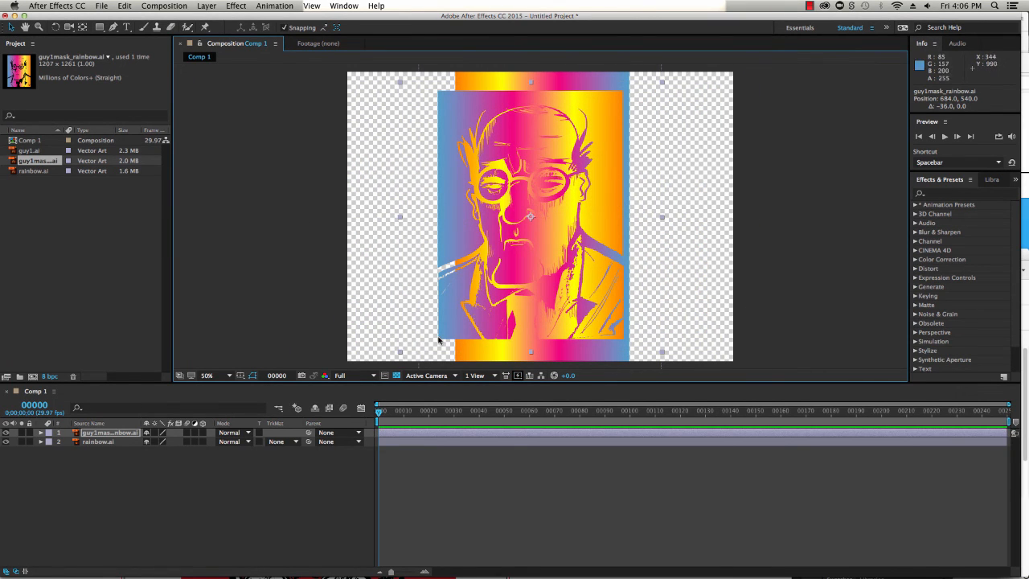
{"action": "left_click_drag", "start_coordinate": [400, 351], "coordinate": [358, 373]}
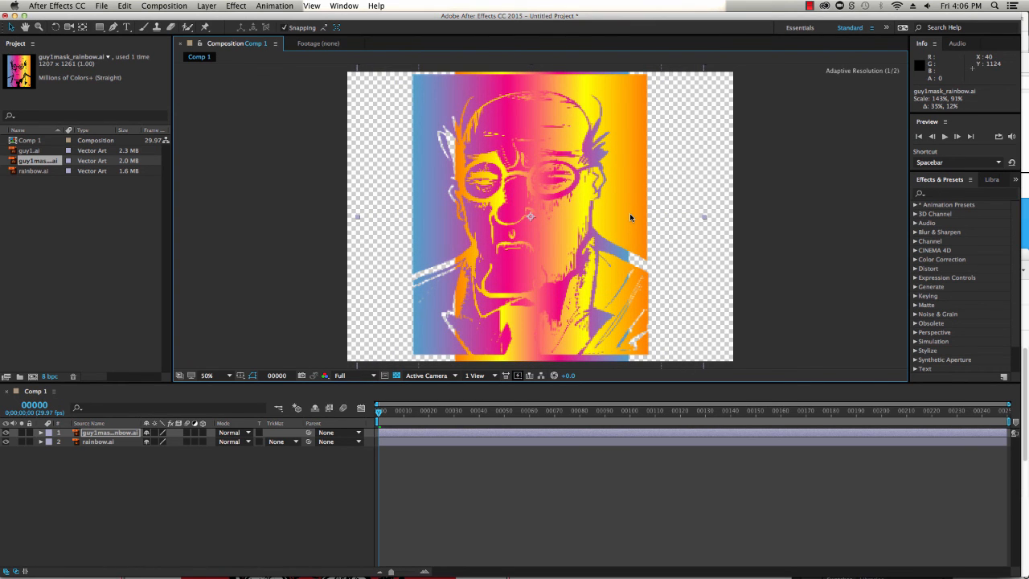
{"action": "left_click_drag", "start_coordinate": [630, 215], "coordinate": [630, 202]}
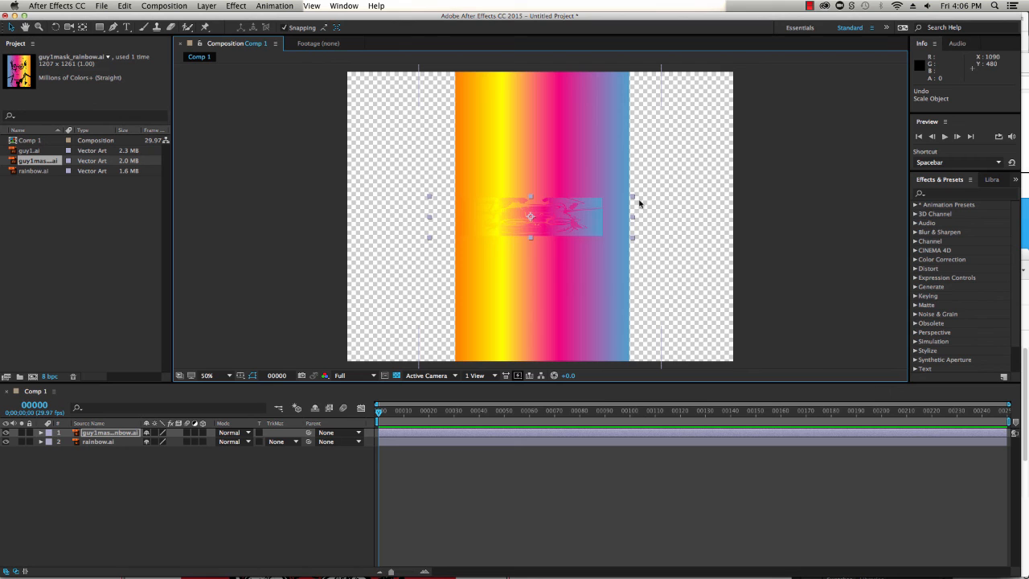
{"action": "key", "text": "super+z"}
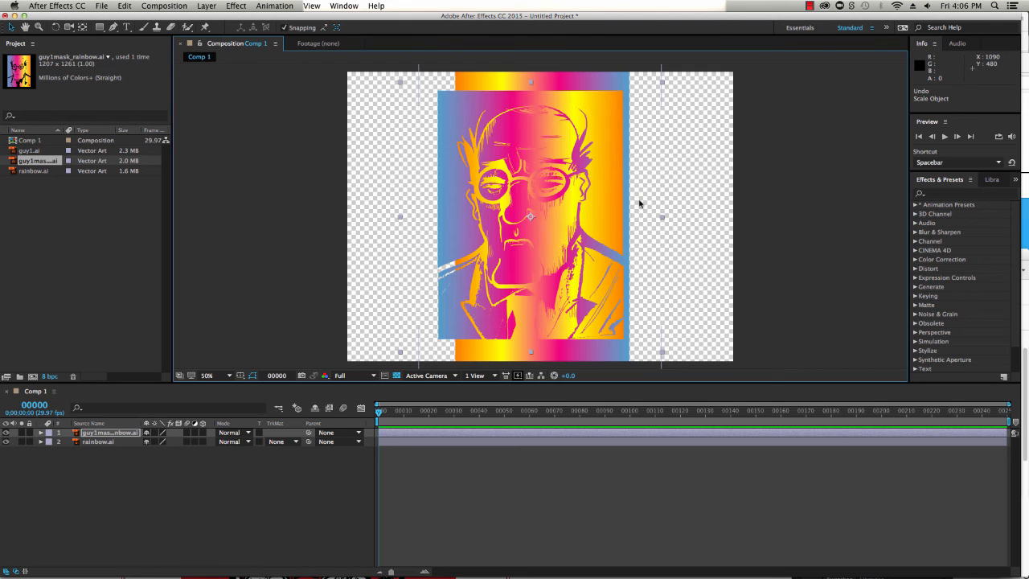
{"action": "left_click_drag", "start_coordinate": [613, 145], "coordinate": [621, 137]}
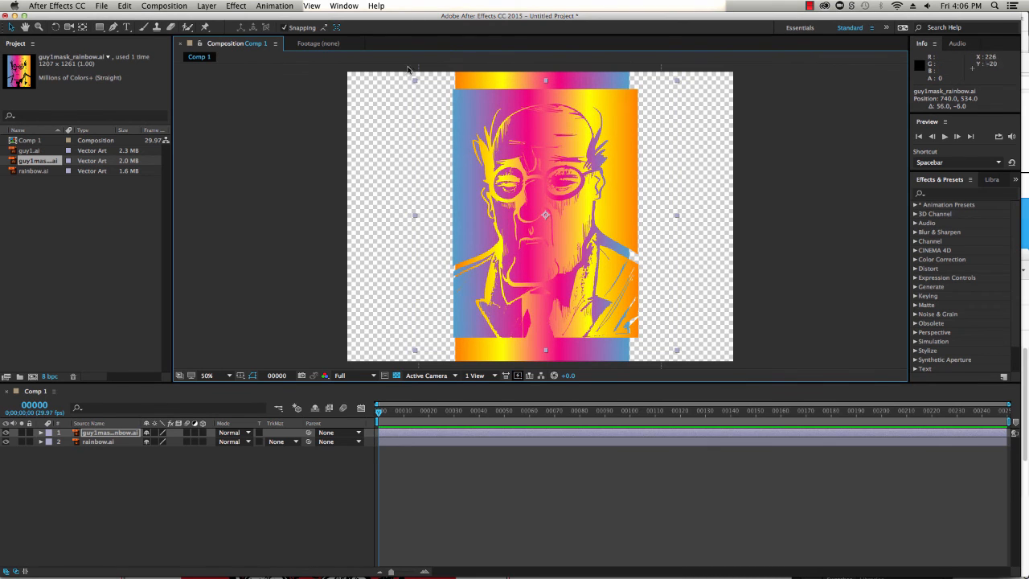
{"action": "left_click_drag", "start_coordinate": [415, 82], "coordinate": [377, 54]}
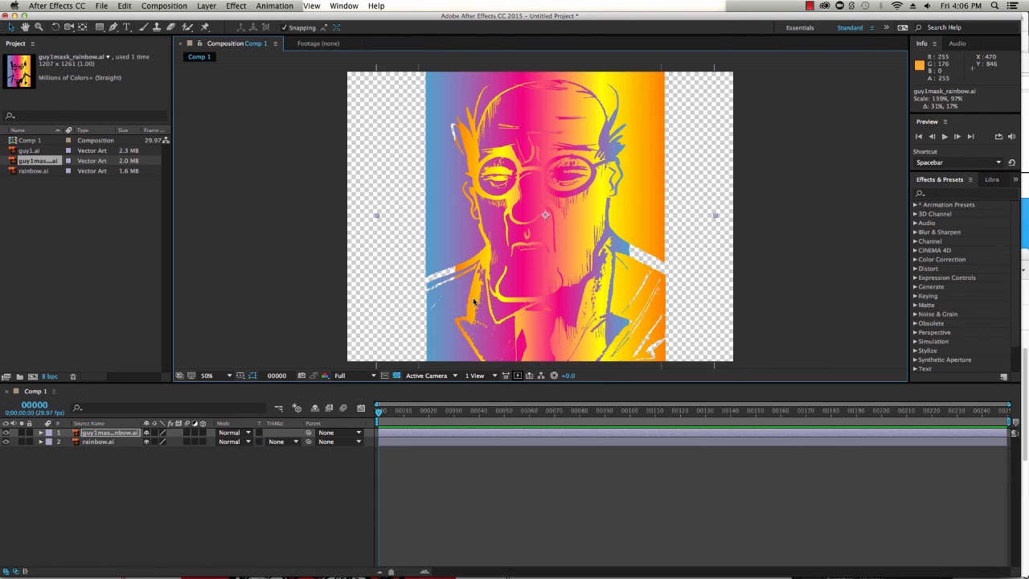
Add guy1.ai to the composition on top and move it to the left side of the frame
{"action": "left_click", "coordinate": [28, 151]}
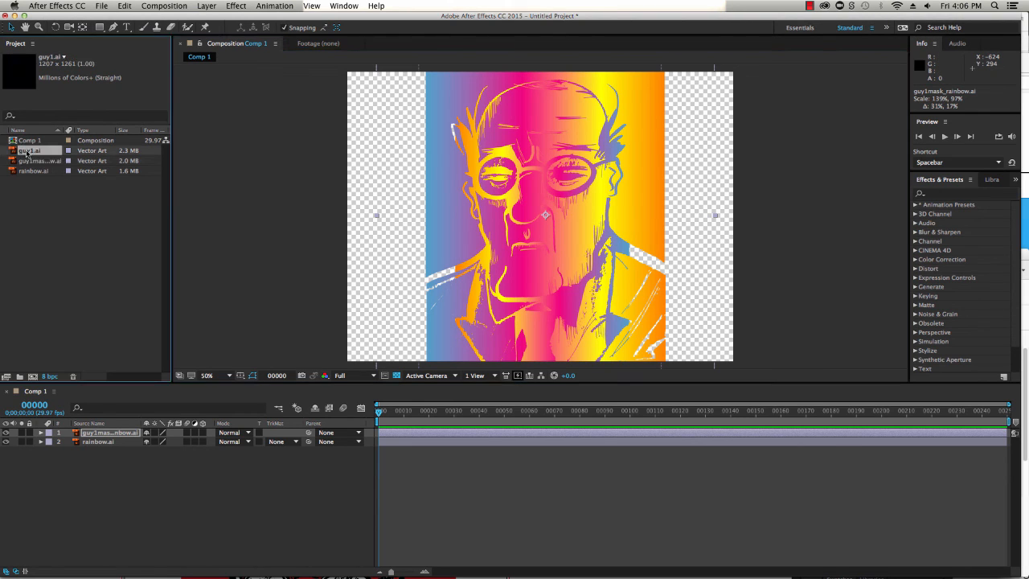
{"action": "left_click_drag", "start_coordinate": [28, 151], "coordinate": [95, 432]}
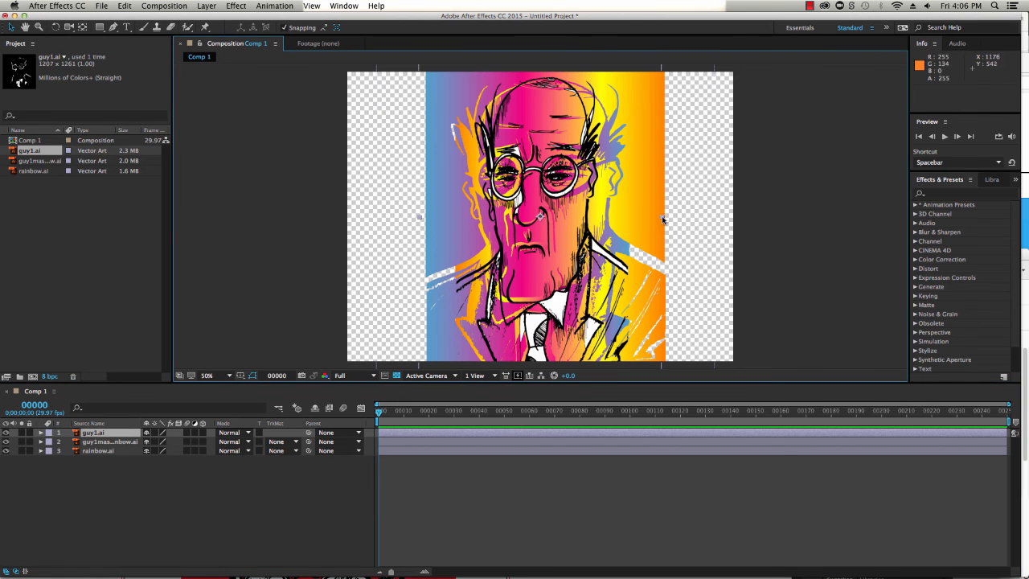
{"action": "left_click_drag", "start_coordinate": [663, 218], "coordinate": [489, 221]}
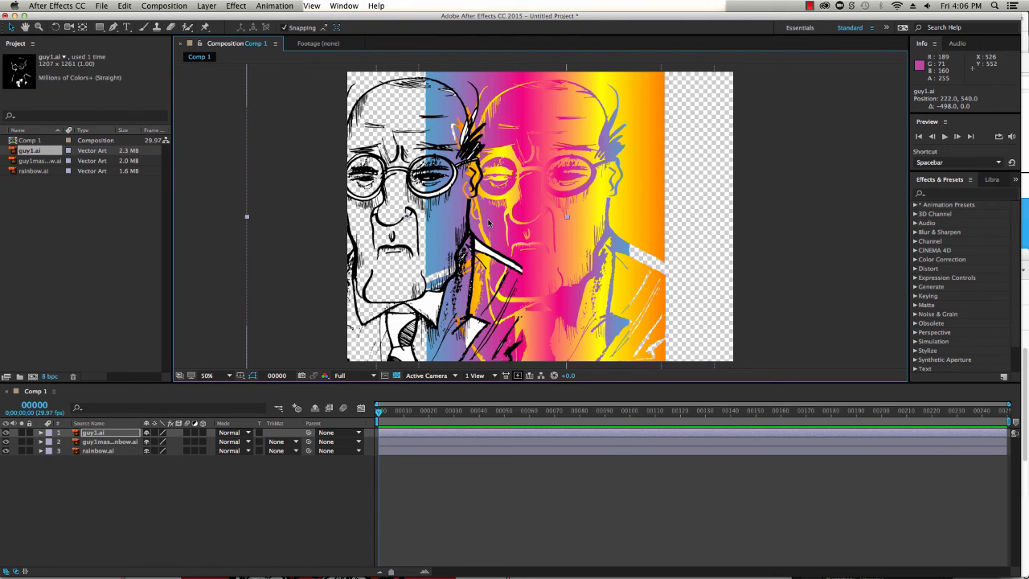
Sort the project items by name and play a preview of the composition
{"action": "left_click", "coordinate": [29, 141]}
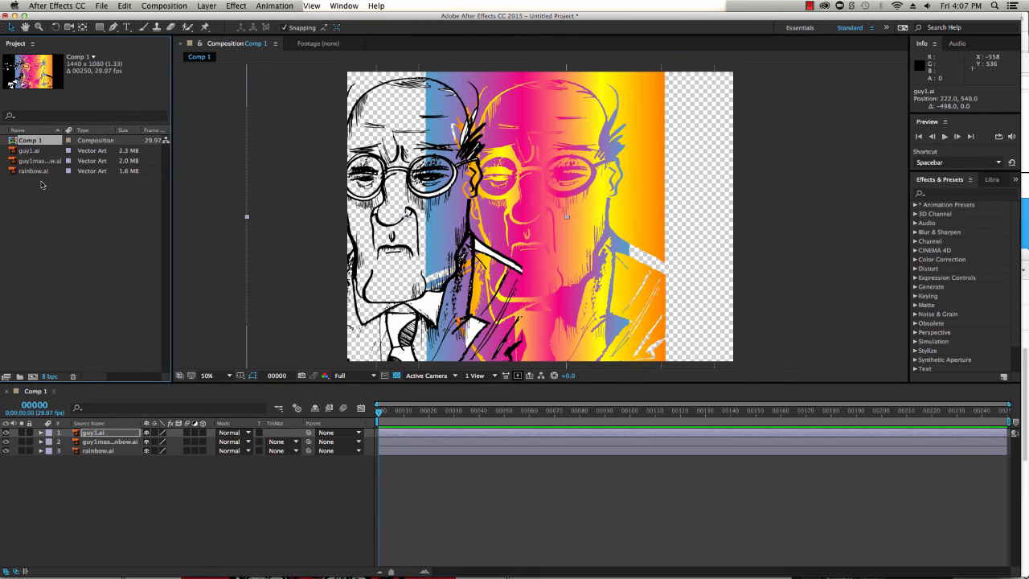
{"action": "left_click", "coordinate": [29, 130]}
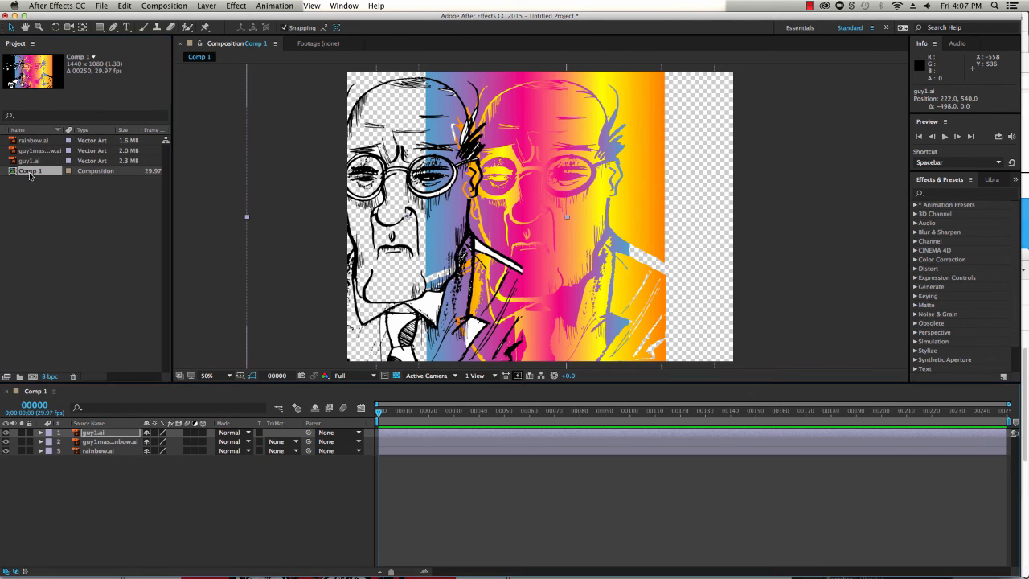
{"action": "key", "text": "space"}
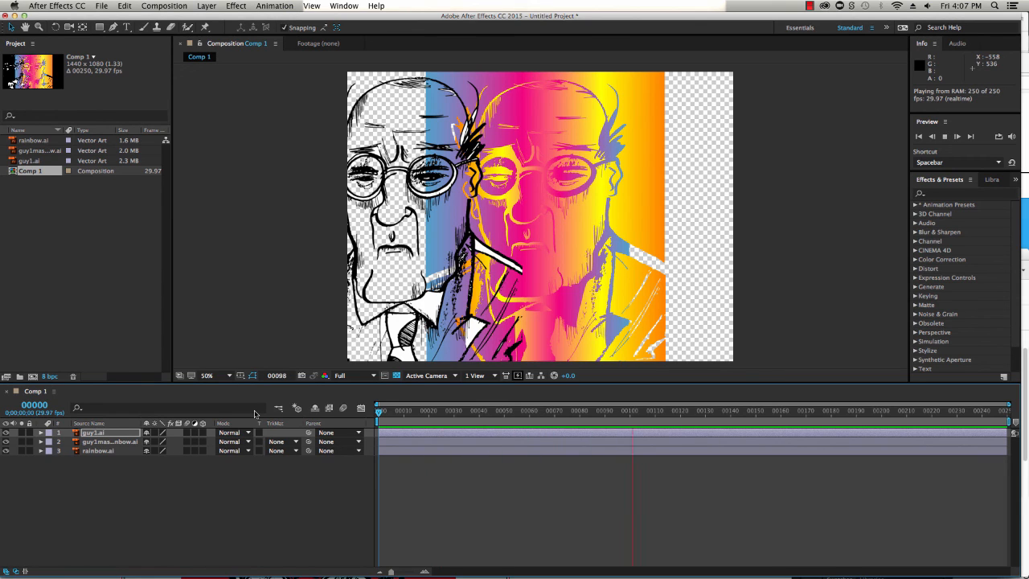
{"action": "key", "text": "space"}
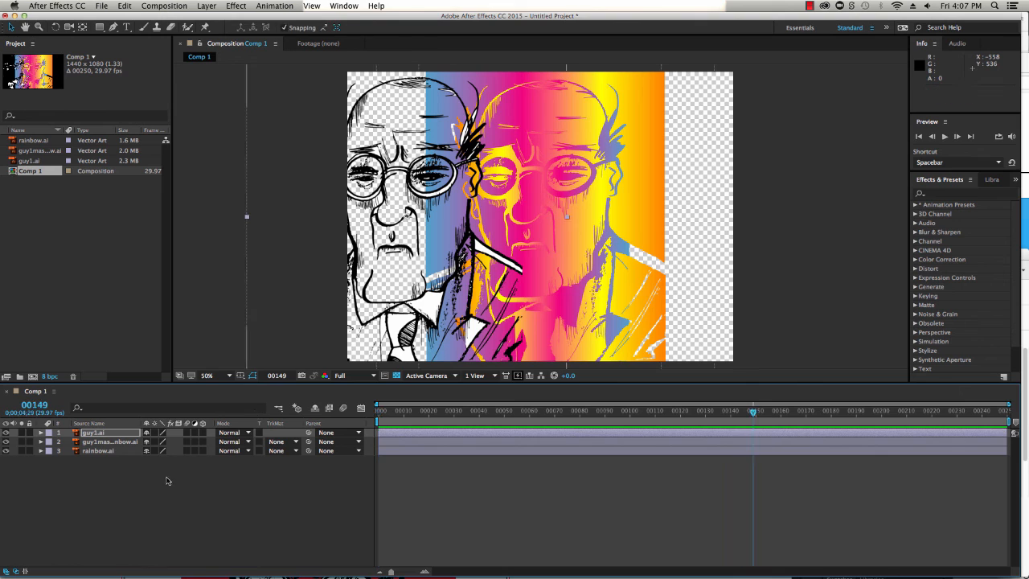
Lock and hide the guy1.ai layer
{"action": "left_click", "coordinate": [29, 433]}
{"action": "left_click", "coordinate": [5, 433]}
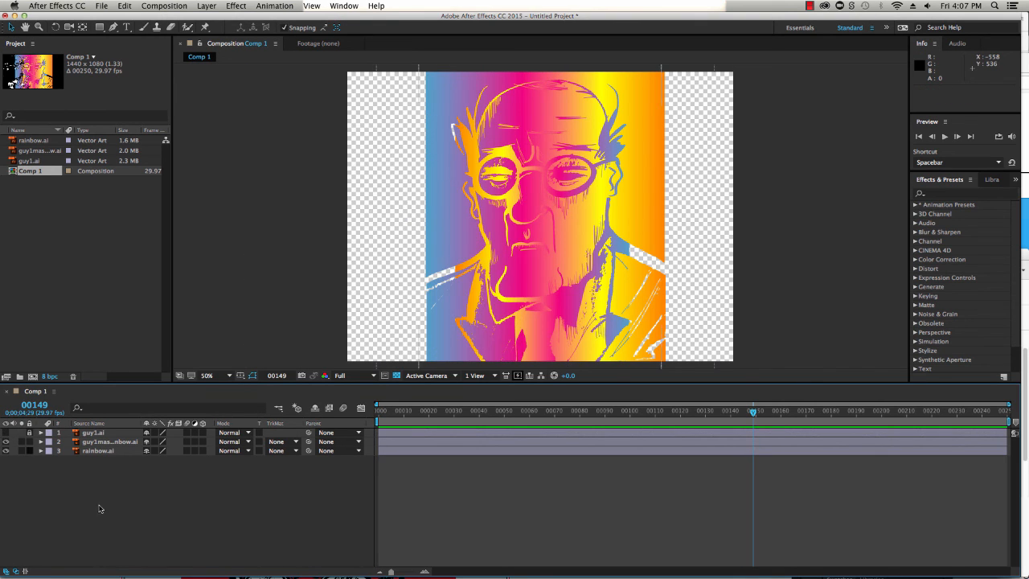
Expand the guy1mask_rainbow layer's Transform properties and add a Position keyframe at frame 0
{"action": "left_click", "coordinate": [41, 442]}
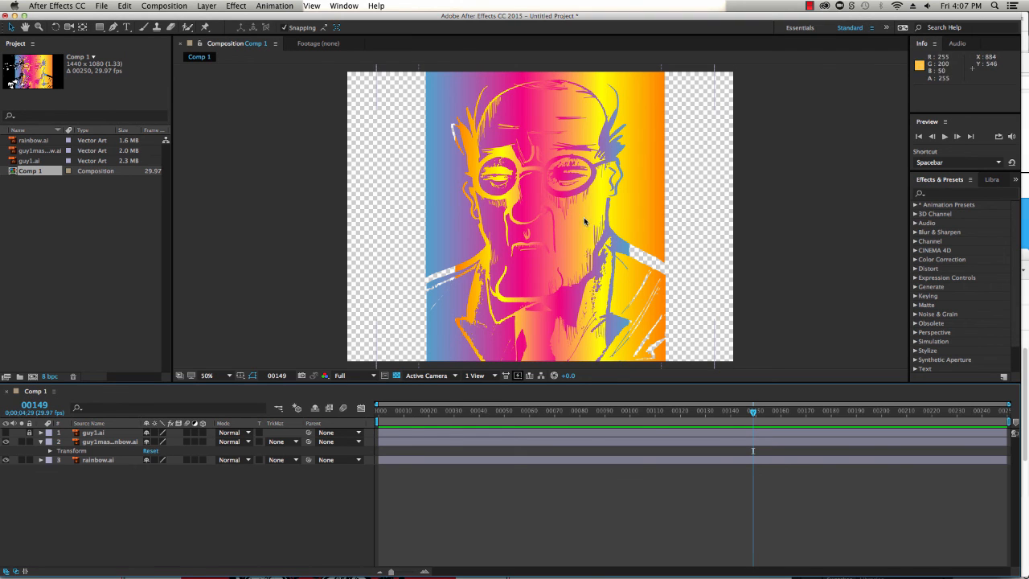
{"action": "left_click", "coordinate": [49, 451]}
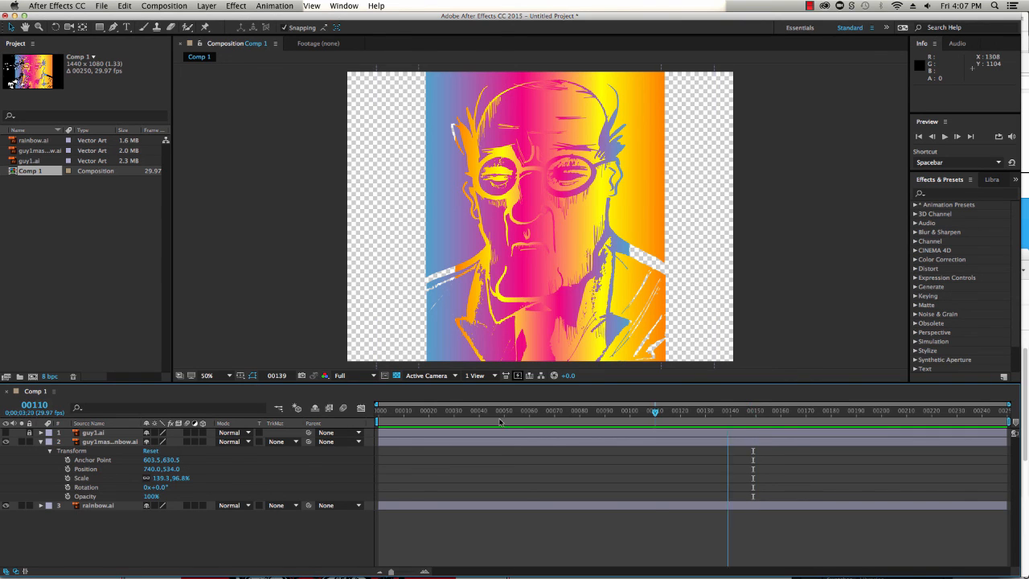
{"action": "key", "text": "Home"}
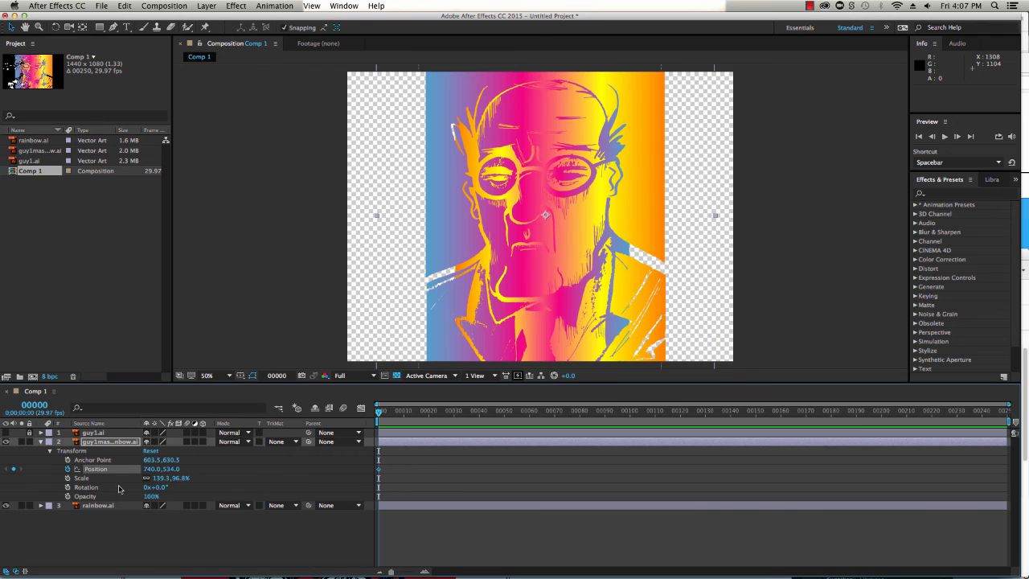
At frame 40, move the guy1mask_rainbow layer right to position 1008, 552 and play the animation
{"action": "left_click_drag", "start_coordinate": [379, 415], "coordinate": [480, 415]}
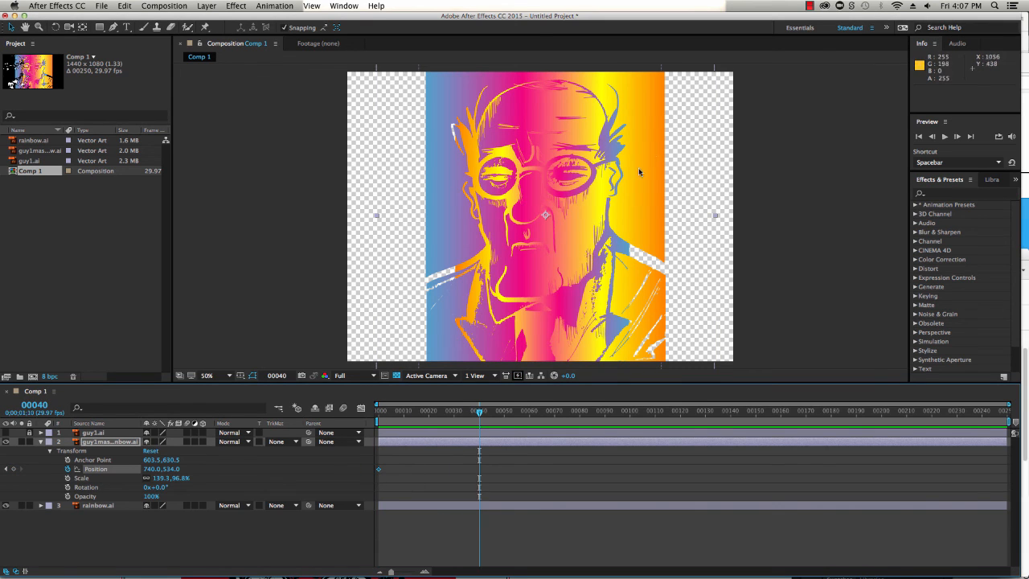
{"action": "left_click_drag", "start_coordinate": [649, 165], "coordinate": [719, 165]}
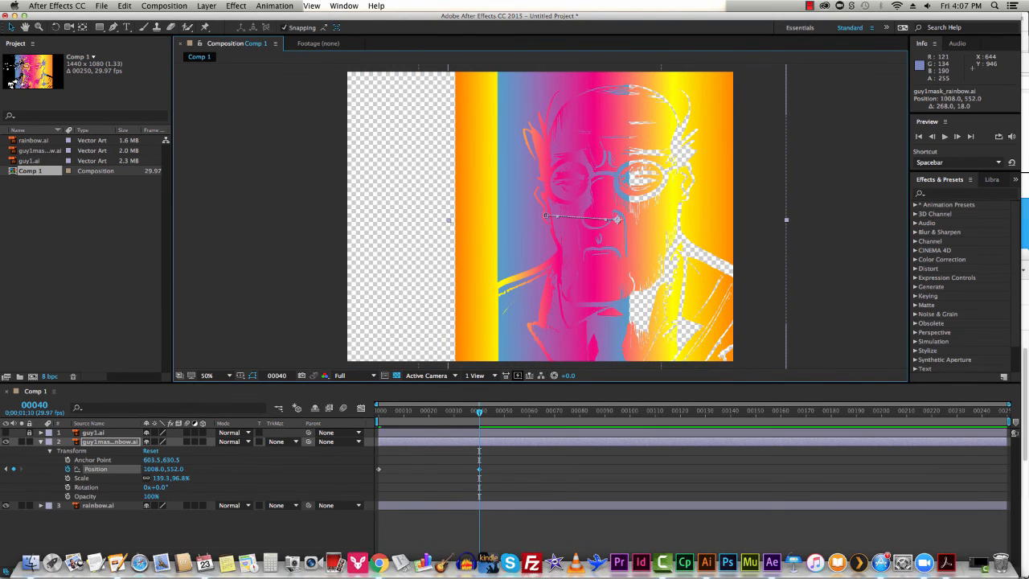
{"action": "key", "text": "space"}
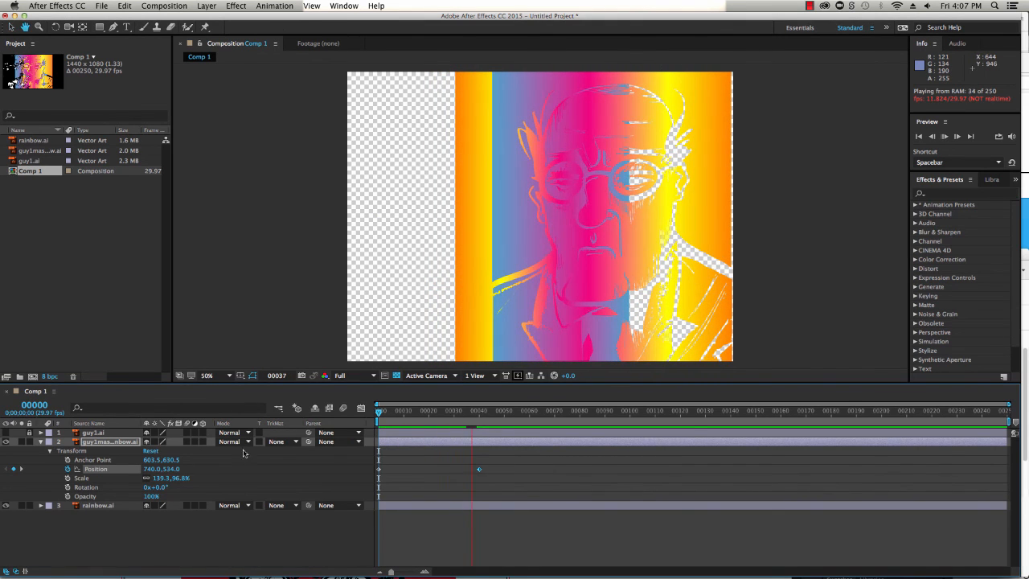
Stop playback, collapse the mask layer's properties, and stretch the rainbow.ai layer horizontally to about 282% width
{"action": "key", "text": "space"}
{"action": "left_click", "coordinate": [41, 444]}
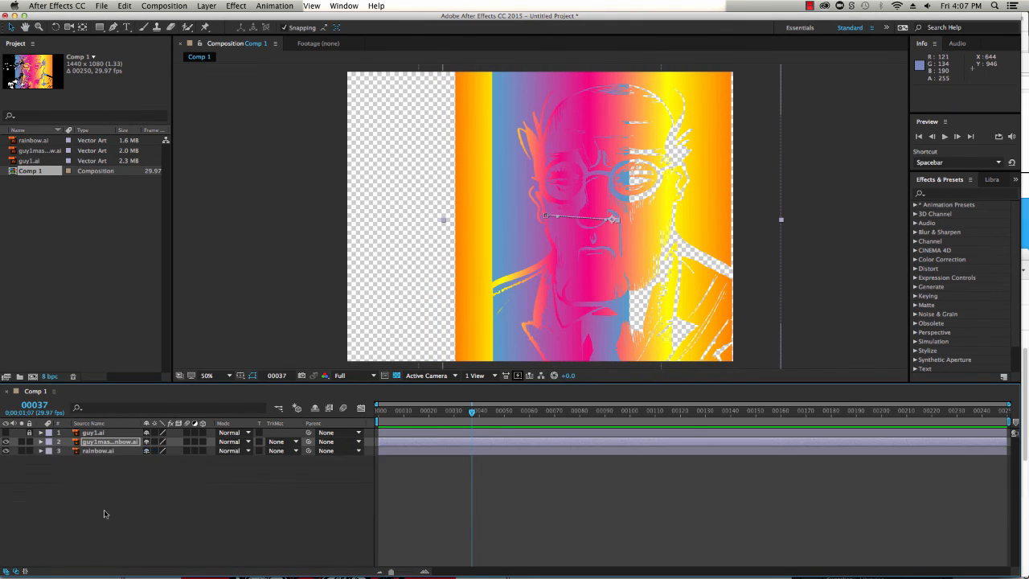
{"action": "left_click", "coordinate": [96, 450]}
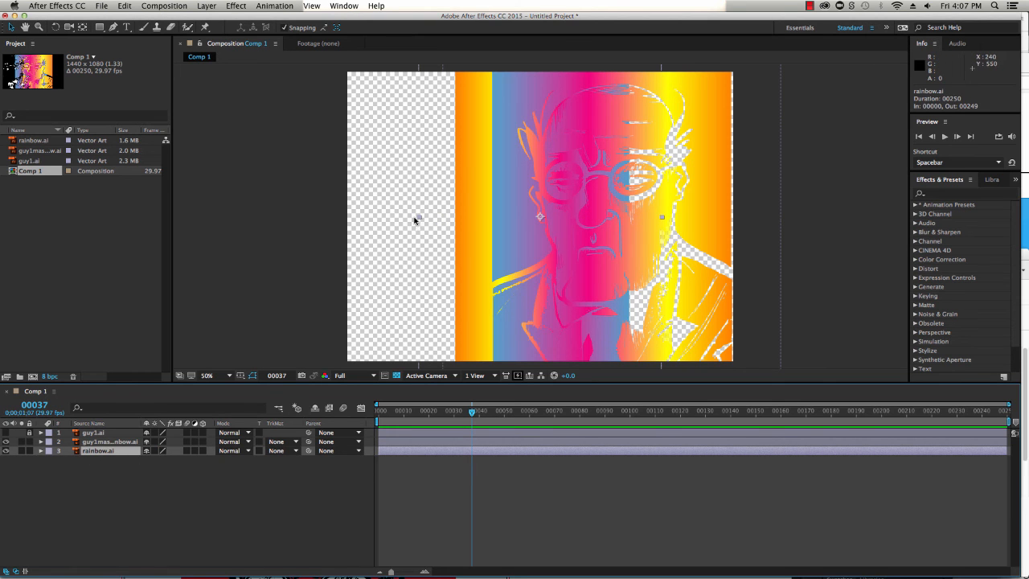
{"action": "left_click_drag", "start_coordinate": [419, 218], "coordinate": [198, 216]}
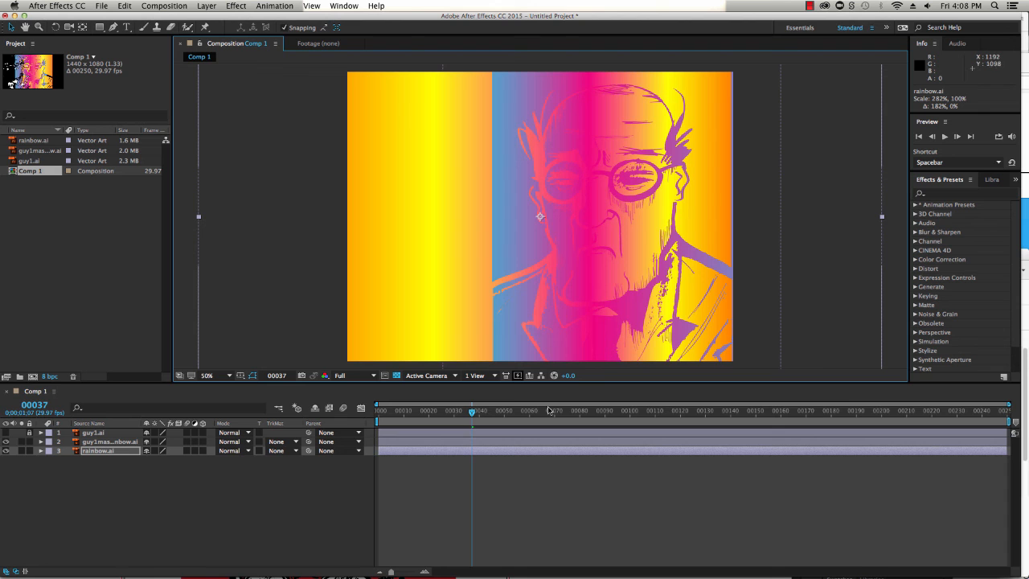
Play a preview of the animation and return to frame 0
{"action": "key", "text": "space"}
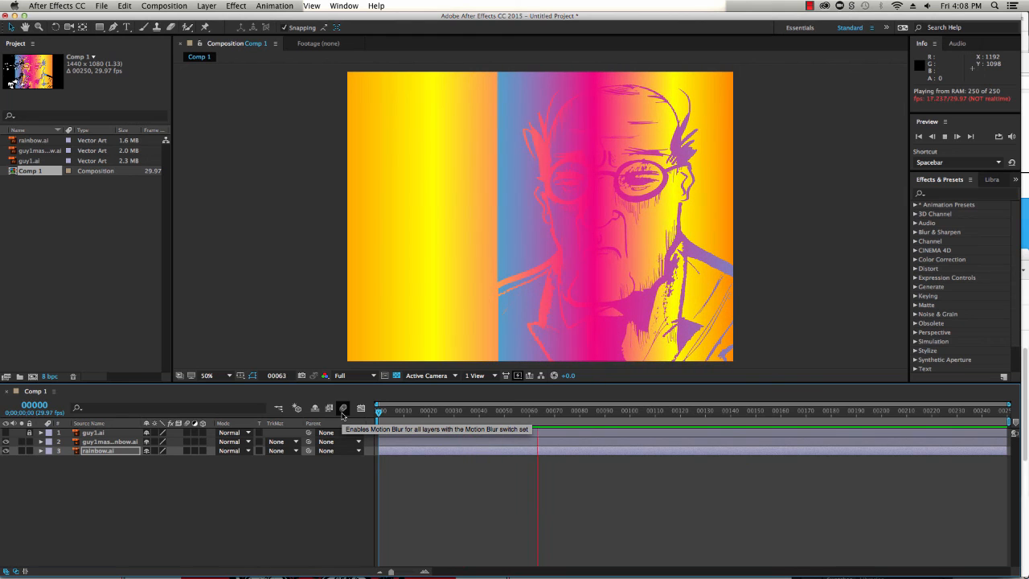
{"action": "key", "text": "space"}
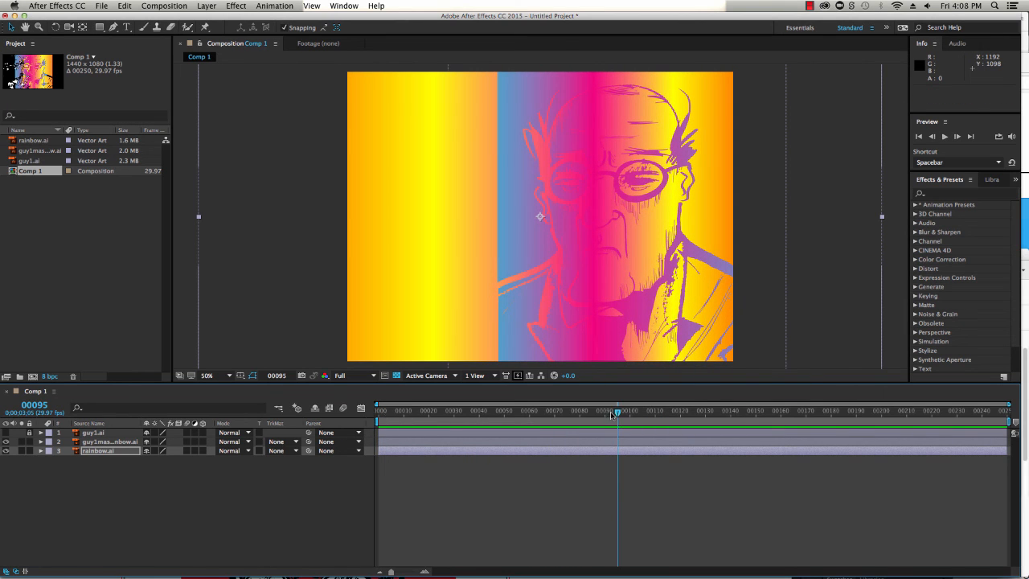
{"action": "left_click_drag", "start_coordinate": [612, 414], "coordinate": [322, 424]}
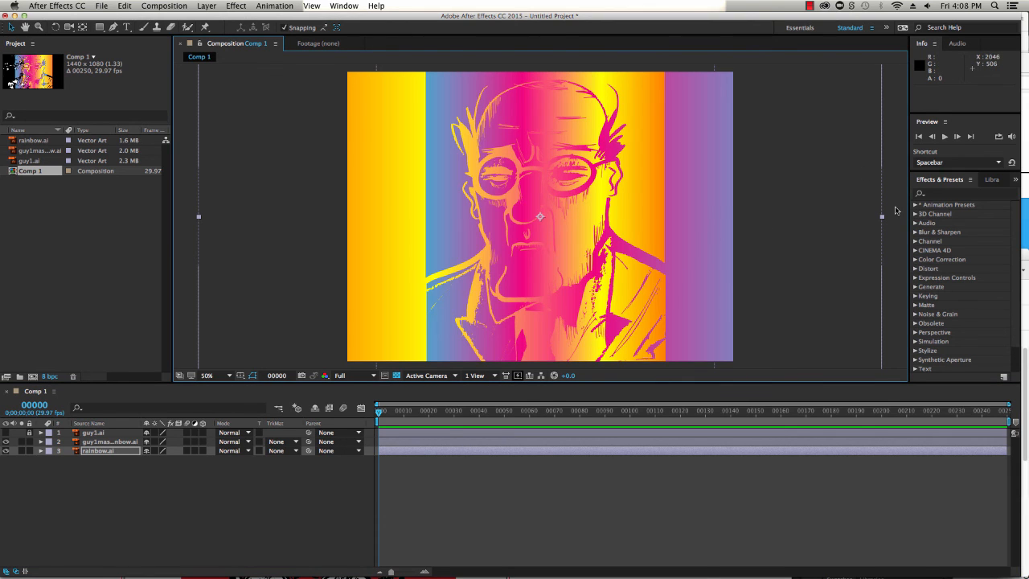
Rotate the rainbow.ai layer 180° and narrow its horizontal scale to about 239%
{"action": "key", "text": "comma"}
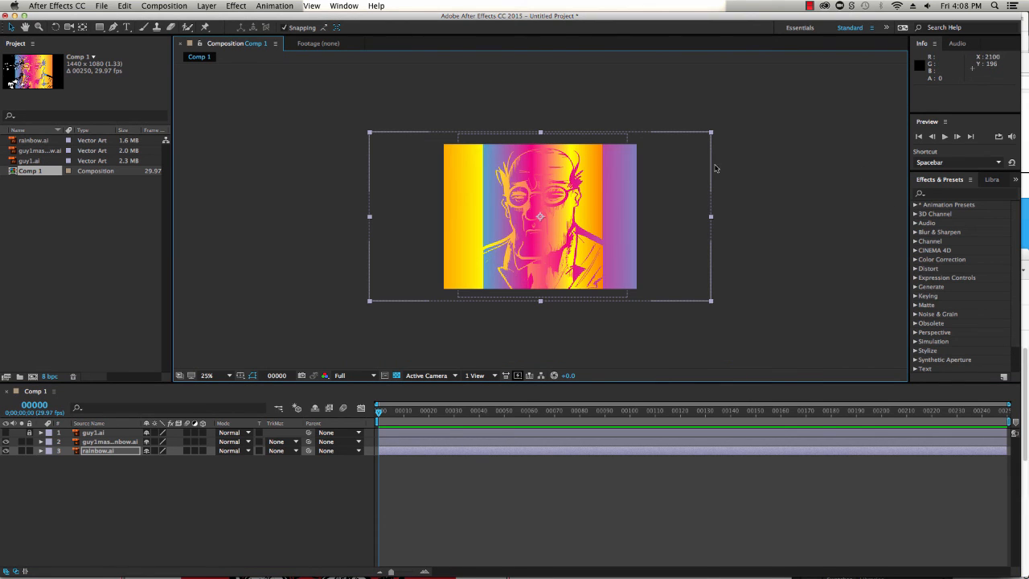
{"action": "left_click", "coordinate": [56, 27]}
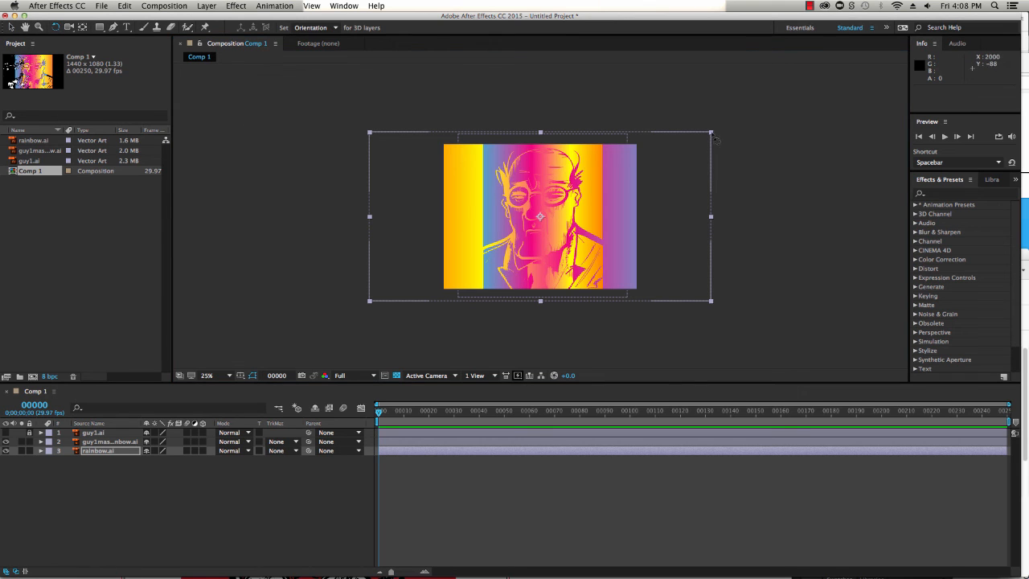
{"action": "left_click_drag", "start_coordinate": [715, 138], "coordinate": [383, 365]}
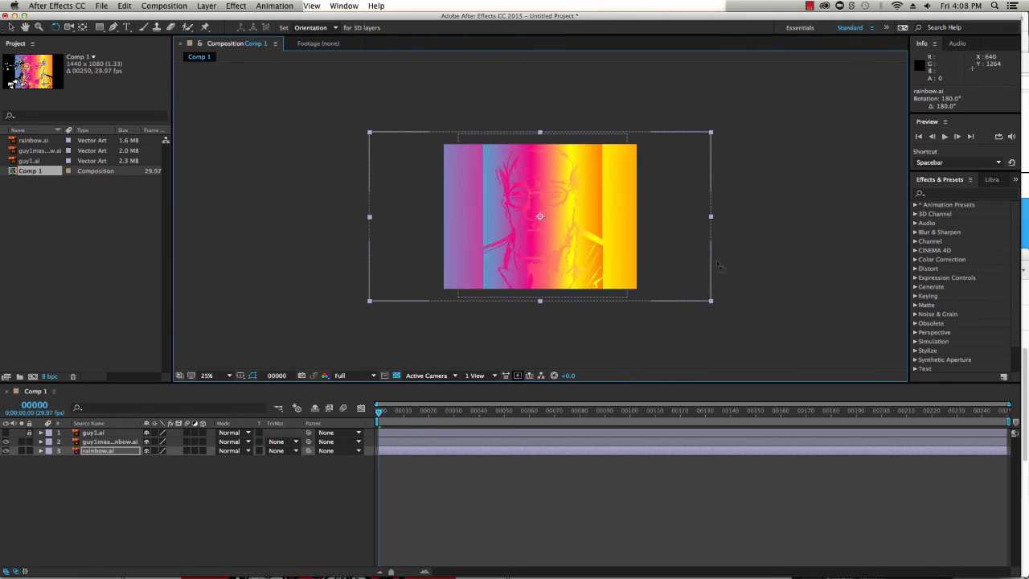
{"action": "left_click_drag", "start_coordinate": [713, 226], "coordinate": [684, 220]}
{"action": "key", "text": "v"}
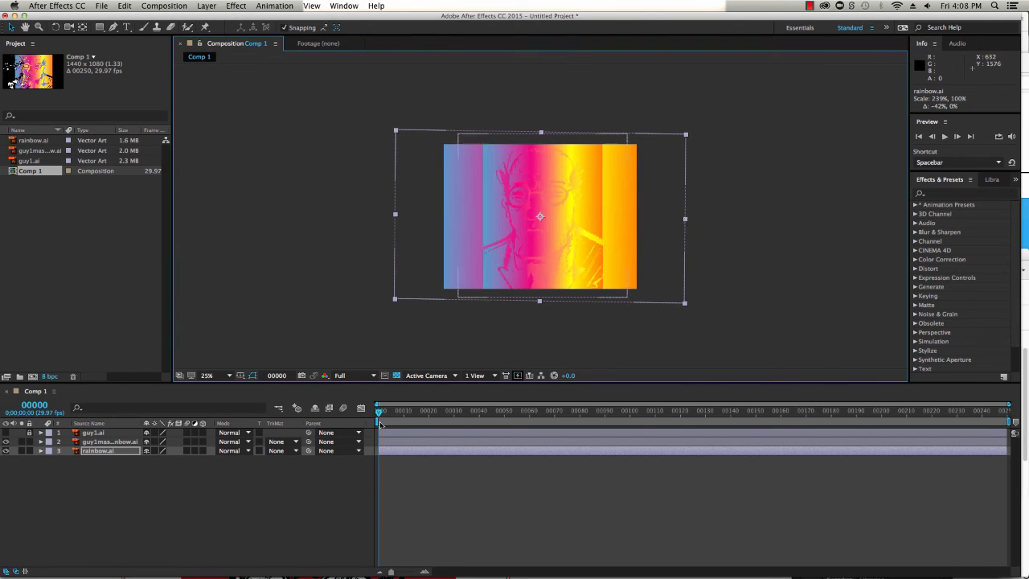
{"action": "left_click", "coordinate": [356, 336]}
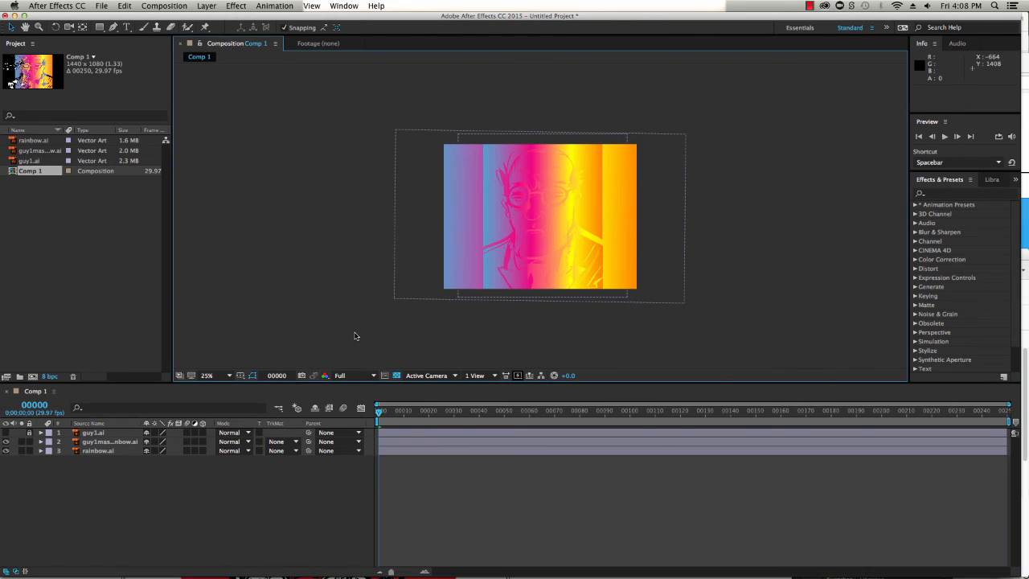
Play the animation and step through its opening frames at a closer zoom to inspect the motion
{"action": "key", "text": "space"}
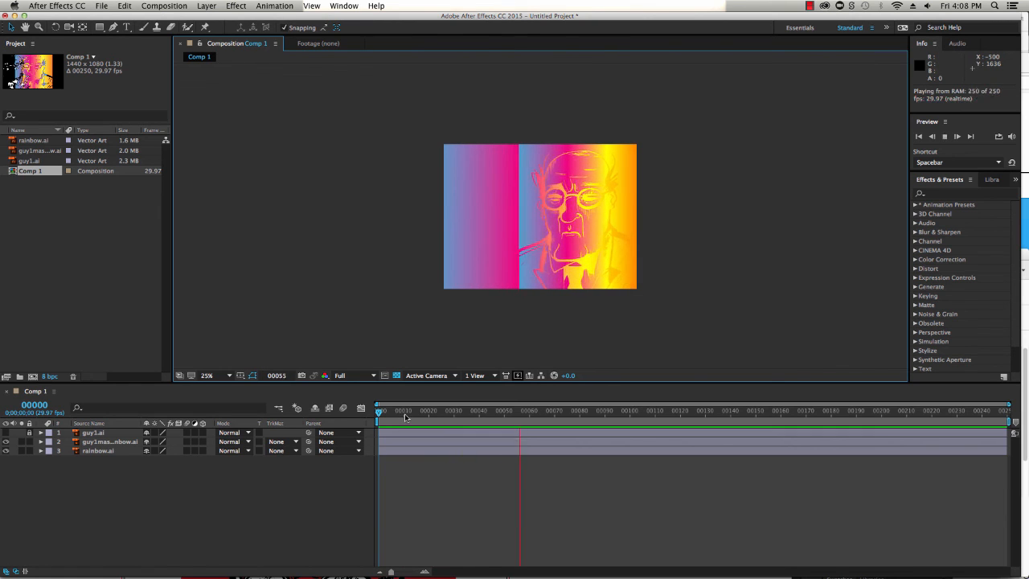
{"action": "left_click", "coordinate": [390, 414]}
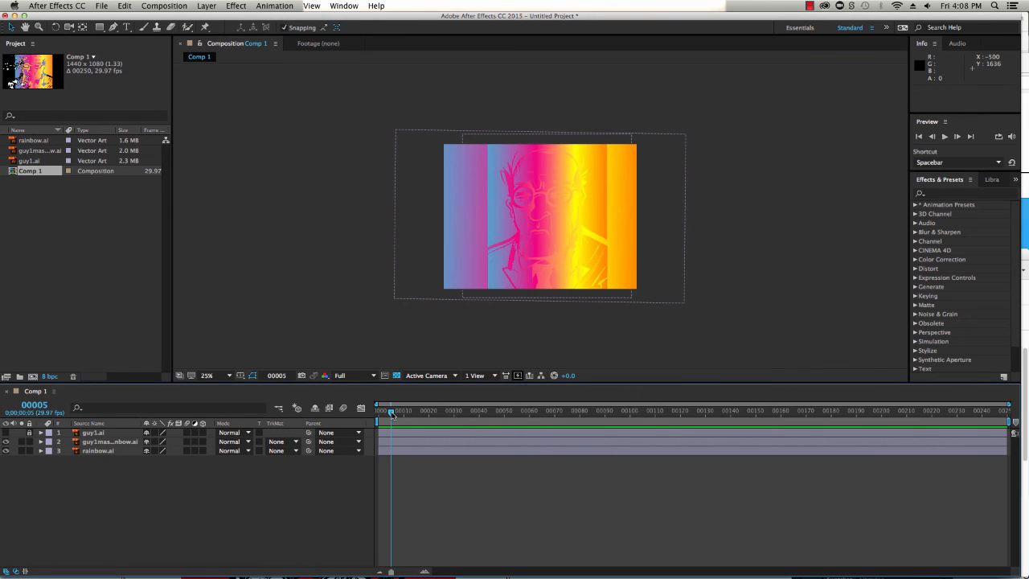
{"action": "key", "text": "period"}
{"action": "key", "text": "period"}
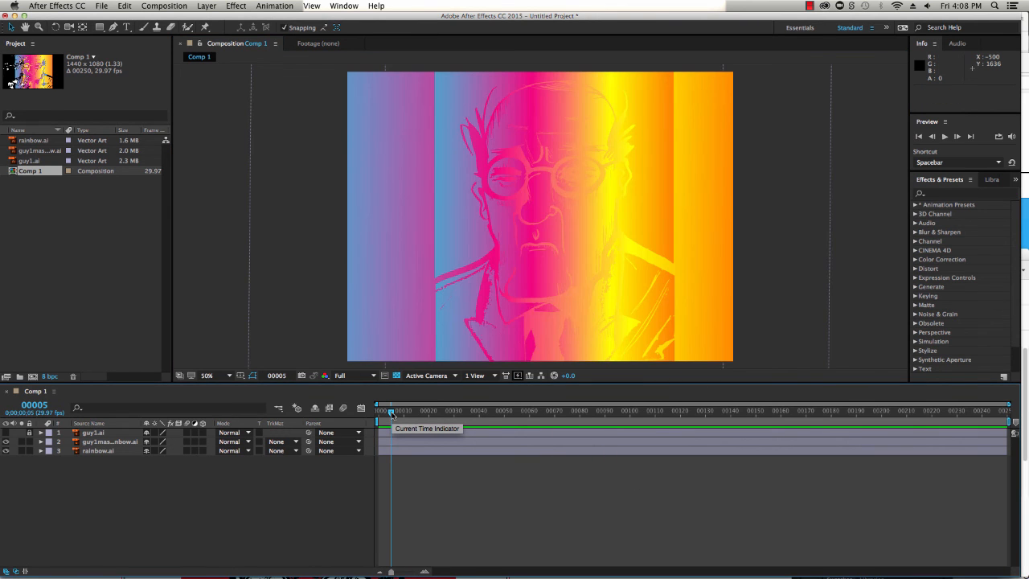
{"action": "key", "text": "period"}
{"action": "key", "text": "period"}
{"action": "key", "text": "Page_Down"}
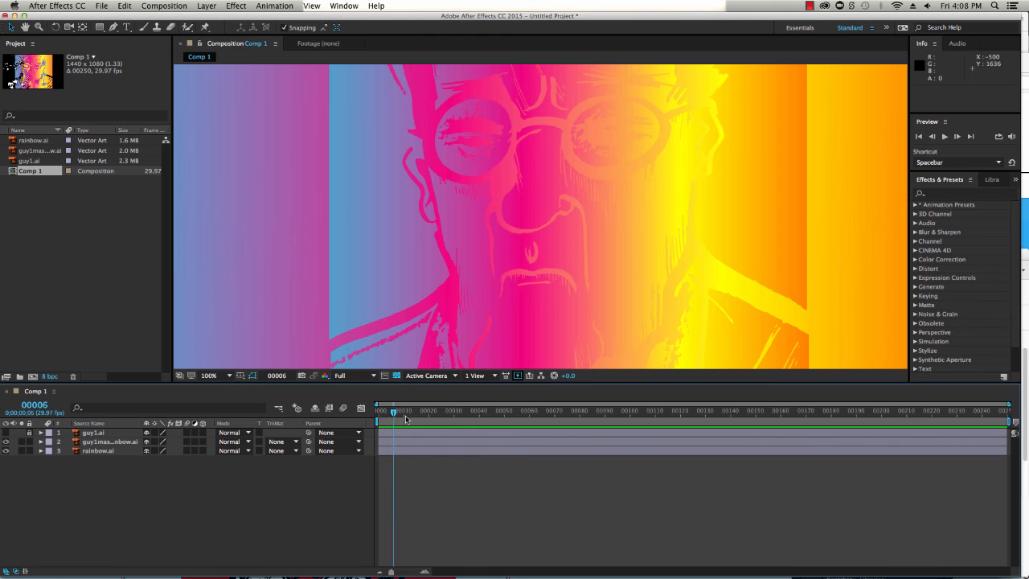
{"action": "left_click_drag", "start_coordinate": [405, 419], "coordinate": [376, 423]}
{"action": "key", "text": "comma"}
{"action": "key", "text": "comma"}
{"action": "key", "text": "comma"}
{"action": "key", "text": "comma"}
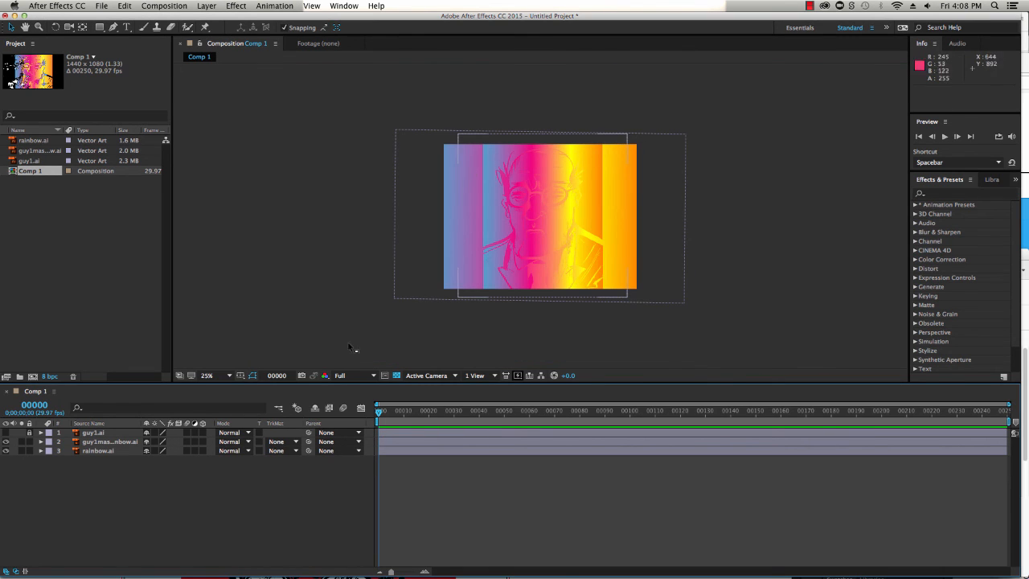
Enlarge the rainbow.ai background layer and move it to position 740, 534
{"action": "left_click", "coordinate": [6, 450]}
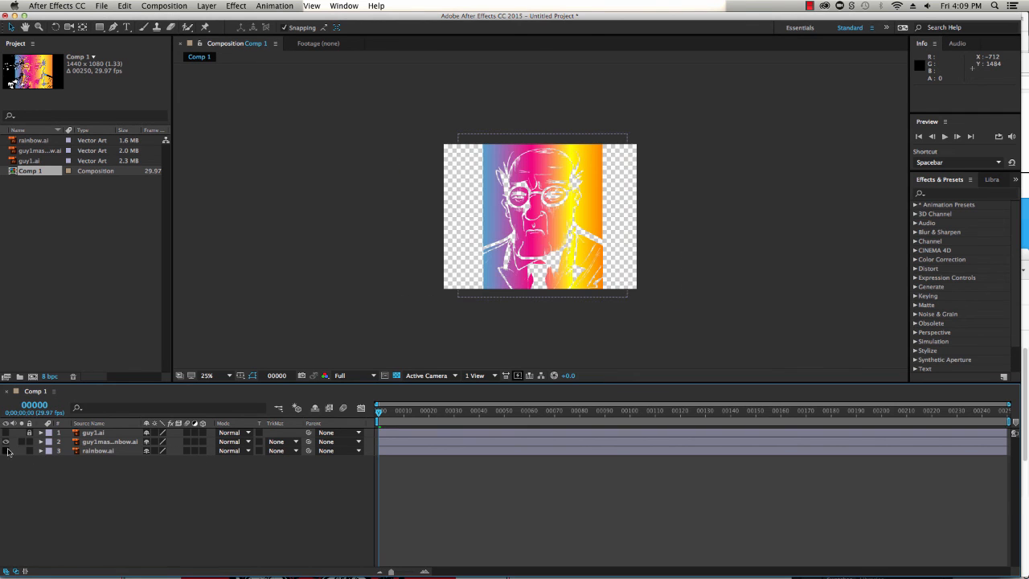
{"action": "left_click", "coordinate": [540, 299]}
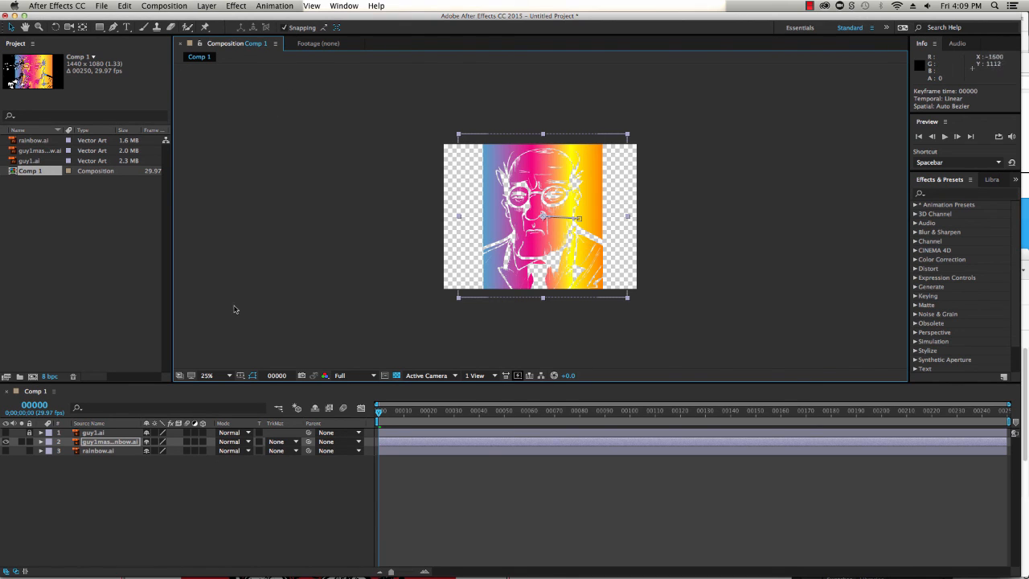
{"action": "left_click", "coordinate": [6, 450], "text": "alt"}
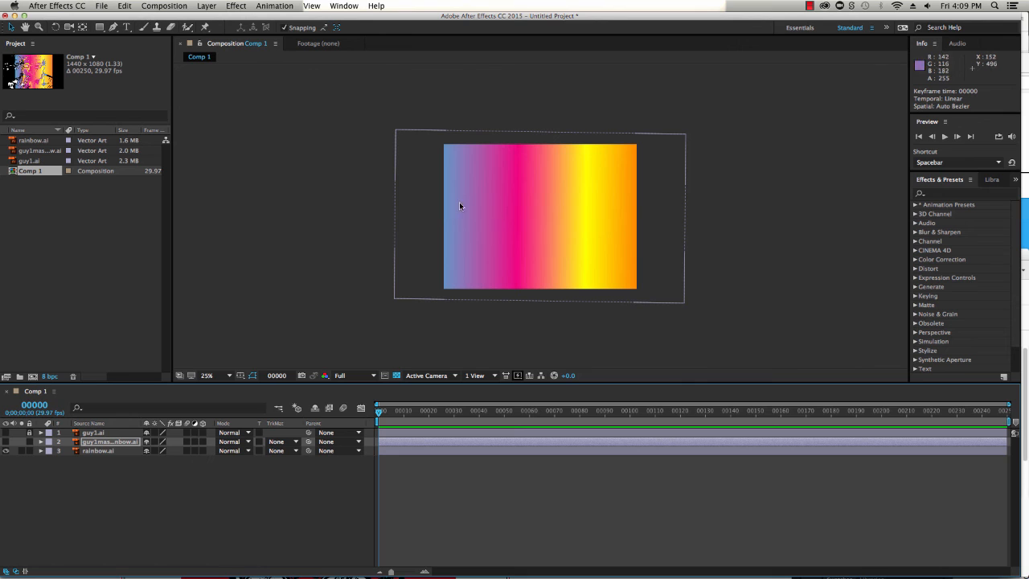
{"action": "mouse_move", "coordinate": [623, 219]}
{"action": "left_mouse_down"}
{"action": "mouse_move", "coordinate": [562, 220]}
{"action": "mouse_move", "coordinate": [691, 217]}
{"action": "mouse_move", "coordinate": [626, 219]}
{"action": "left_mouse_up"}
{"action": "left_click_drag", "start_coordinate": [397, 299], "coordinate": [331, 370]}
{"action": "left_click_drag", "start_coordinate": [460, 315], "coordinate": [542, 305]}
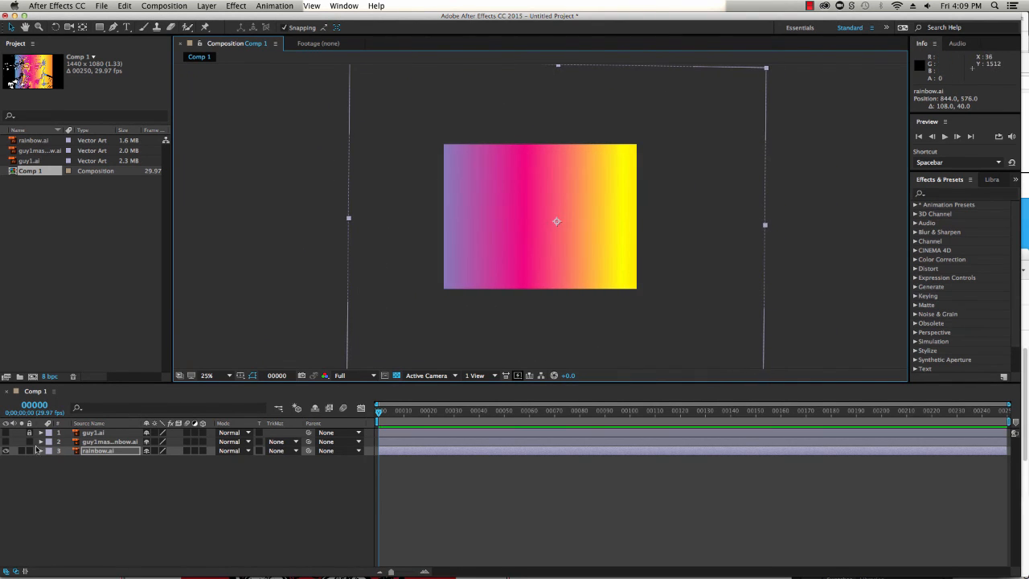
{"action": "left_click", "coordinate": [6, 441]}
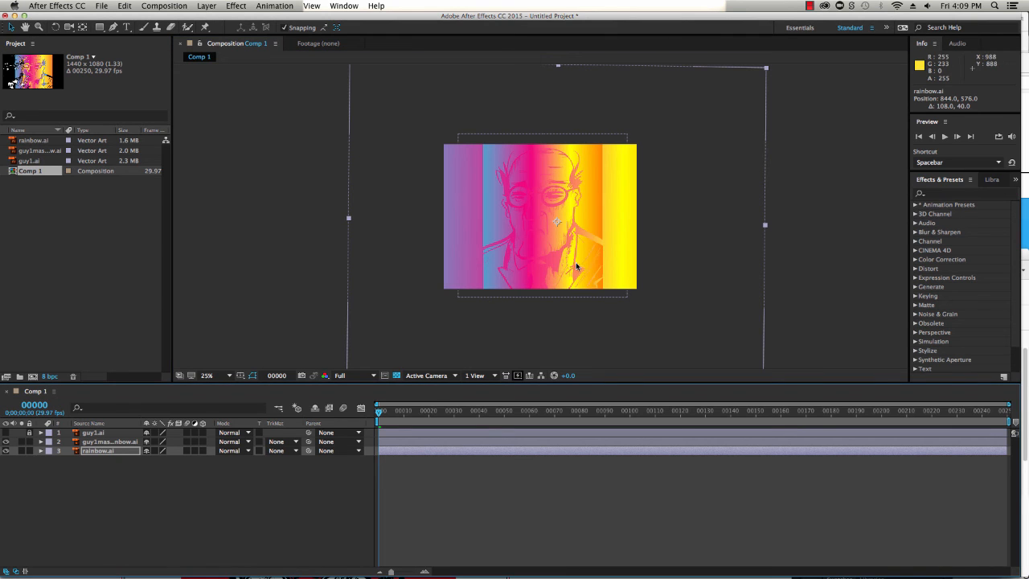
{"action": "left_click_drag", "start_coordinate": [572, 271], "coordinate": [551, 261]}
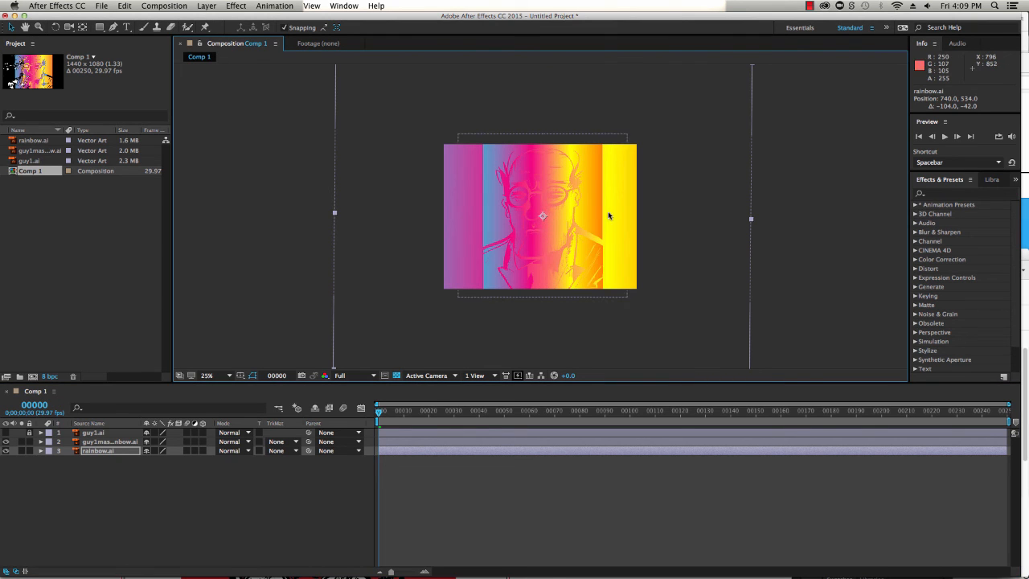
Enlarge the guy1mask_rainbow layer and move it to position 772, 734
{"action": "left_click", "coordinate": [524, 242]}
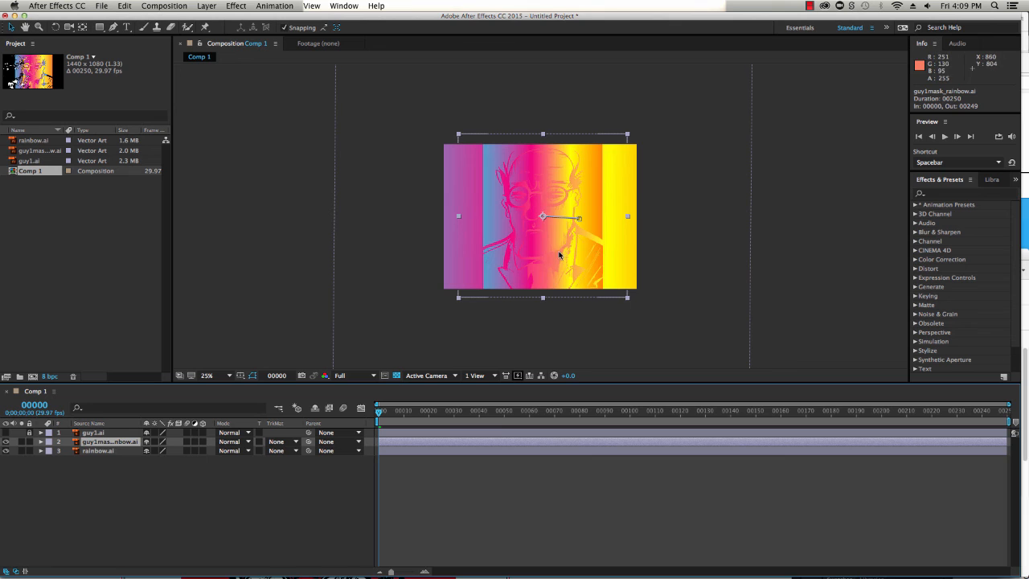
{"action": "mouse_move", "coordinate": [558, 257]}
{"action": "left_mouse_down"}
{"action": "mouse_move", "coordinate": [592, 255]}
{"action": "mouse_move", "coordinate": [527, 255]}
{"action": "mouse_move", "coordinate": [574, 257]}
{"action": "mouse_move", "coordinate": [565, 257]}
{"action": "left_mouse_up"}
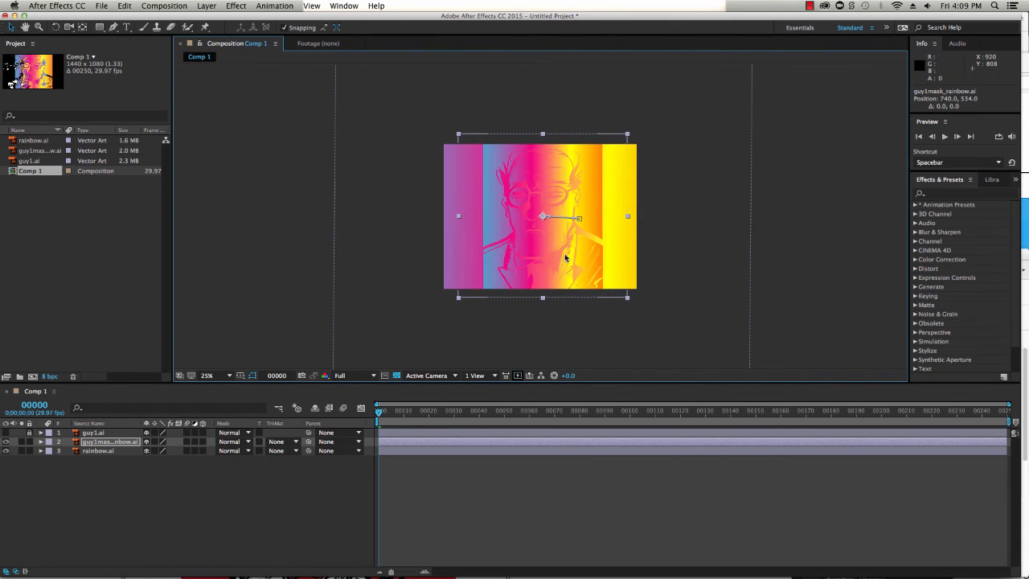
{"action": "left_click_drag", "start_coordinate": [459, 300], "coordinate": [387, 356]}
{"action": "left_click_drag", "start_coordinate": [622, 251], "coordinate": [629, 264]}
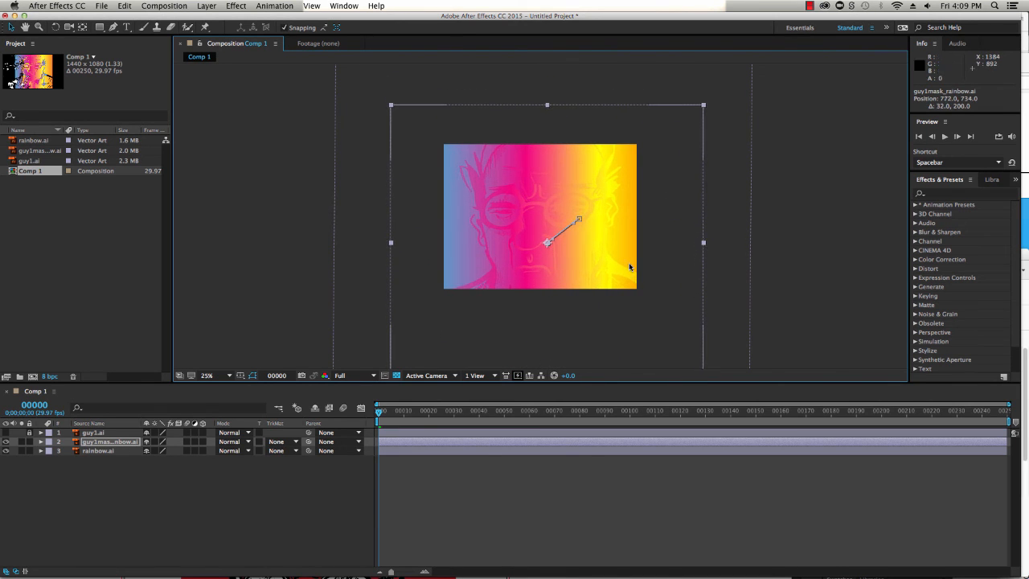
{"action": "left_click", "coordinate": [775, 257]}
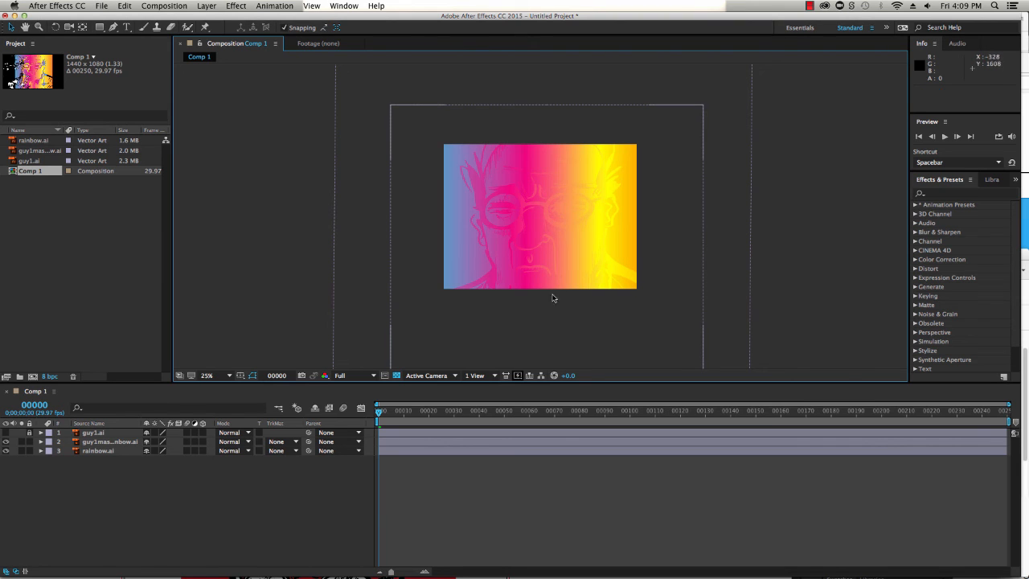
Rotate the rainbow.ai layer to about 270.8° and scale it to about 343%, 417%
{"action": "left_click", "coordinate": [729, 188]}
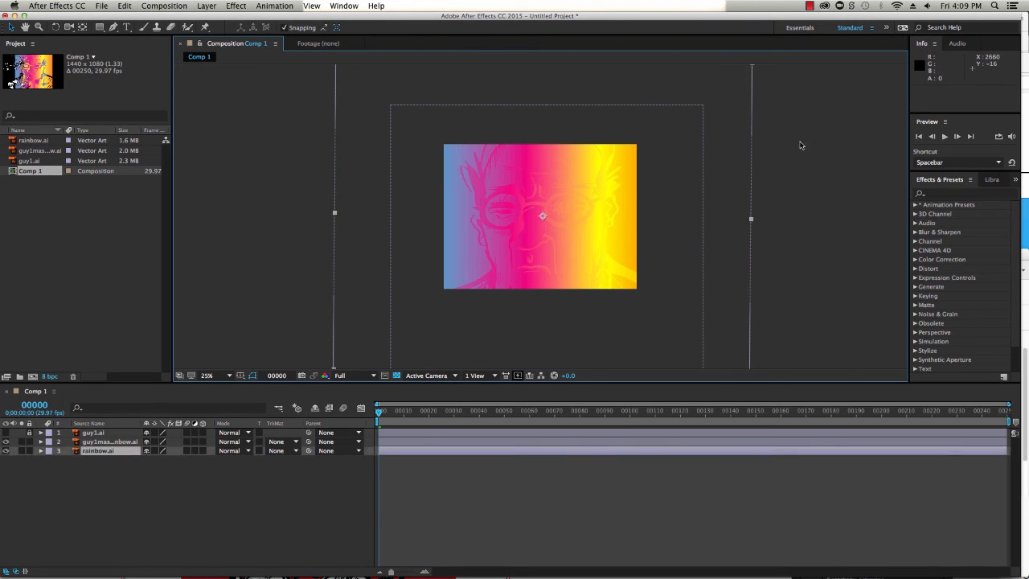
{"action": "key", "text": "comma"}
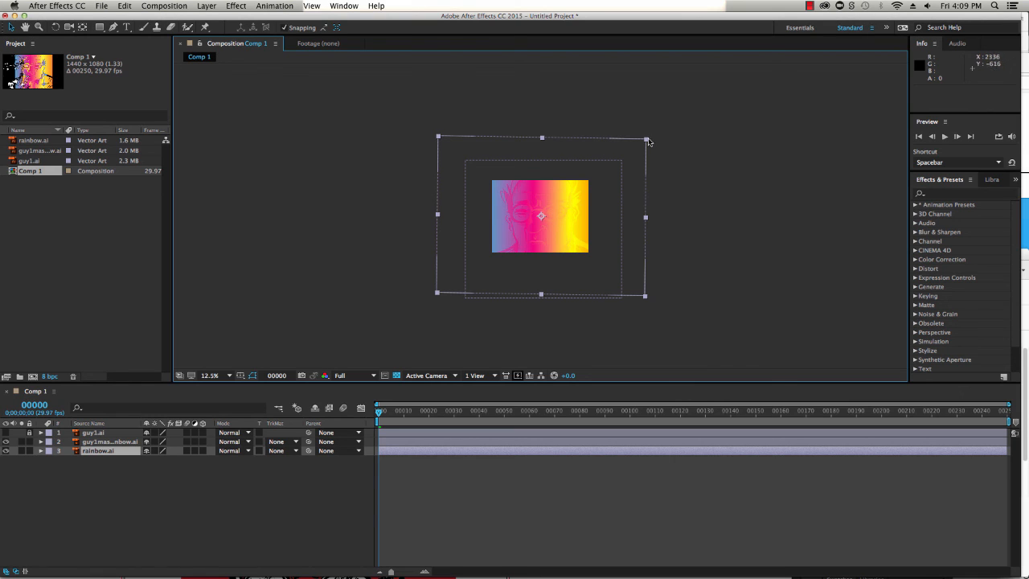
{"action": "left_click", "coordinate": [55, 27]}
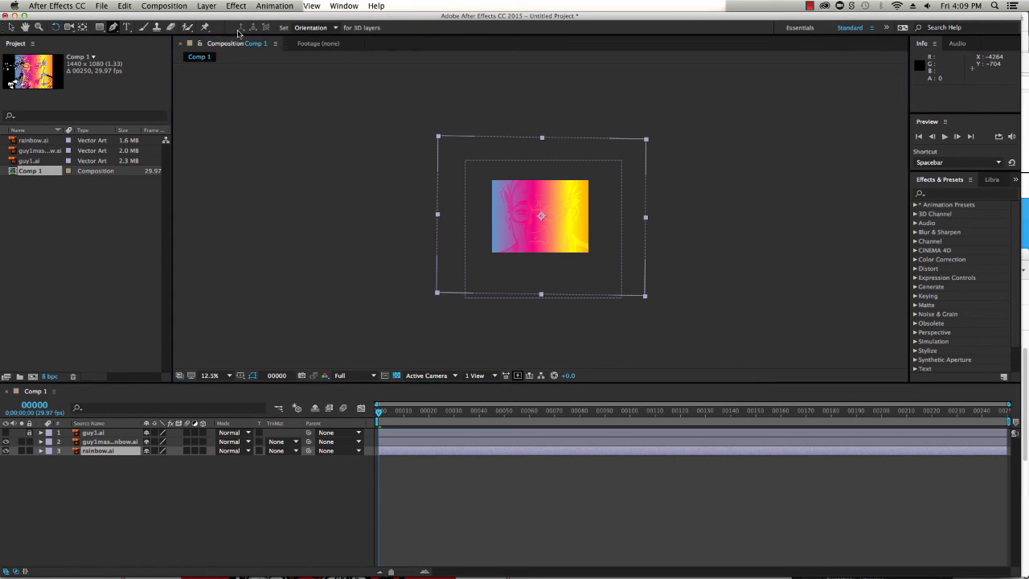
{"action": "left_click_drag", "start_coordinate": [651, 144], "coordinate": [573, 289]}
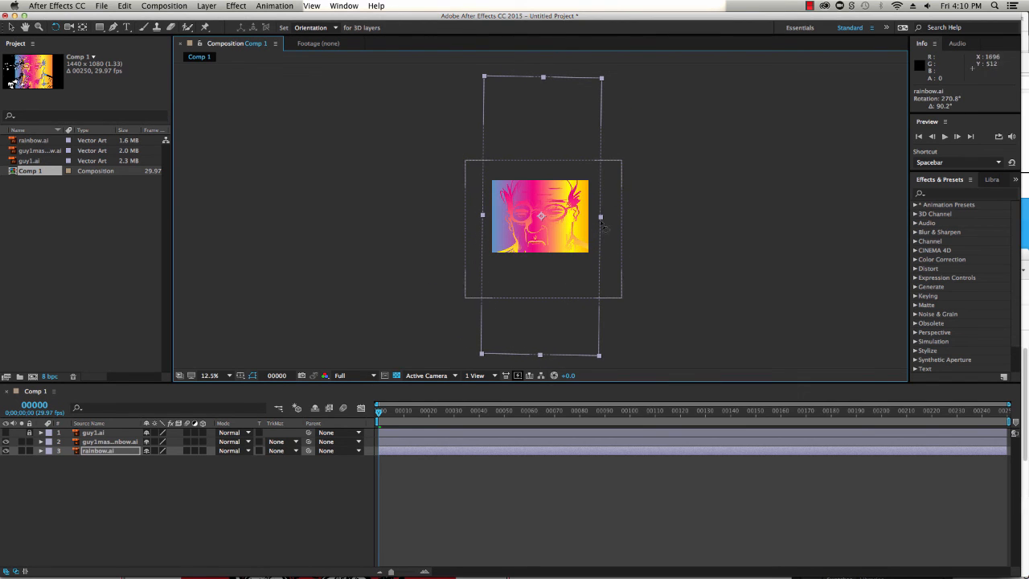
{"action": "left_click_drag", "start_coordinate": [605, 224], "coordinate": [675, 216]}
{"action": "key", "text": "v"}
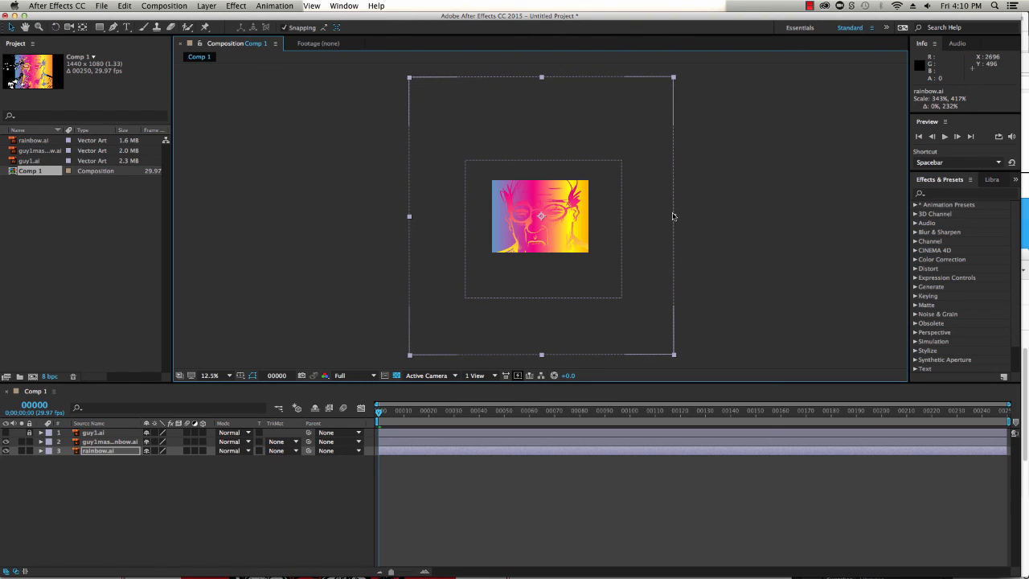
{"action": "left_click", "coordinate": [703, 242]}
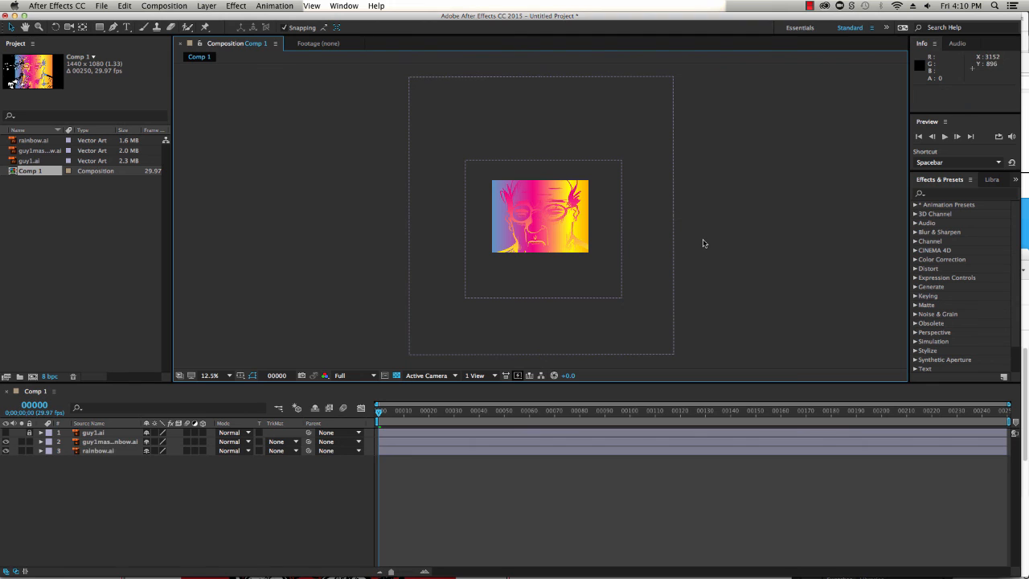
Move the rainbow.ai layer to position 996, 280
{"action": "key", "text": "period"}
{"action": "key", "text": "period"}
{"action": "key", "text": "period"}
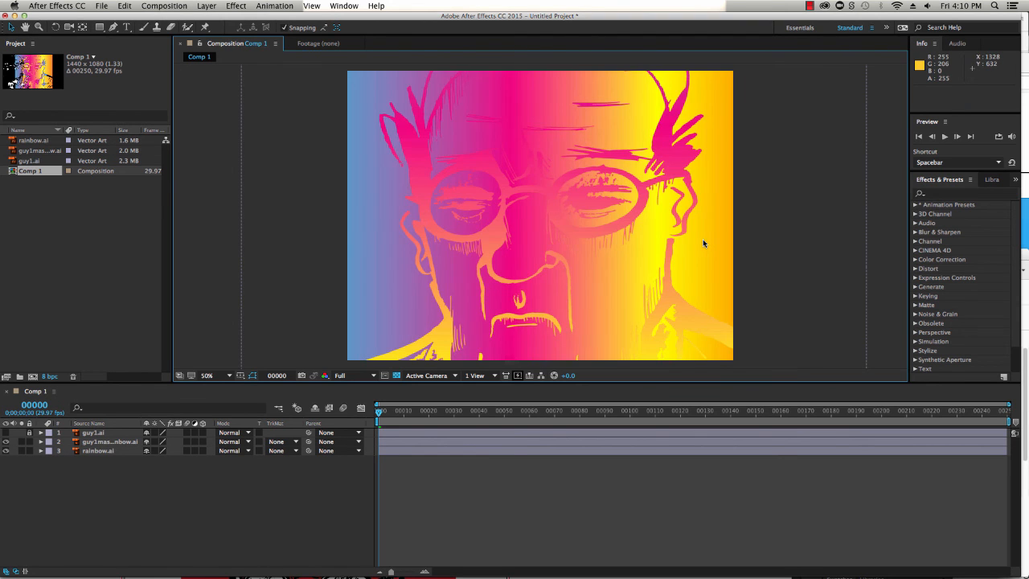
{"action": "left_click", "coordinate": [112, 452]}
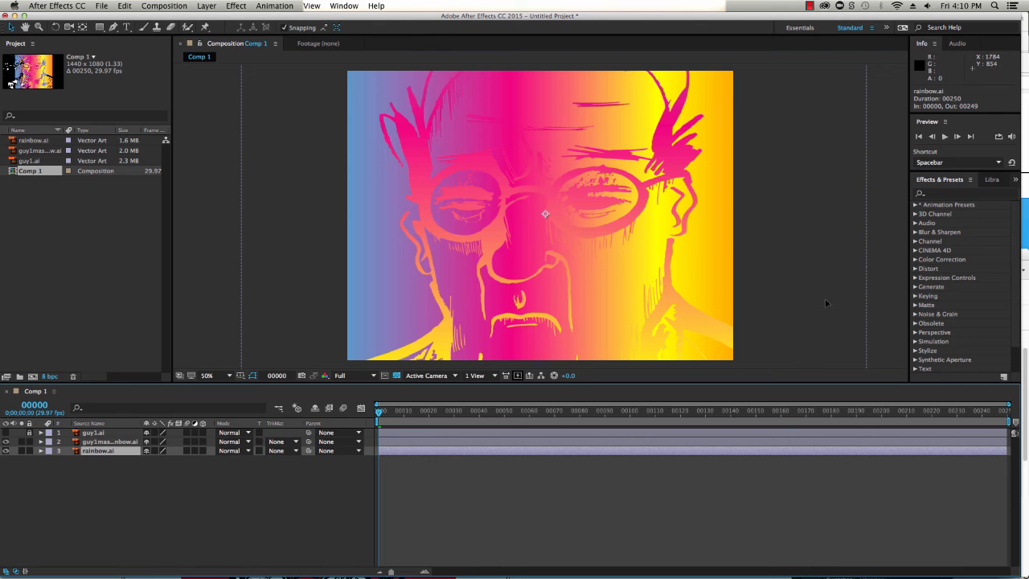
{"action": "left_click_drag", "start_coordinate": [824, 298], "coordinate": [881, 190]}
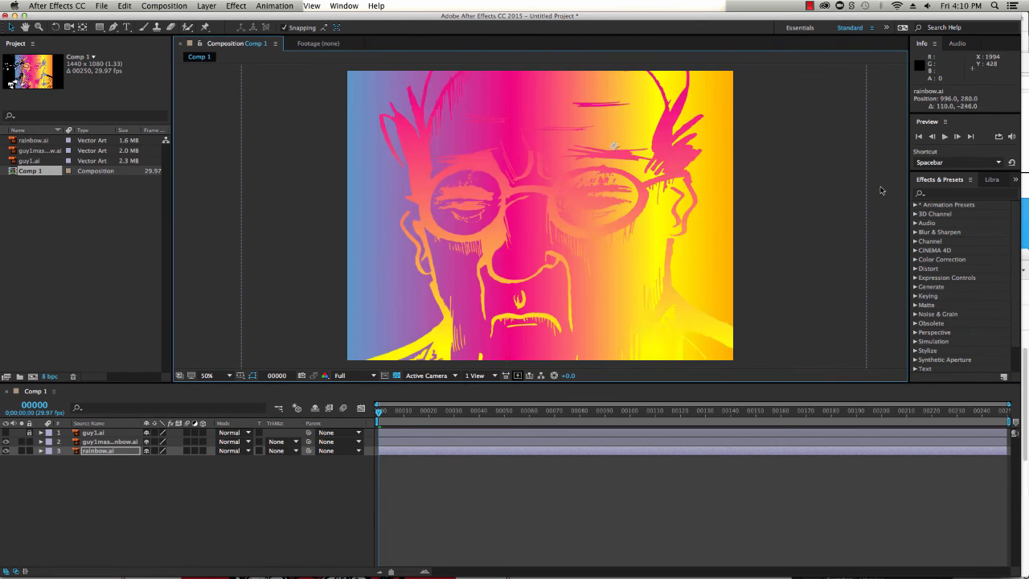
Move the rainbow.ai layer to position 816, 1108 in the composition
{"action": "left_click_drag", "start_coordinate": [780, 215], "coordinate": [893, 239]}
{"action": "left_click_drag", "start_coordinate": [767, 243], "coordinate": [787, 326]}
{"action": "left_click_drag", "start_coordinate": [822, 281], "coordinate": [813, 301]}
{"action": "mouse_move", "coordinate": [797, 283]}
{"action": "left_mouse_down"}
{"action": "mouse_move", "coordinate": [697, 286]}
{"action": "mouse_move", "coordinate": [857, 302]}
{"action": "left_mouse_up"}
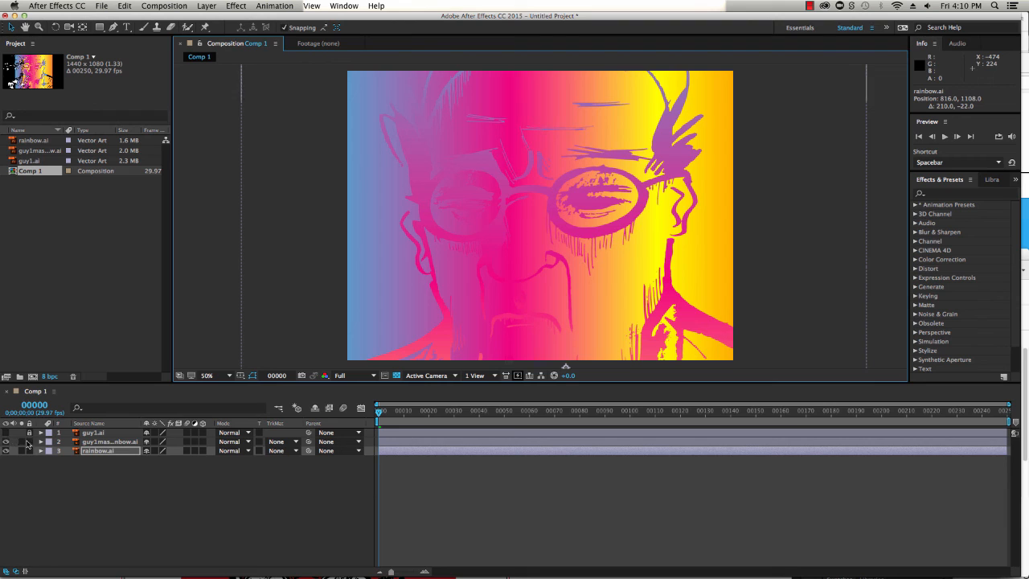
Delete the guy1.ai layer from the composition
{"action": "left_click", "coordinate": [92, 435]}
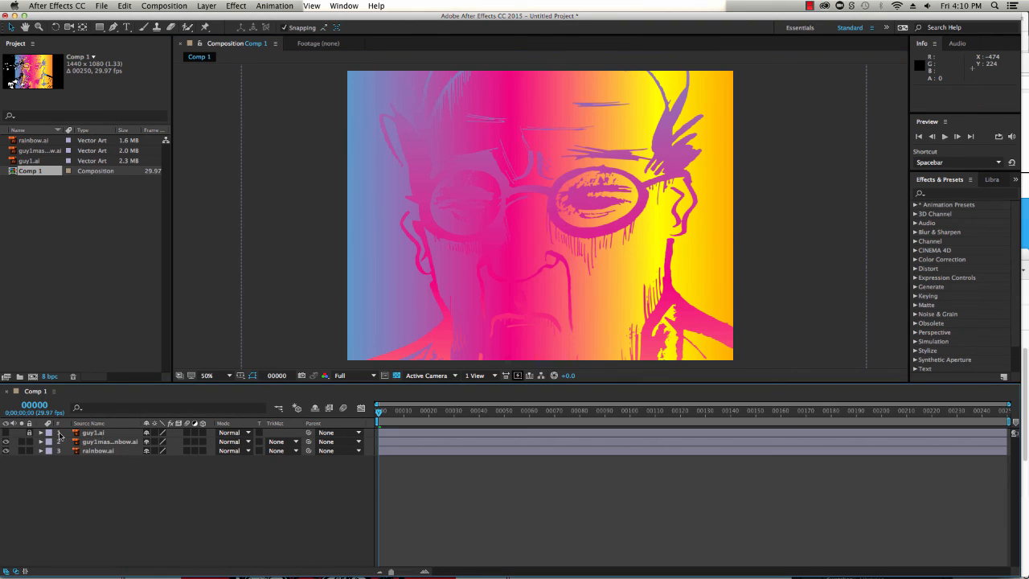
{"action": "key", "text": "Delete"}
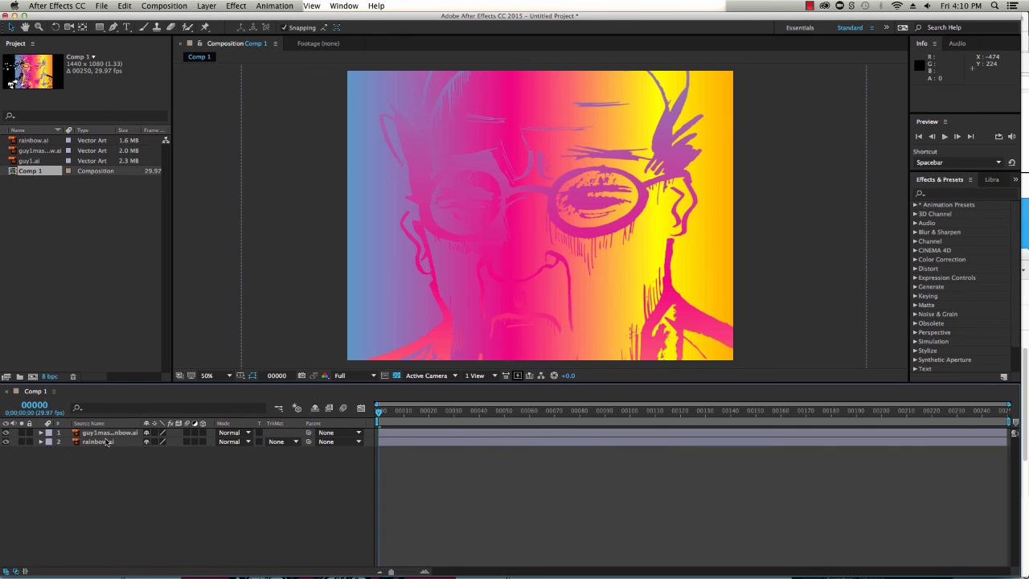
Hide the guy1mask_rainbow layer so only the rainbow.ai background is visible
{"action": "left_click", "coordinate": [6, 441]}
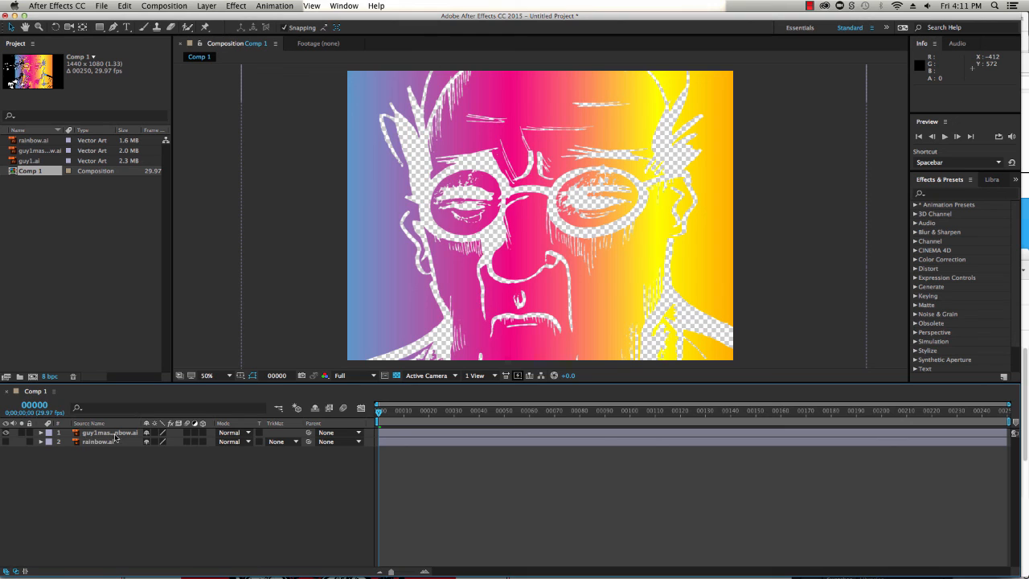
{"action": "left_click", "coordinate": [6, 441]}
{"action": "left_click", "coordinate": [6, 433]}
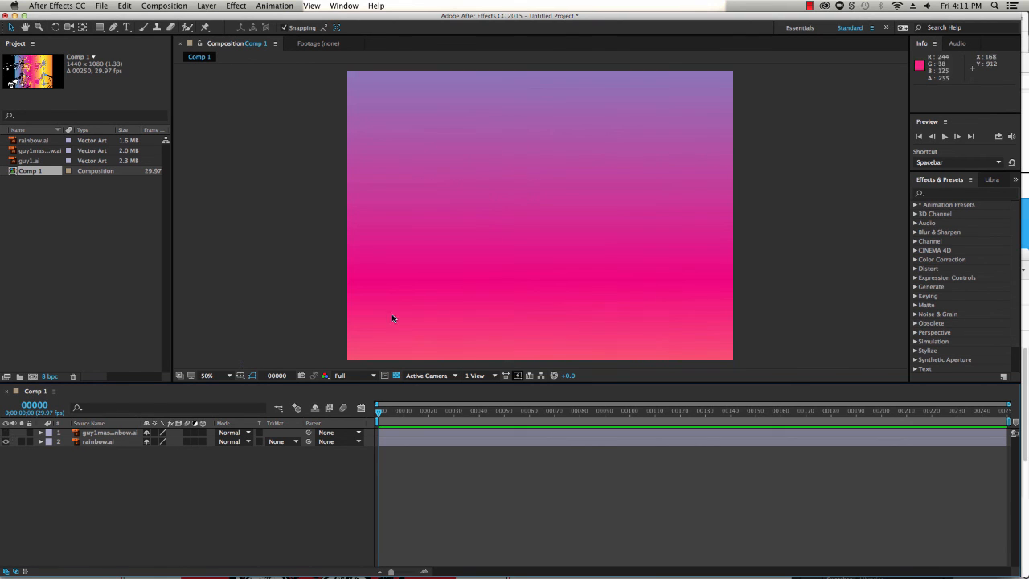
Rescale the rainbow.ai layer to about 169%, 208% and move it to position 784, 524
{"action": "left_click", "coordinate": [486, 283]}
{"action": "key", "text": "comma"}
{"action": "key", "text": "comma"}
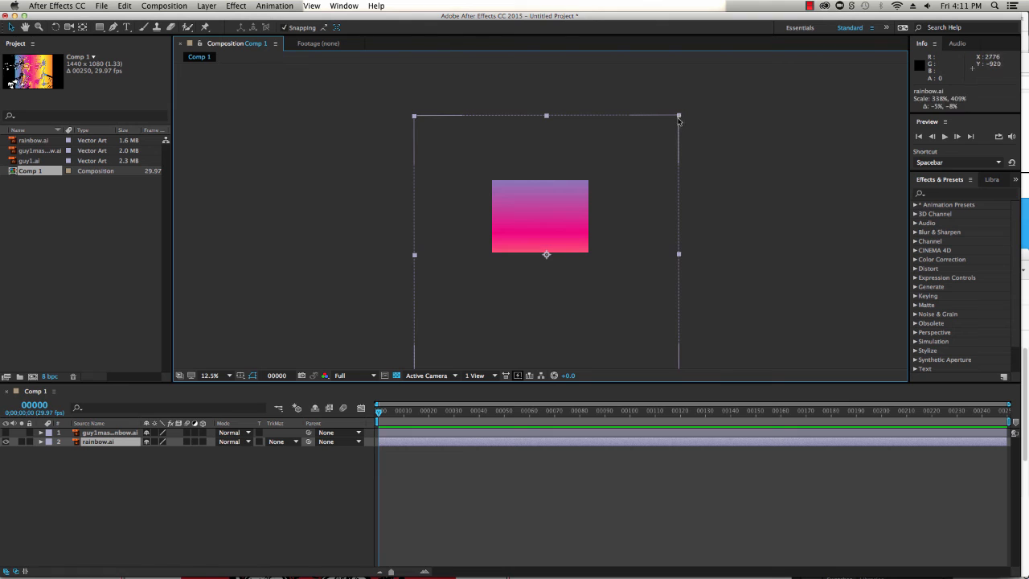
{"action": "left_click_drag", "start_coordinate": [679, 116], "coordinate": [597, 163]}
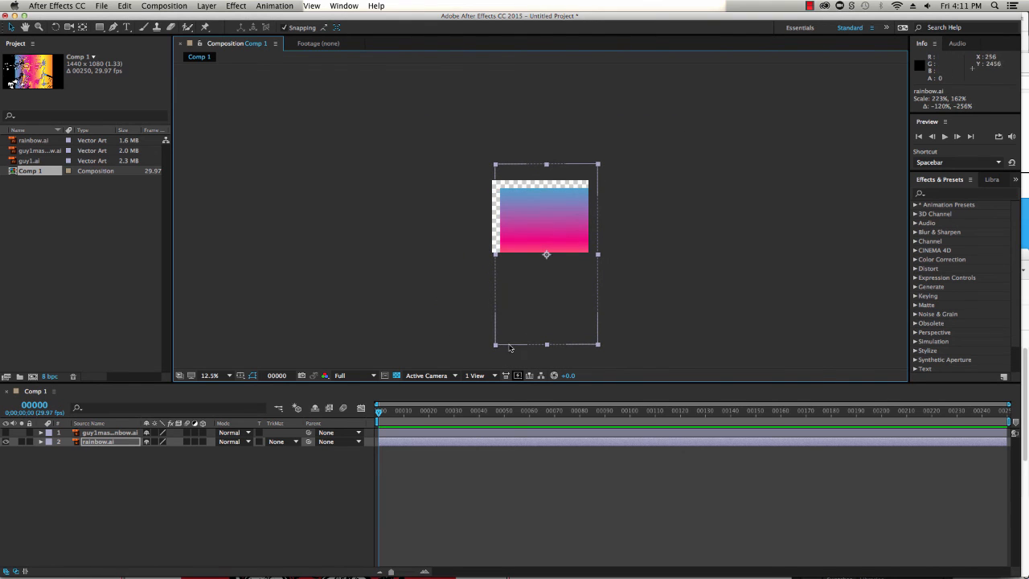
{"action": "mouse_move", "coordinate": [495, 344]}
{"action": "left_mouse_down"}
{"action": "mouse_move", "coordinate": [480, 289]}
{"action": "mouse_move", "coordinate": [480, 332]}
{"action": "left_mouse_up"}
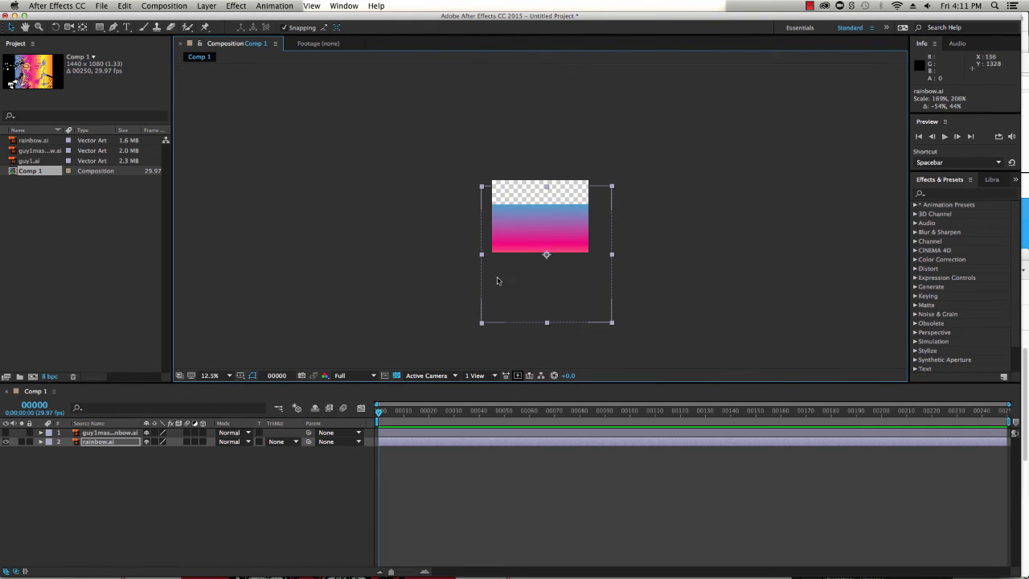
{"action": "left_click_drag", "start_coordinate": [523, 238], "coordinate": [521, 200]}
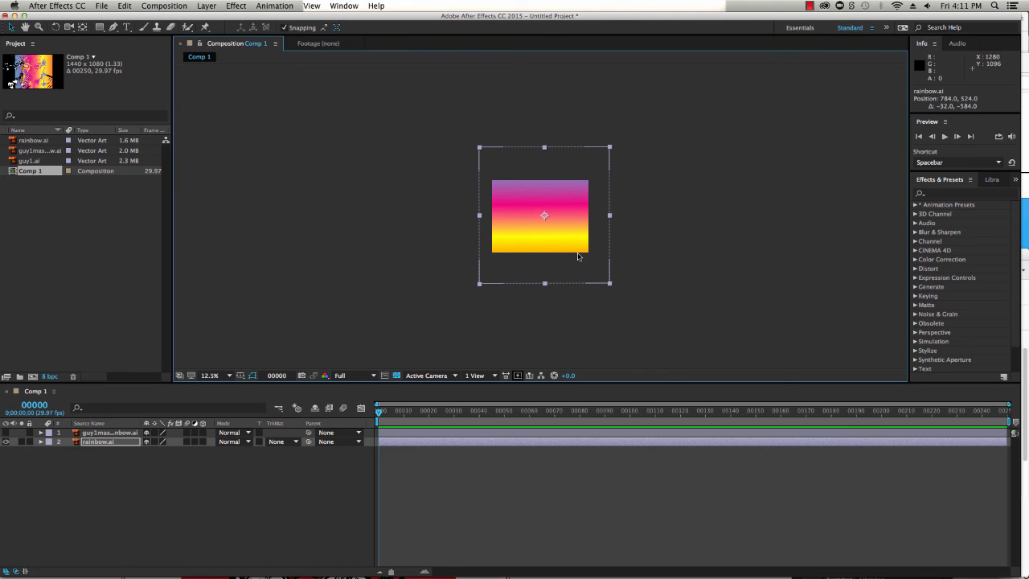
{"action": "left_click", "coordinate": [647, 263]}
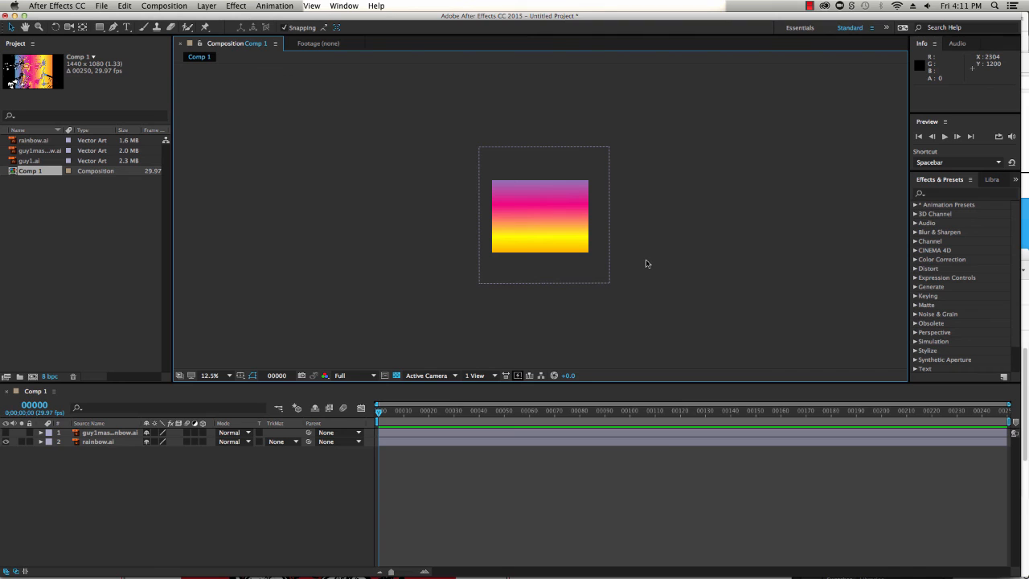
Add guy1.ai from the project into the composition as the top layer
{"action": "left_click", "coordinate": [30, 161]}
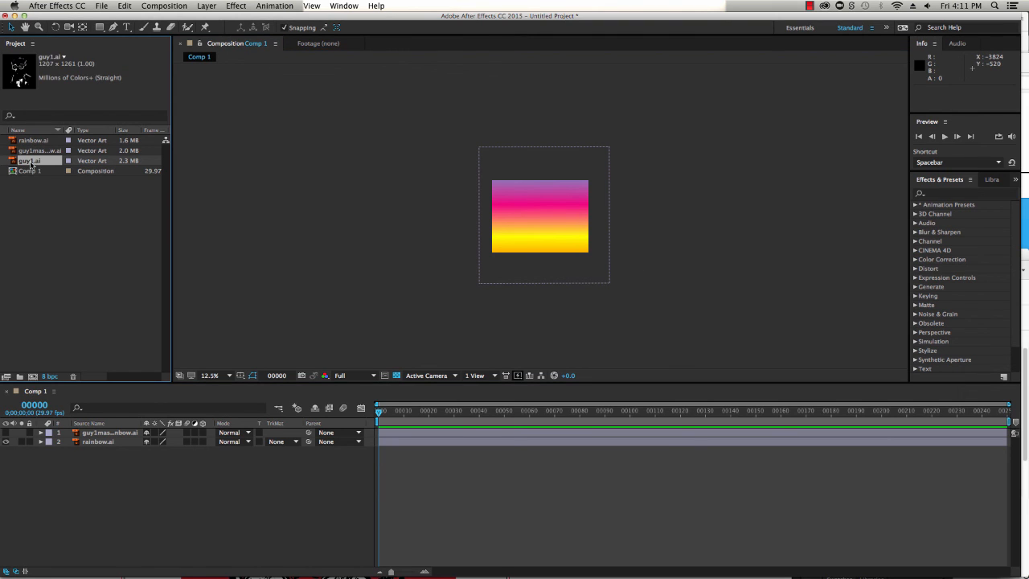
{"action": "mouse_move", "coordinate": [29, 162]}
{"action": "left_mouse_down"}
{"action": "mouse_move", "coordinate": [50, 289]}
{"action": "mouse_move", "coordinate": [54, 433]}
{"action": "mouse_move", "coordinate": [64, 431]}
{"action": "left_mouse_up"}
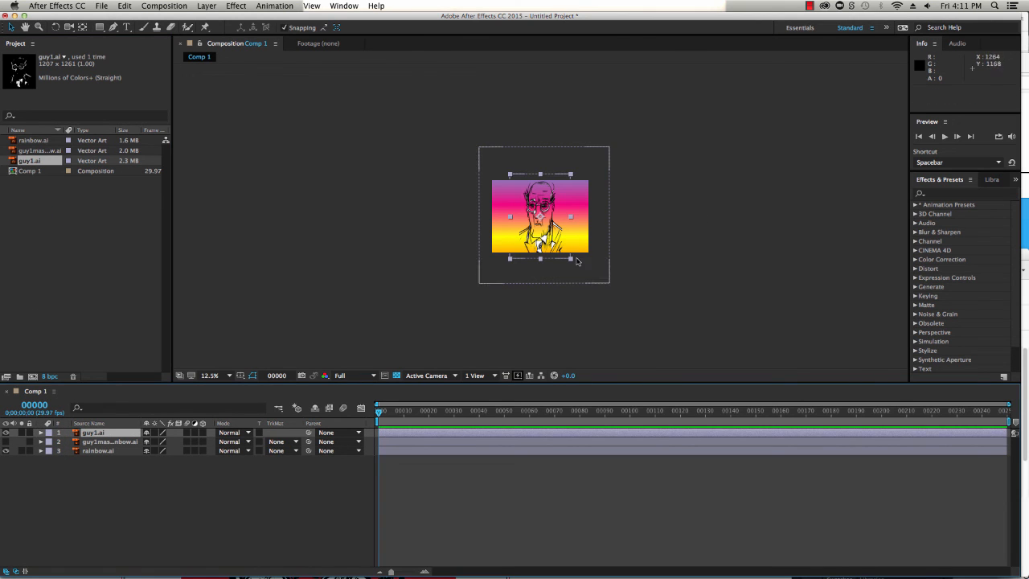
Scale the guy1.ai layer to about 125%, 95%
{"action": "left_click_drag", "start_coordinate": [570, 259], "coordinate": [586, 266]}
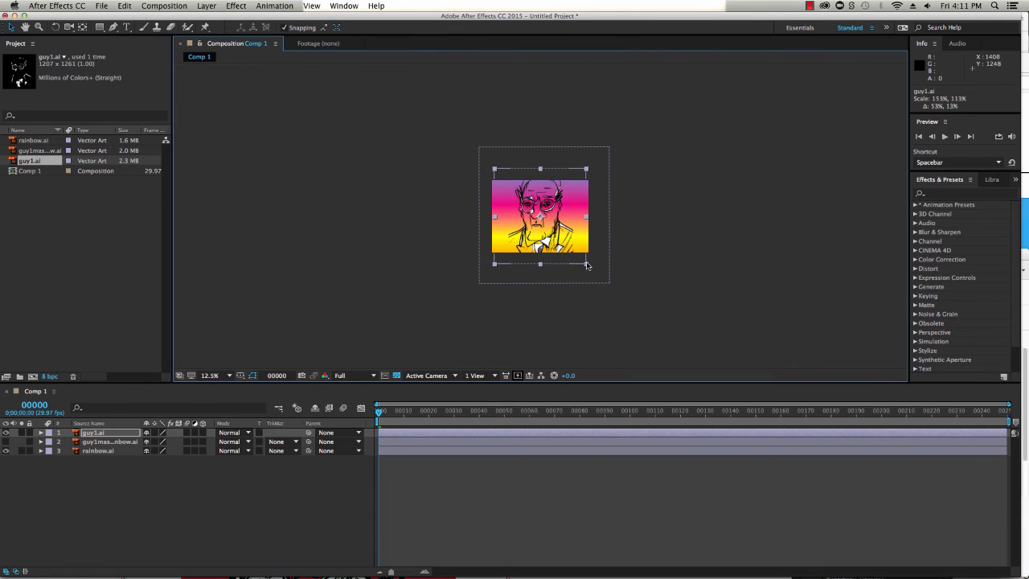
{"action": "left_click_drag", "start_coordinate": [586, 170], "coordinate": [579, 178]}
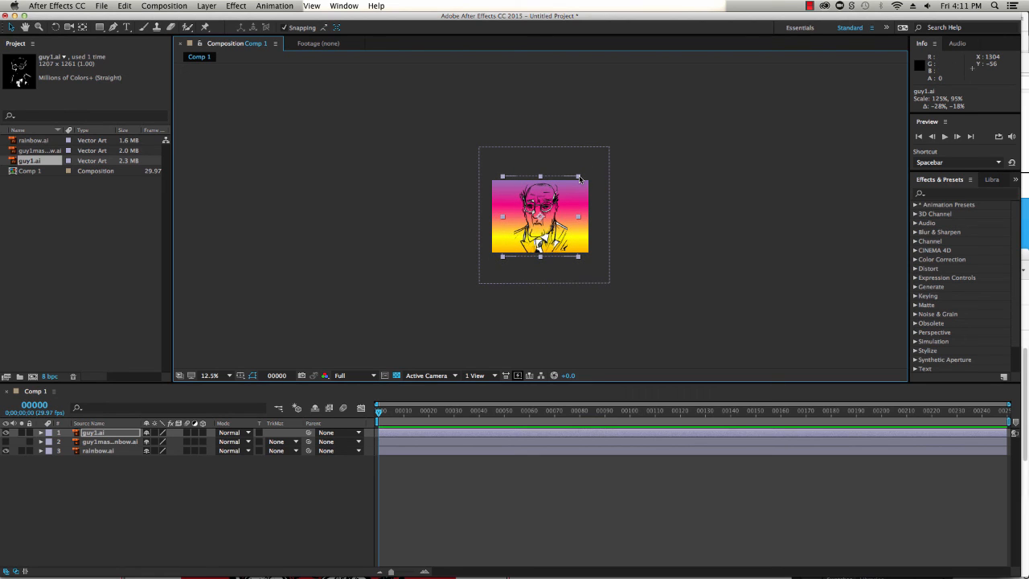
{"action": "key", "text": "period"}
{"action": "key", "text": "period"}
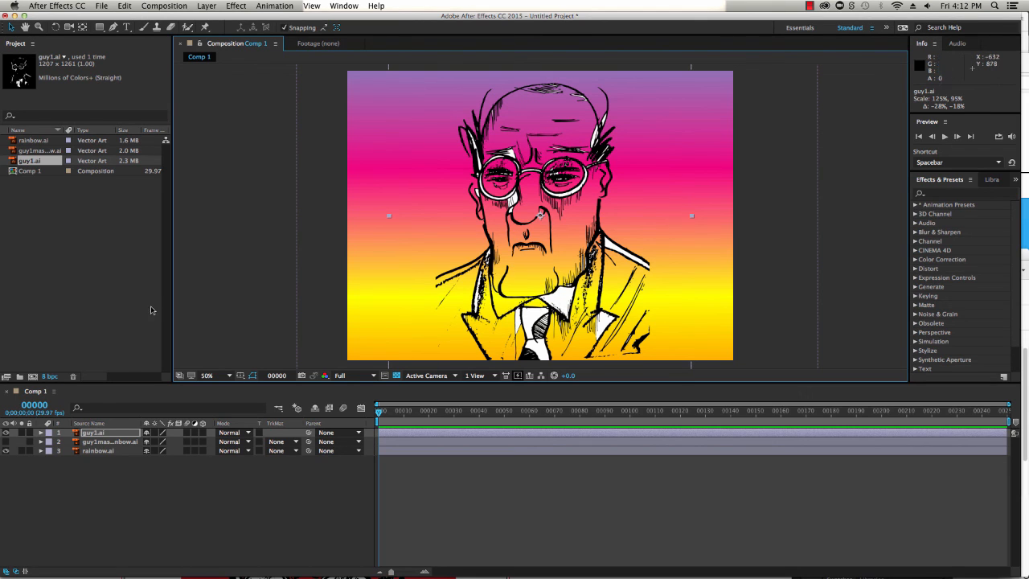
Hide the rainbow.ai layer and move the guy1.ai layer to position 696, 536
{"action": "left_click", "coordinate": [5, 451]}
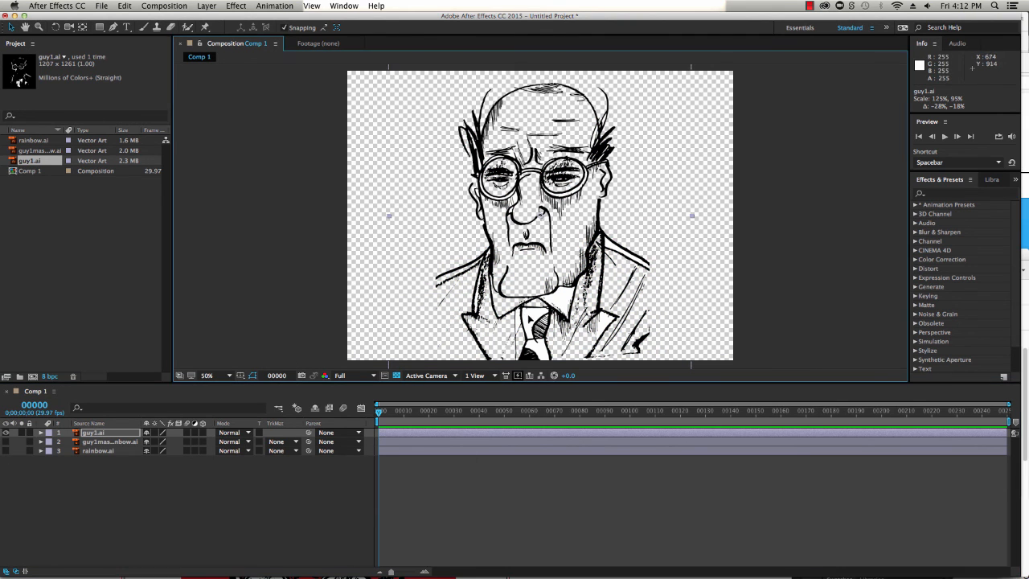
{"action": "left_click_drag", "start_coordinate": [524, 320], "coordinate": [526, 304]}
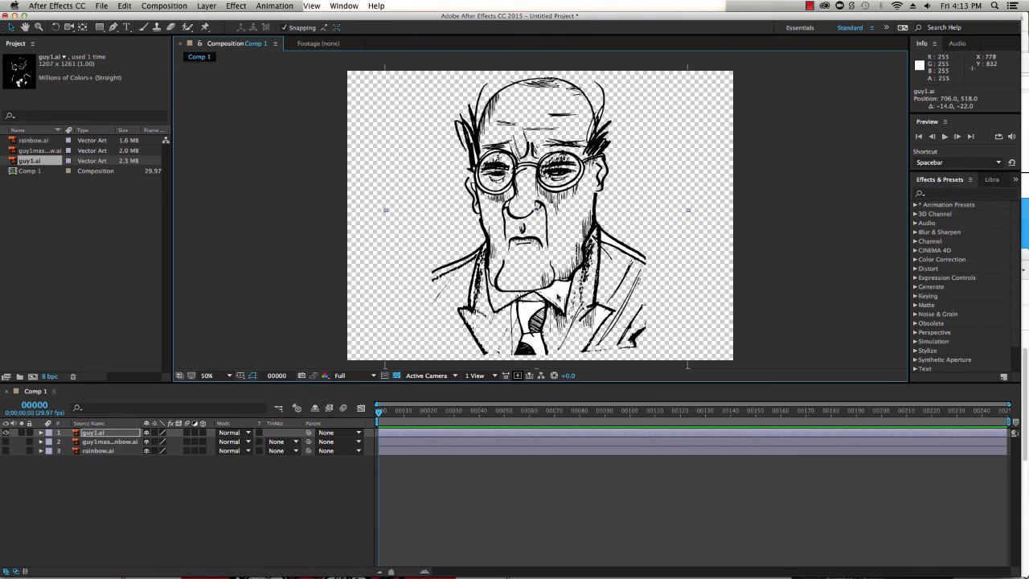
{"action": "left_click", "coordinate": [808, 233]}
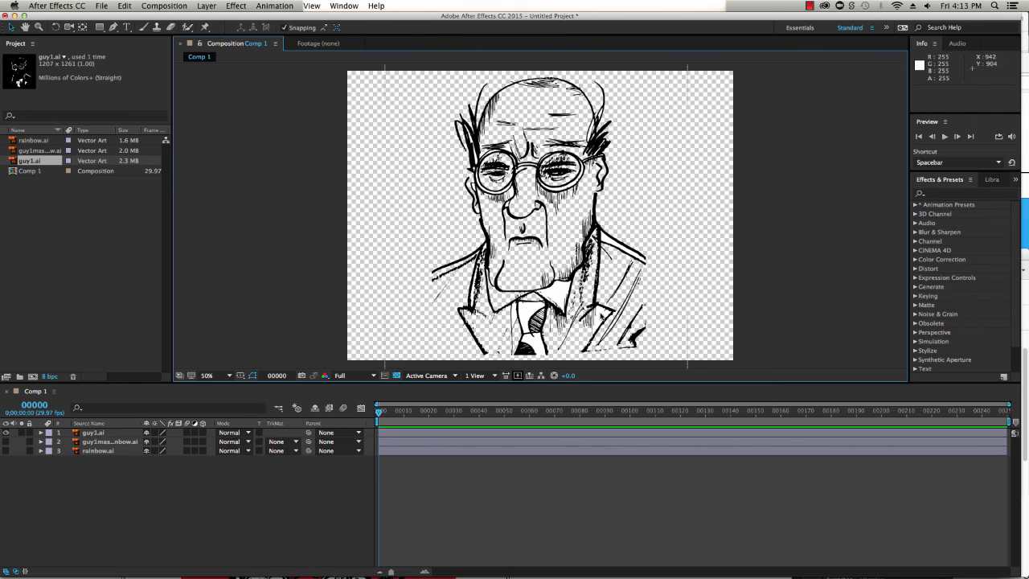
{"action": "left_click_drag", "start_coordinate": [600, 315], "coordinate": [597, 319]}
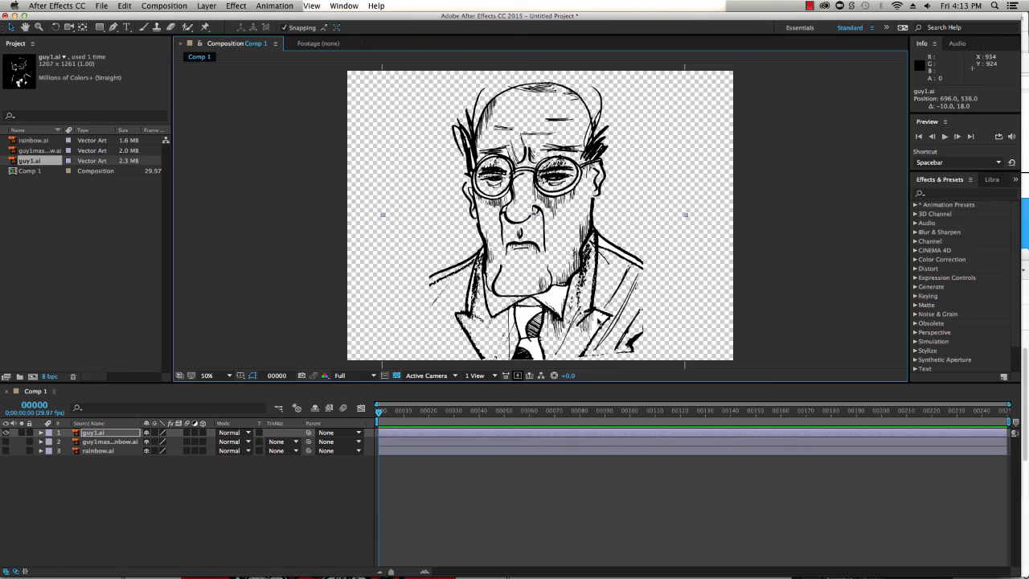
{"action": "key", "text": "super+Tab"}
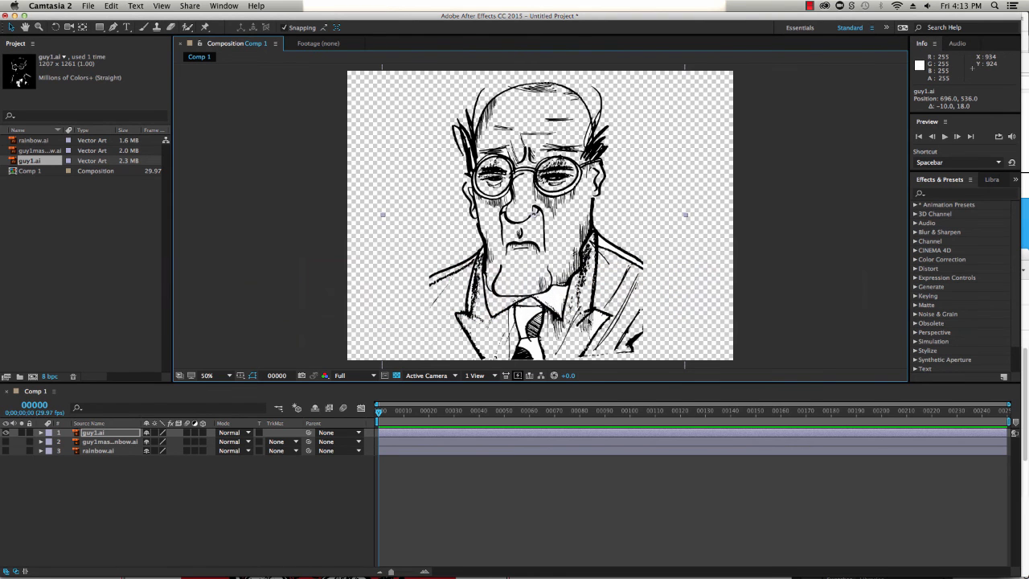
{"action": "left_click", "coordinate": [88, 6]}
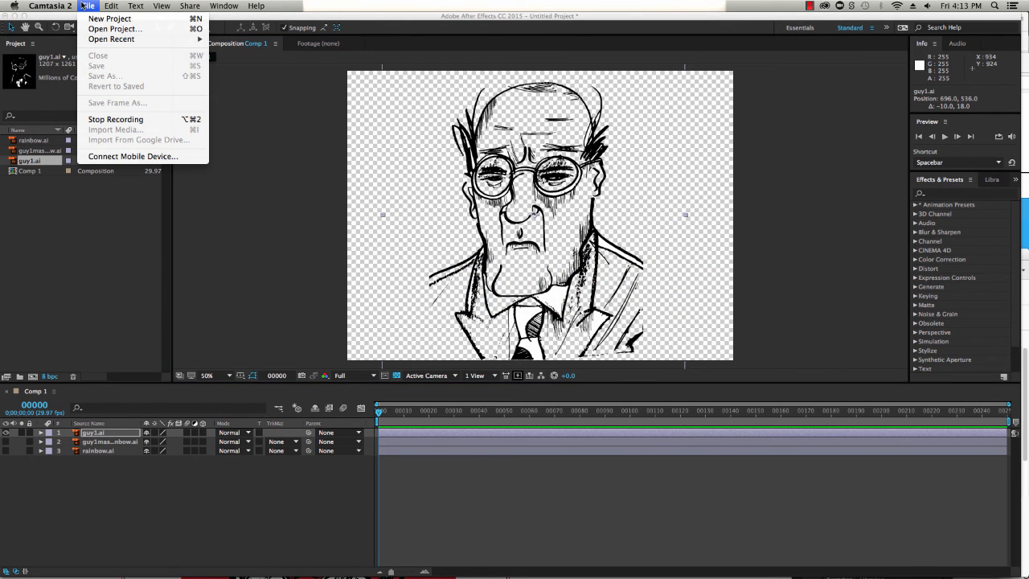